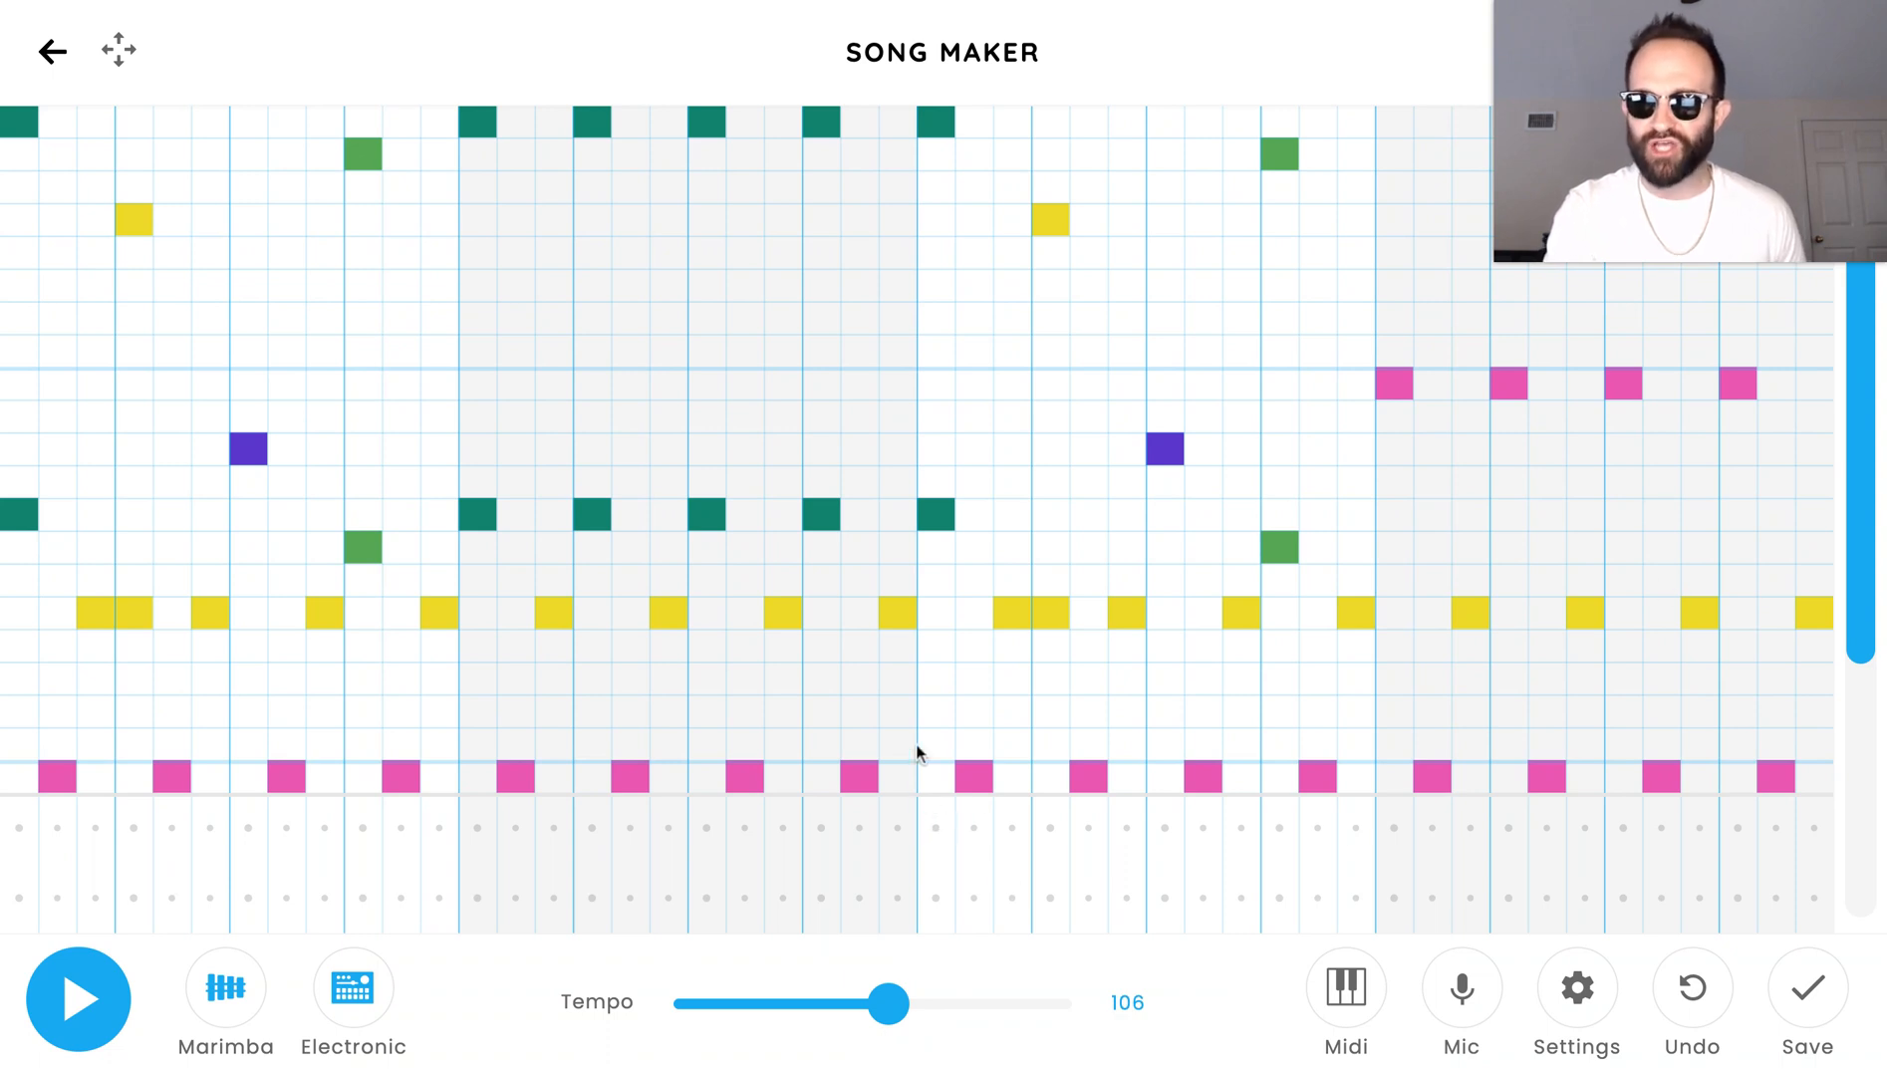
Step: Play back the existing example song and restart with an empty song grid
left_click(80, 1021)
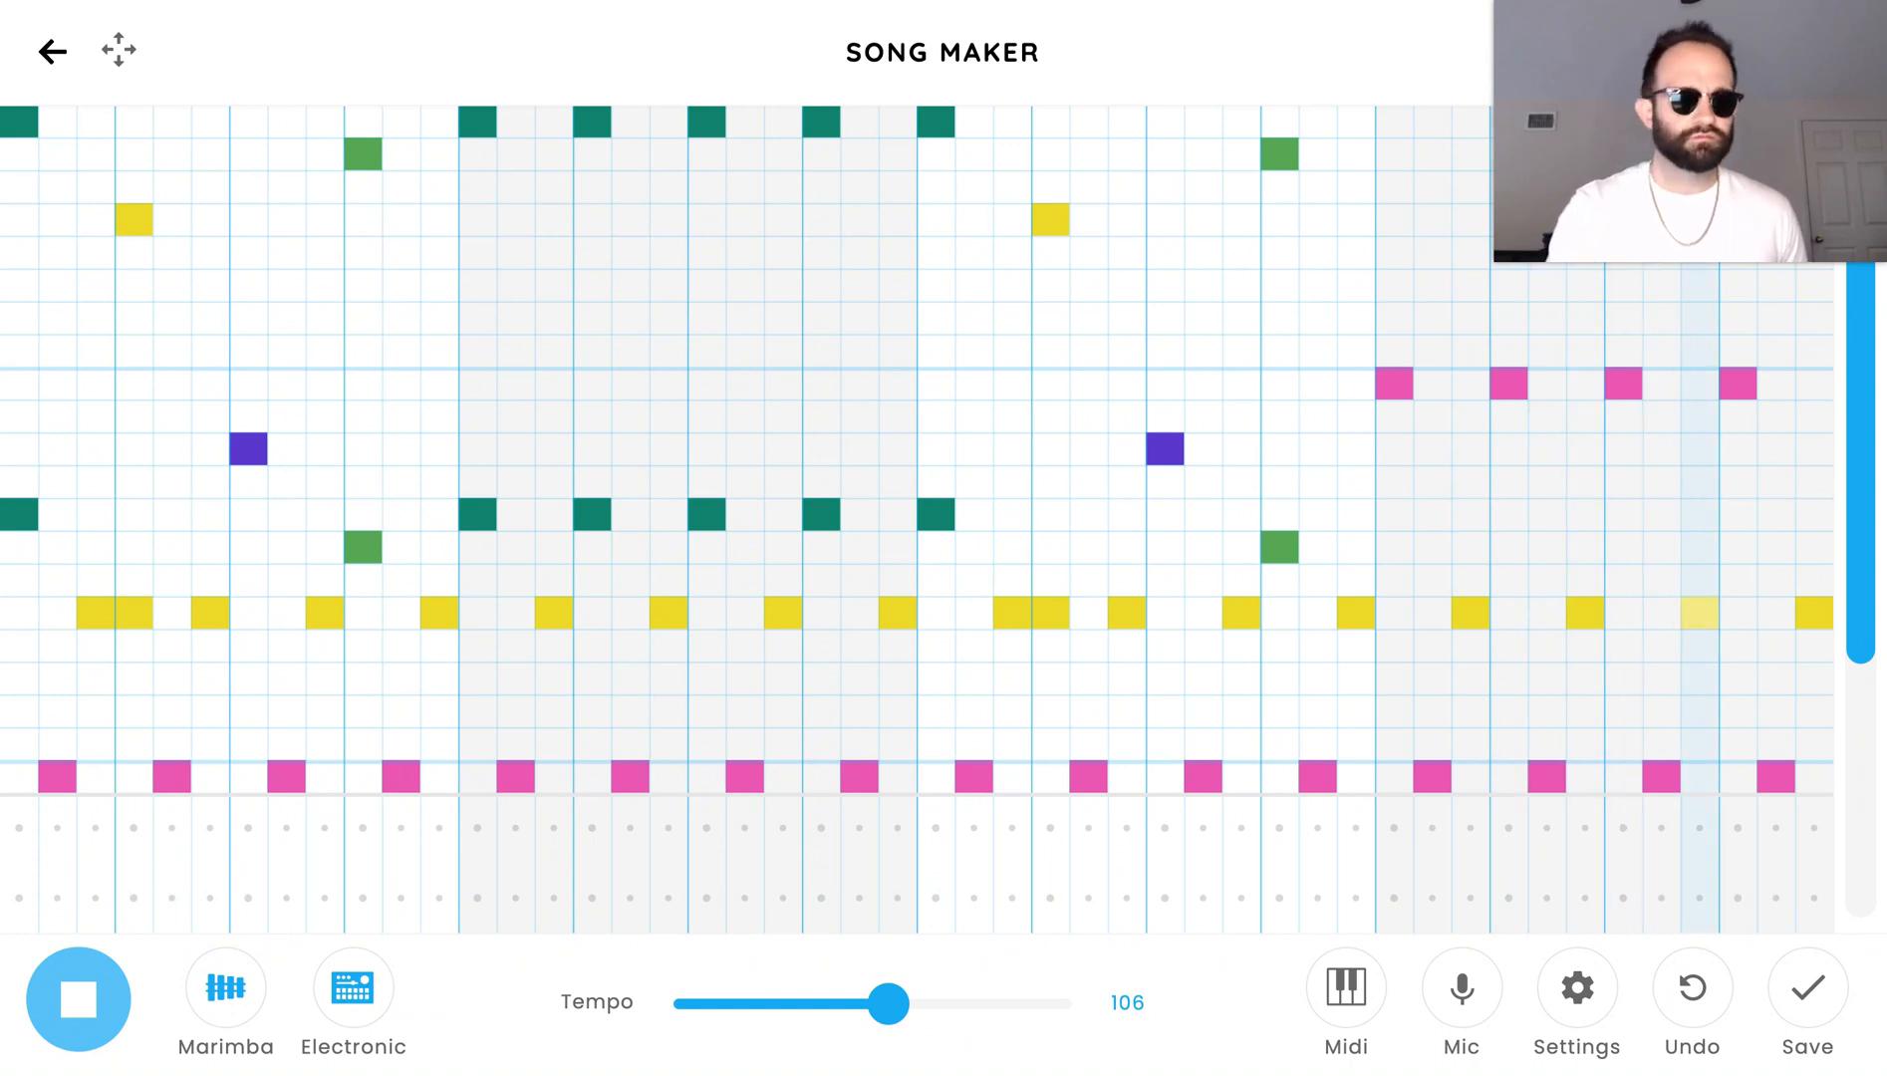
key("space")
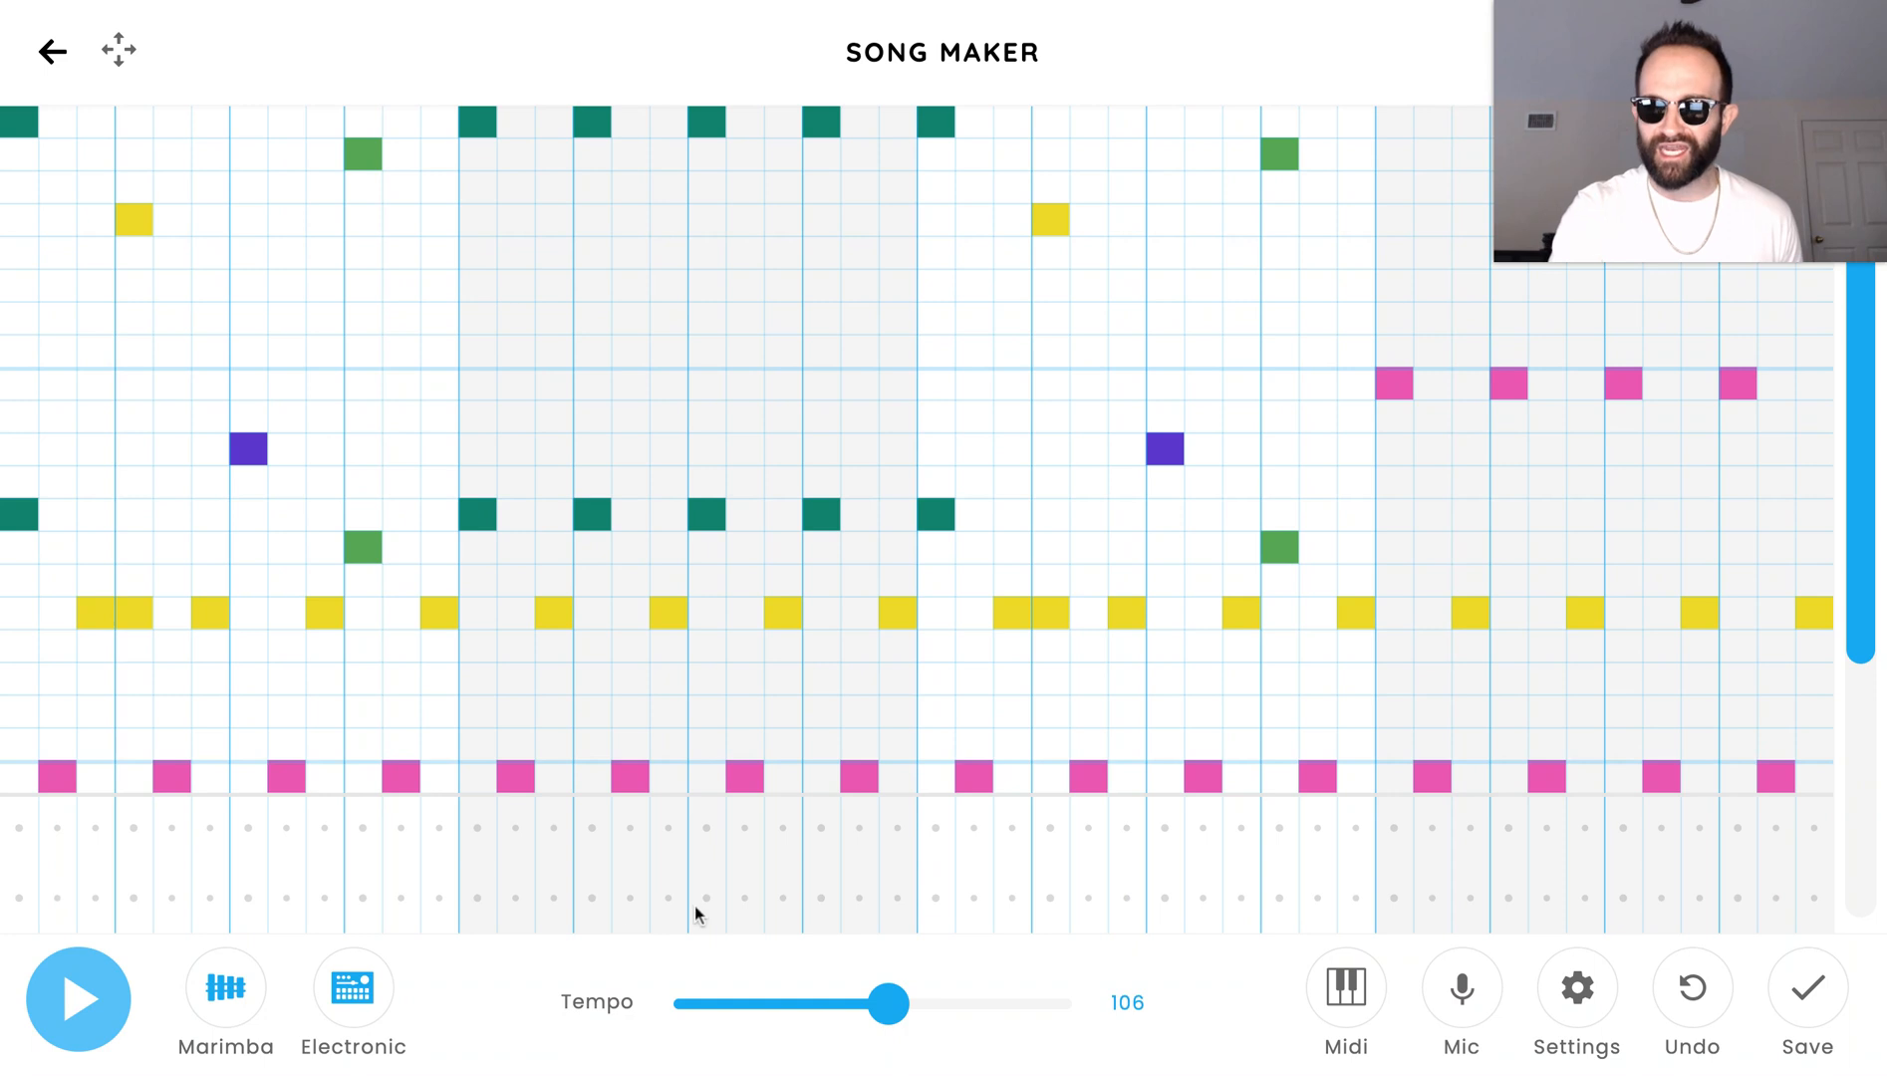
mouse_move(1748, 165)
left_click_drag(1748, 165, 1748, 259)
left_click(1614, 55)
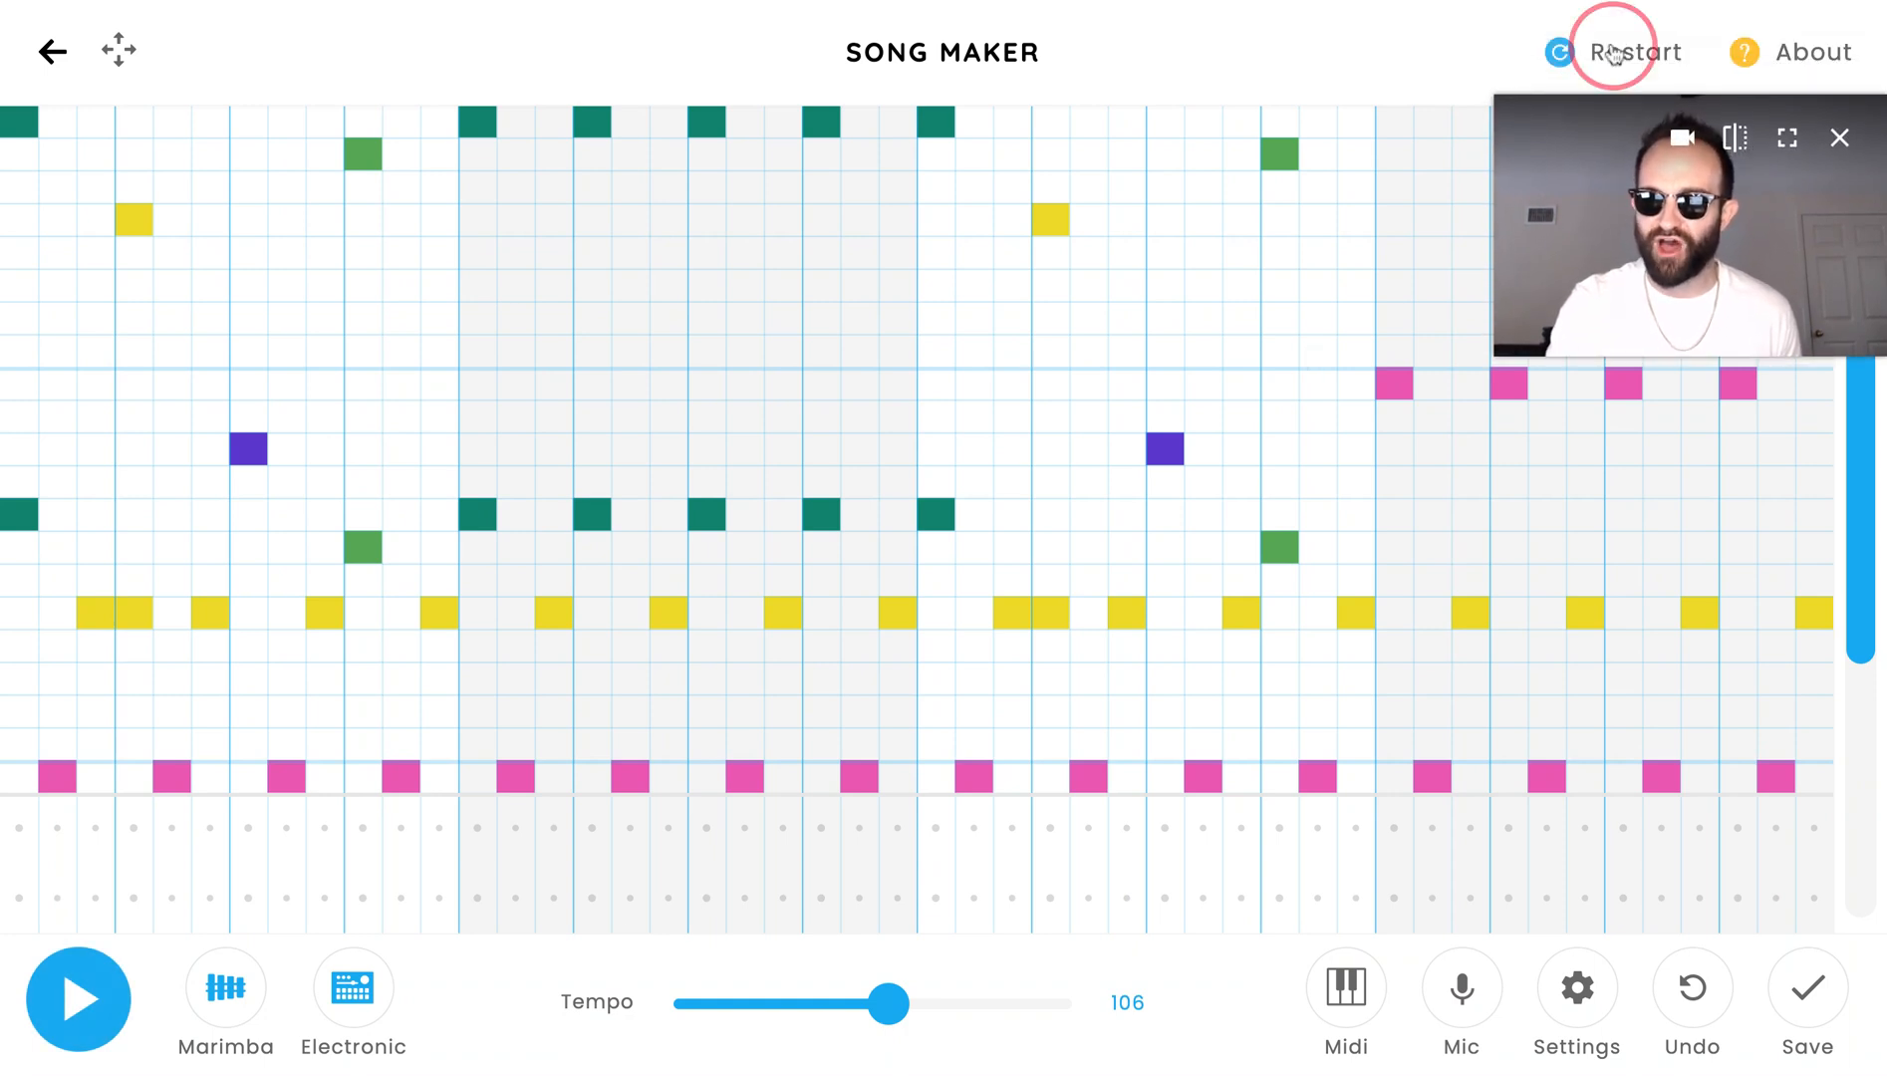
left_click_drag(1665, 357, 1665, 263)
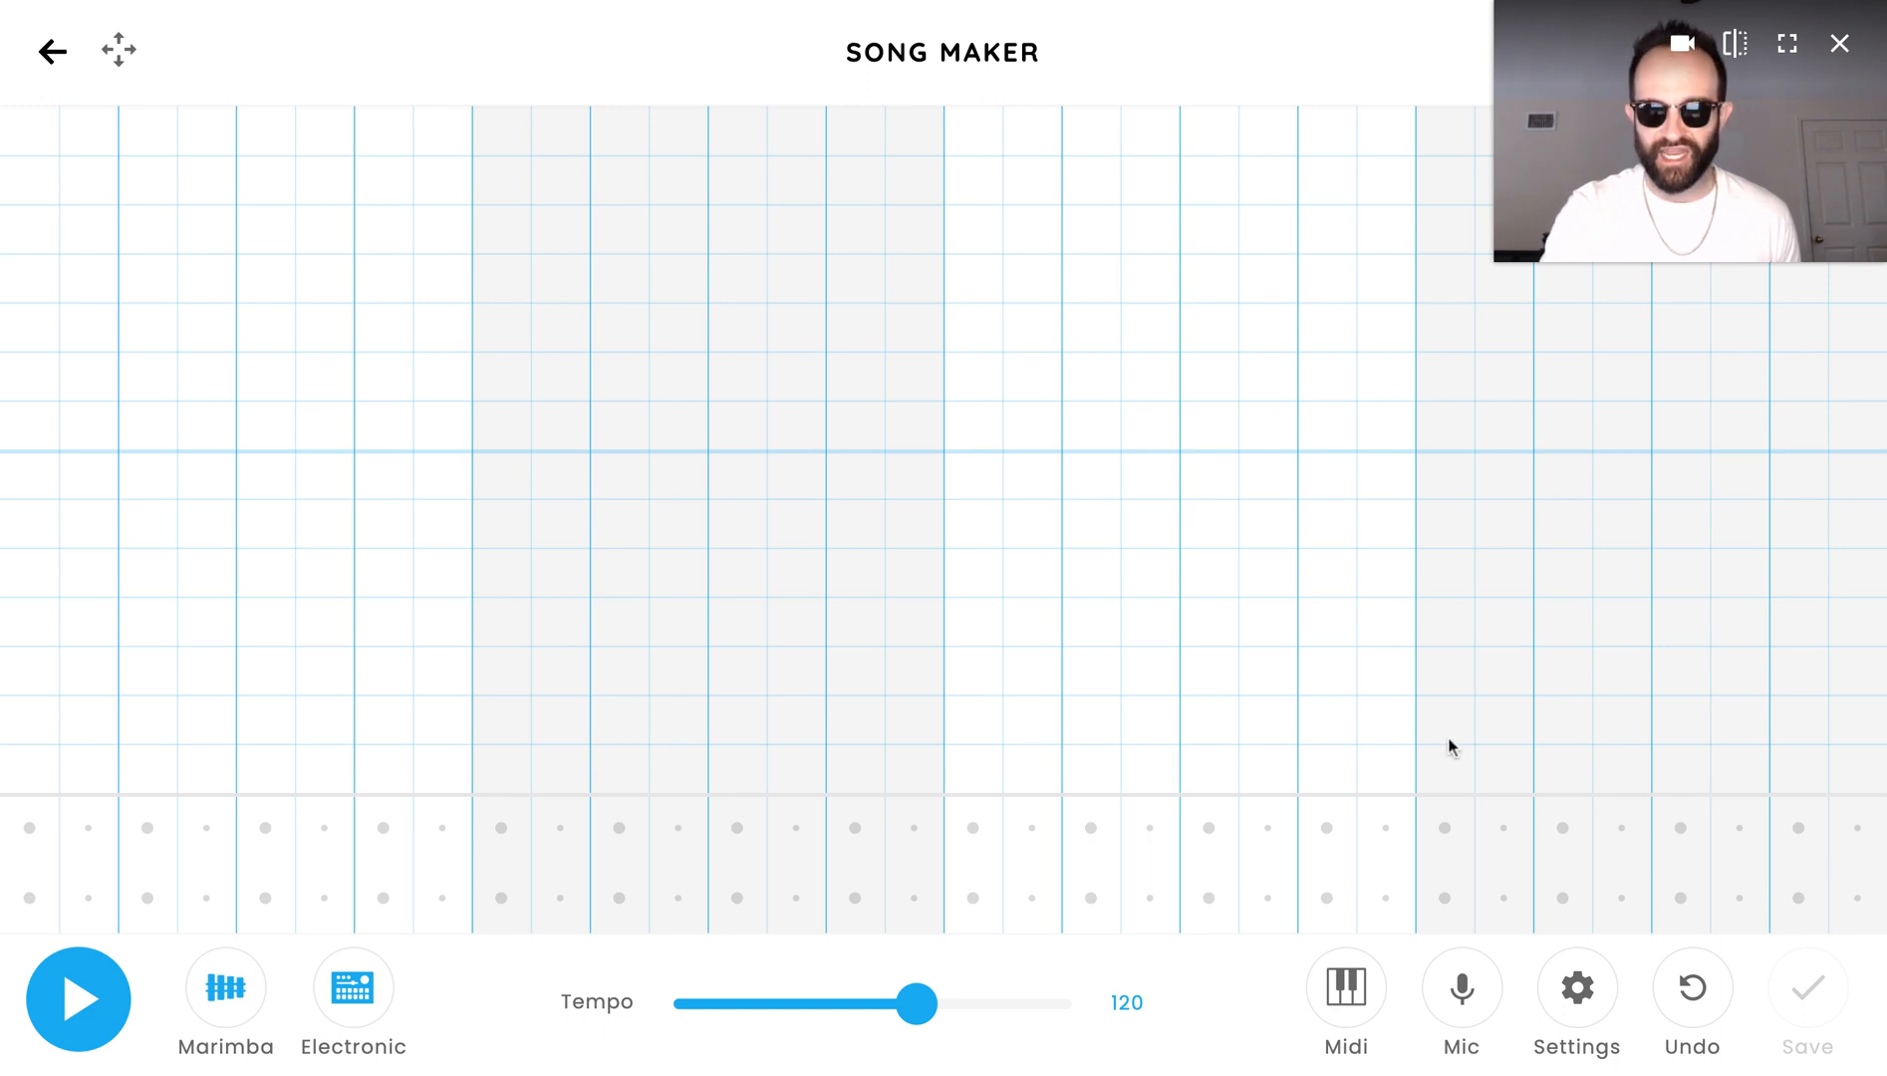
Step: Configure the song to split beats into 3, use the Chromatic scale and span a 3-octave range
left_click(1582, 994)
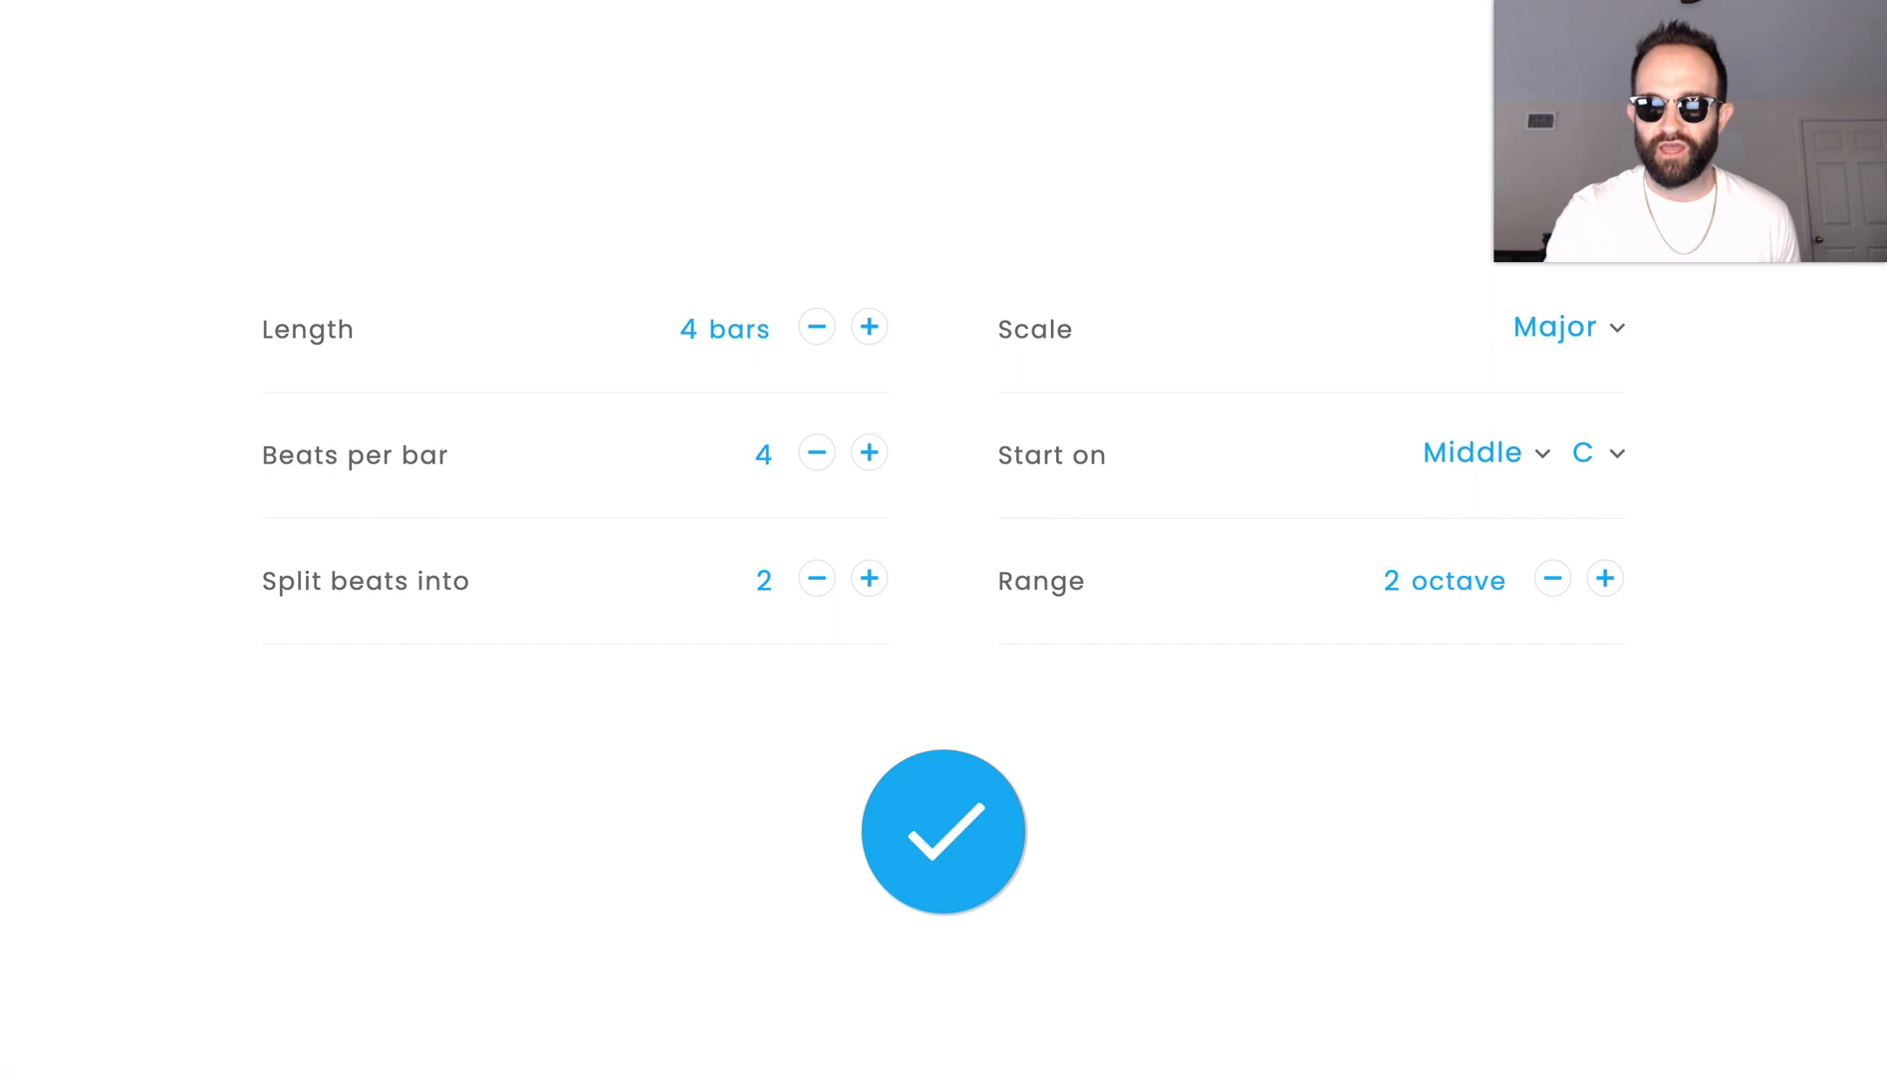
left_click(869, 580)
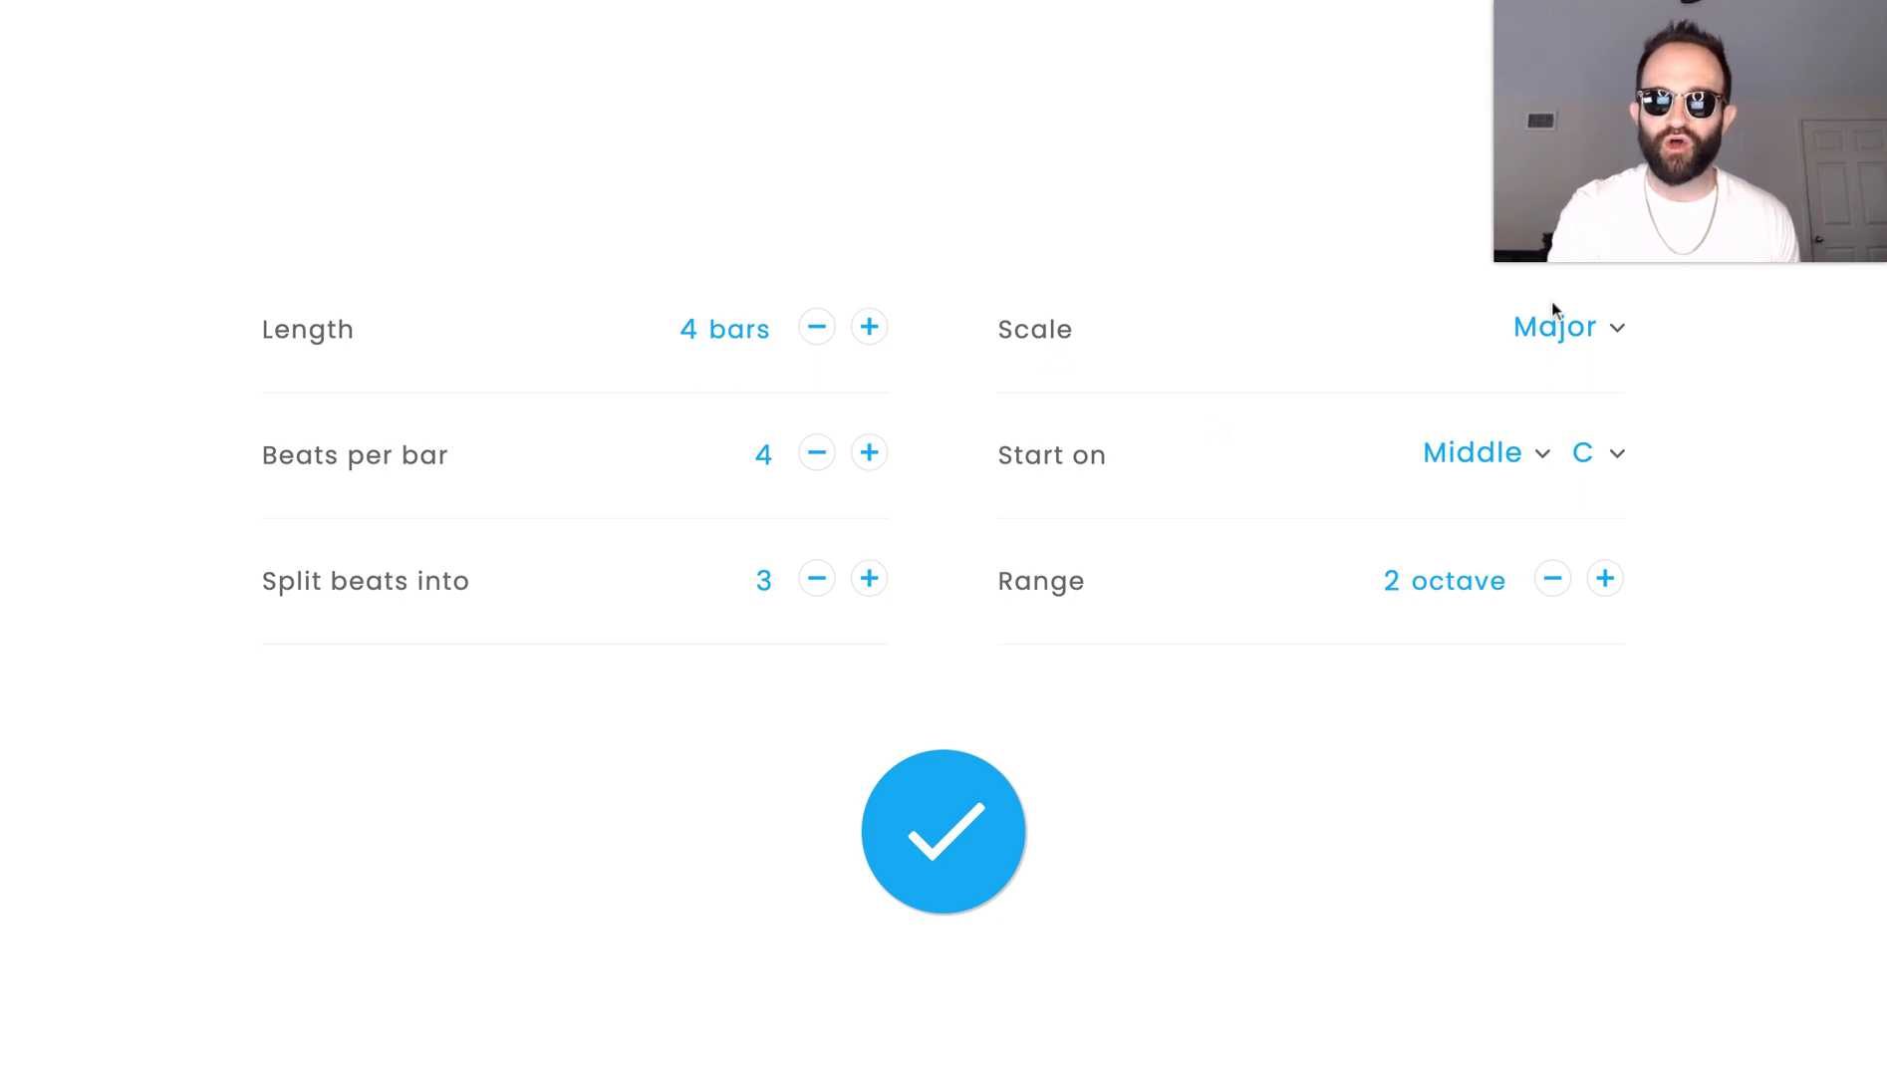
left_click(1554, 331)
left_click(1562, 408)
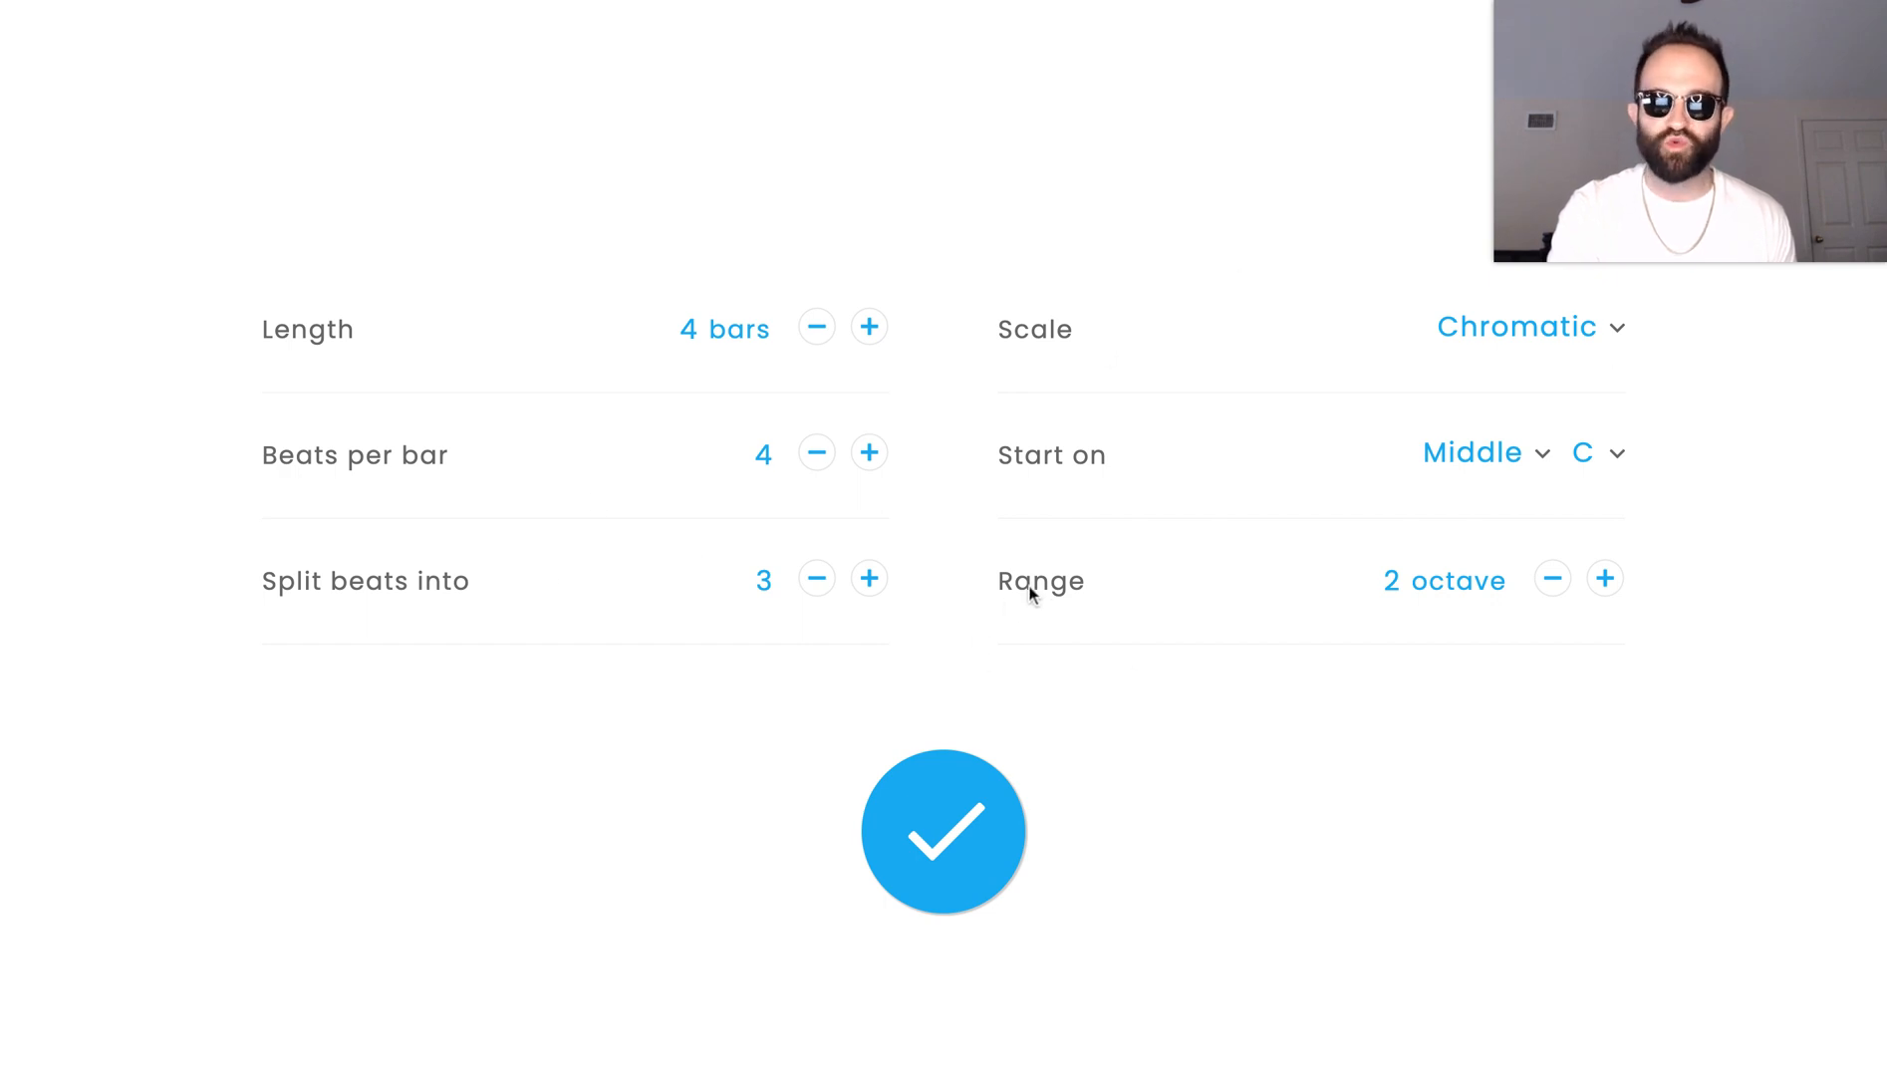
left_click(1604, 581)
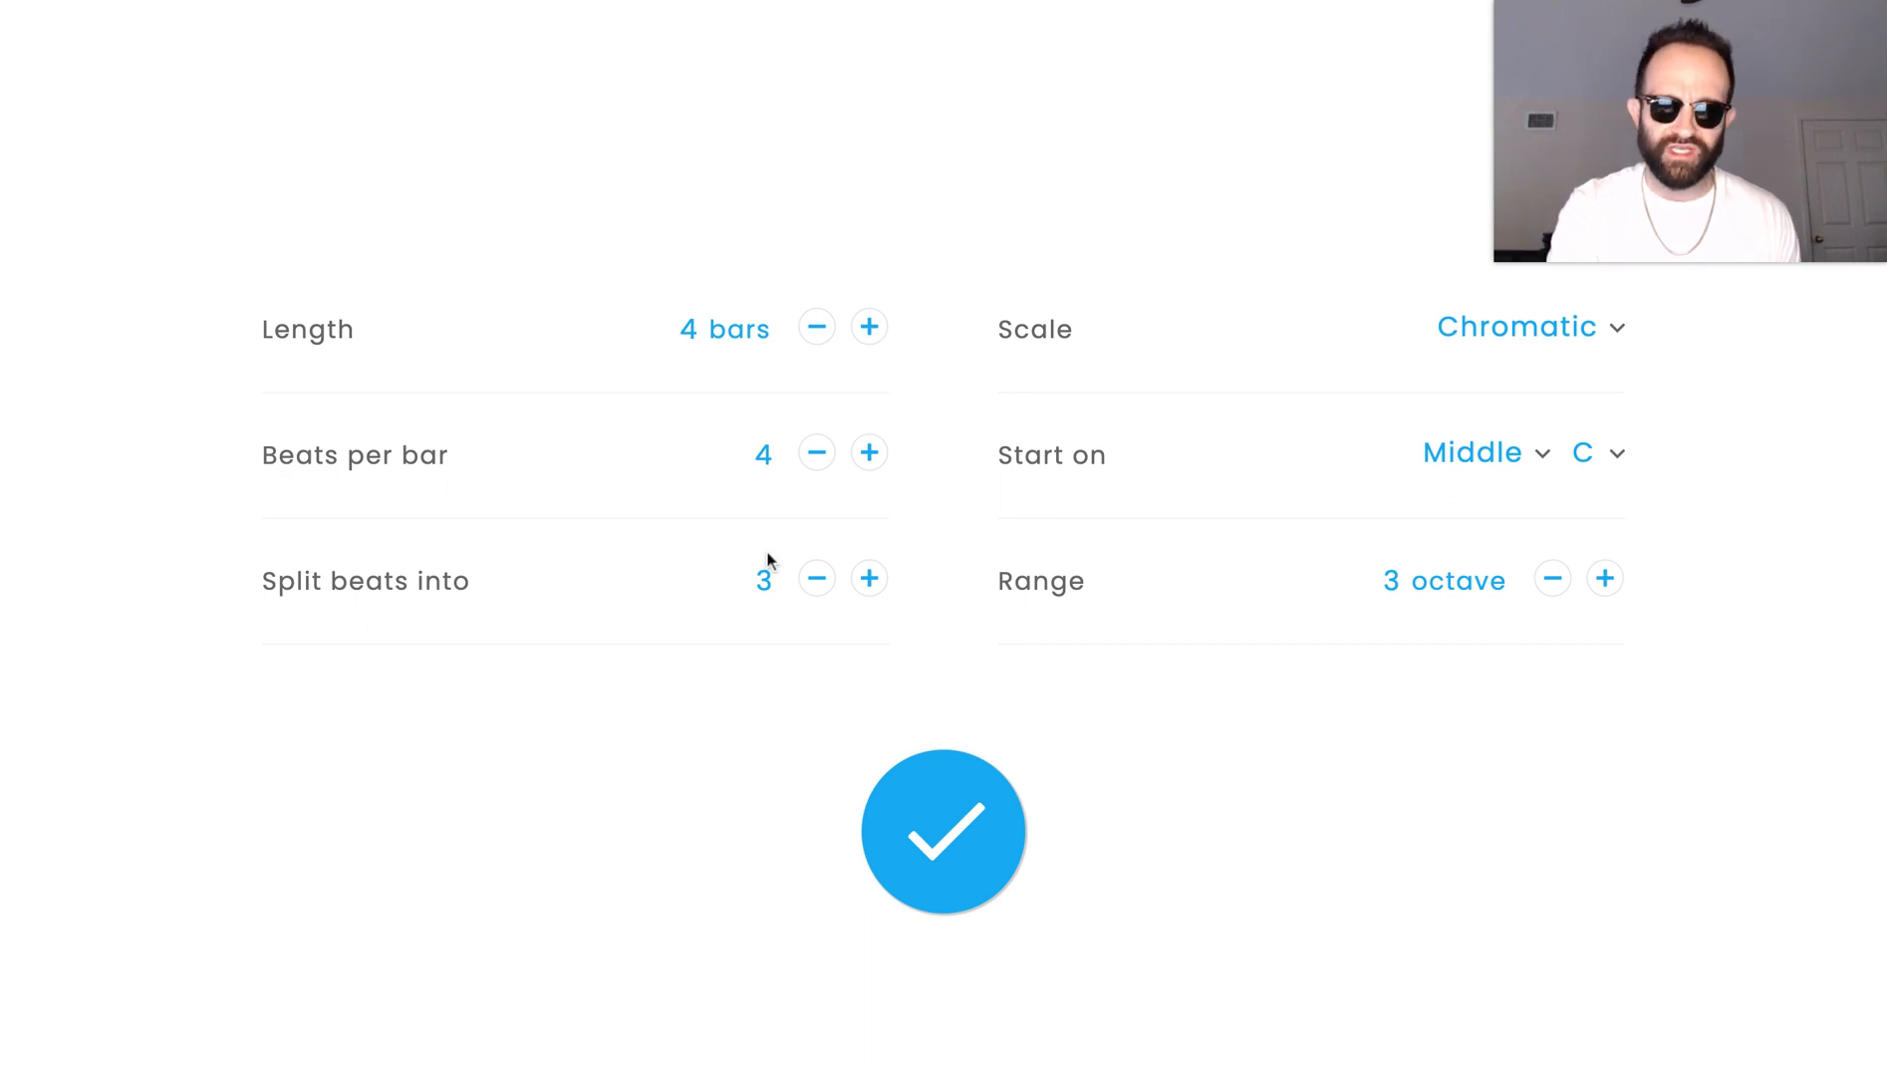
left_click(939, 823)
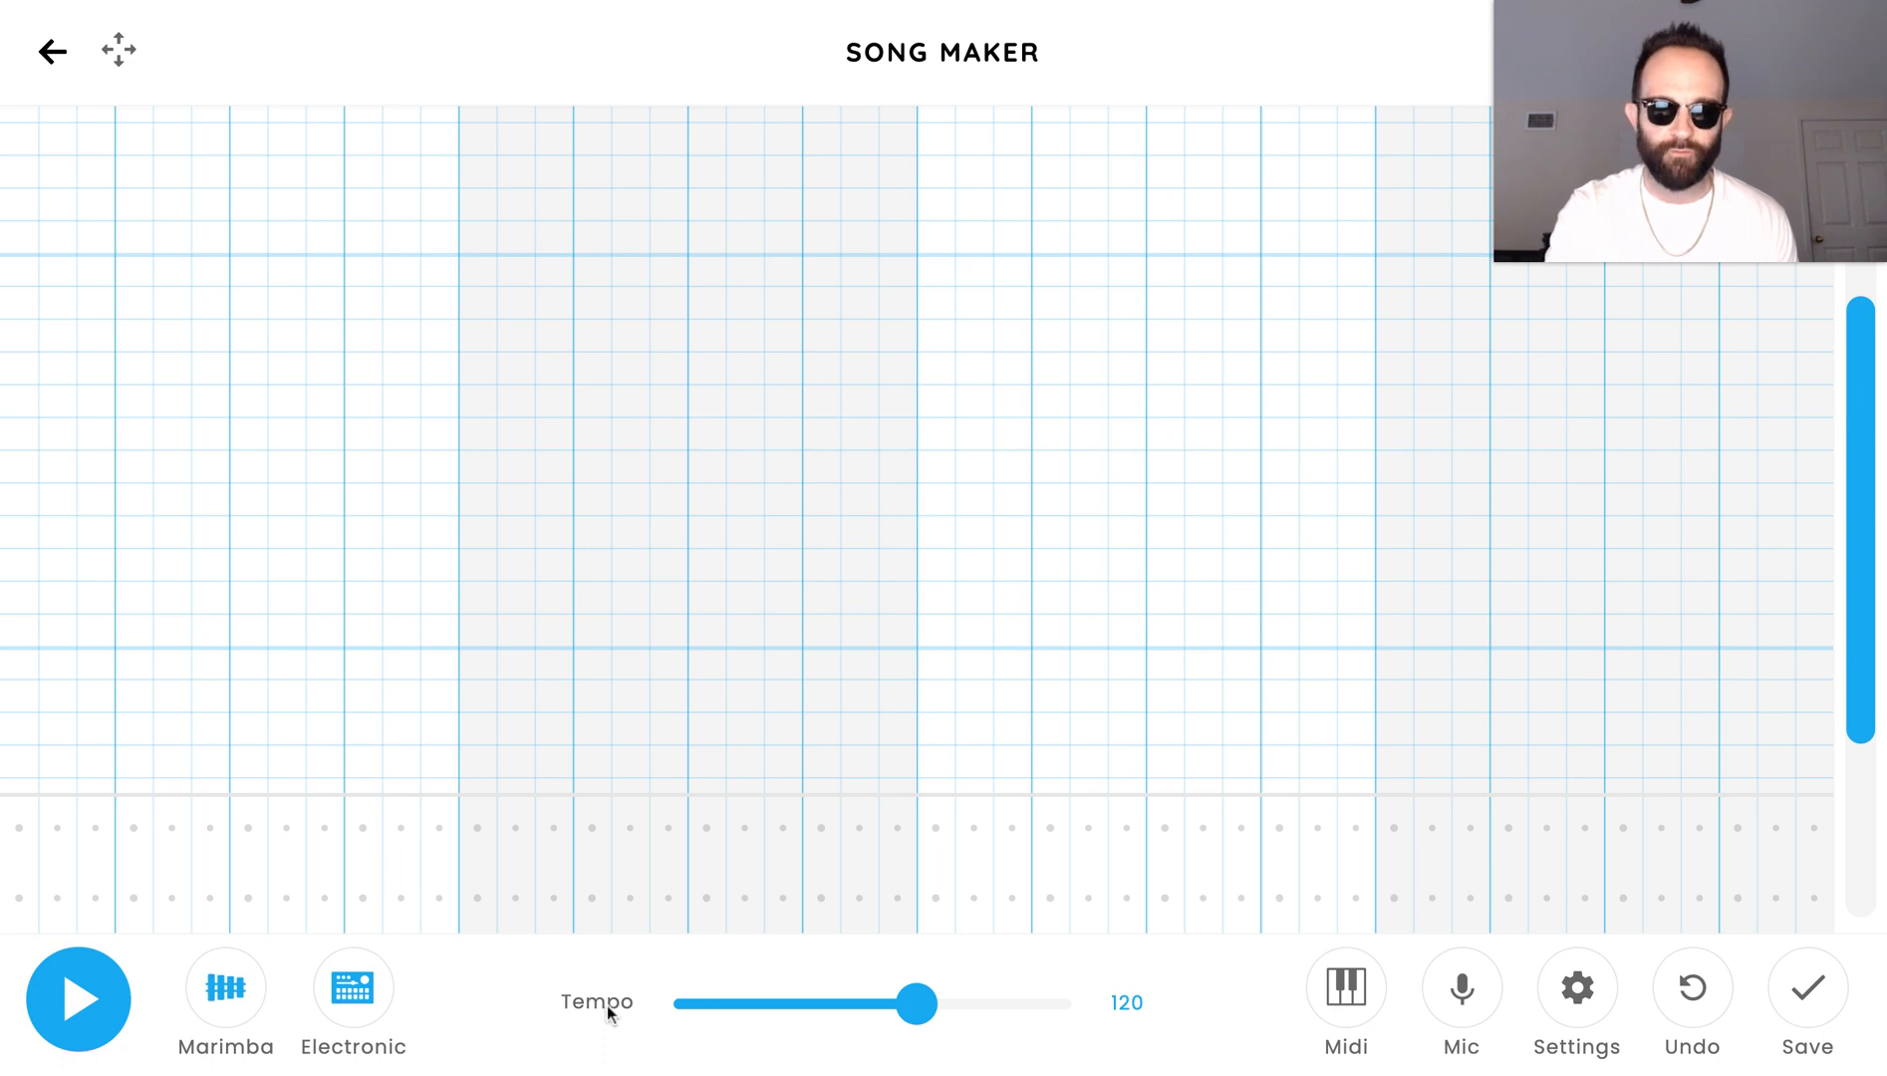
Step: Set the song's tempo to 106
double_click(1115, 1004)
type("106")
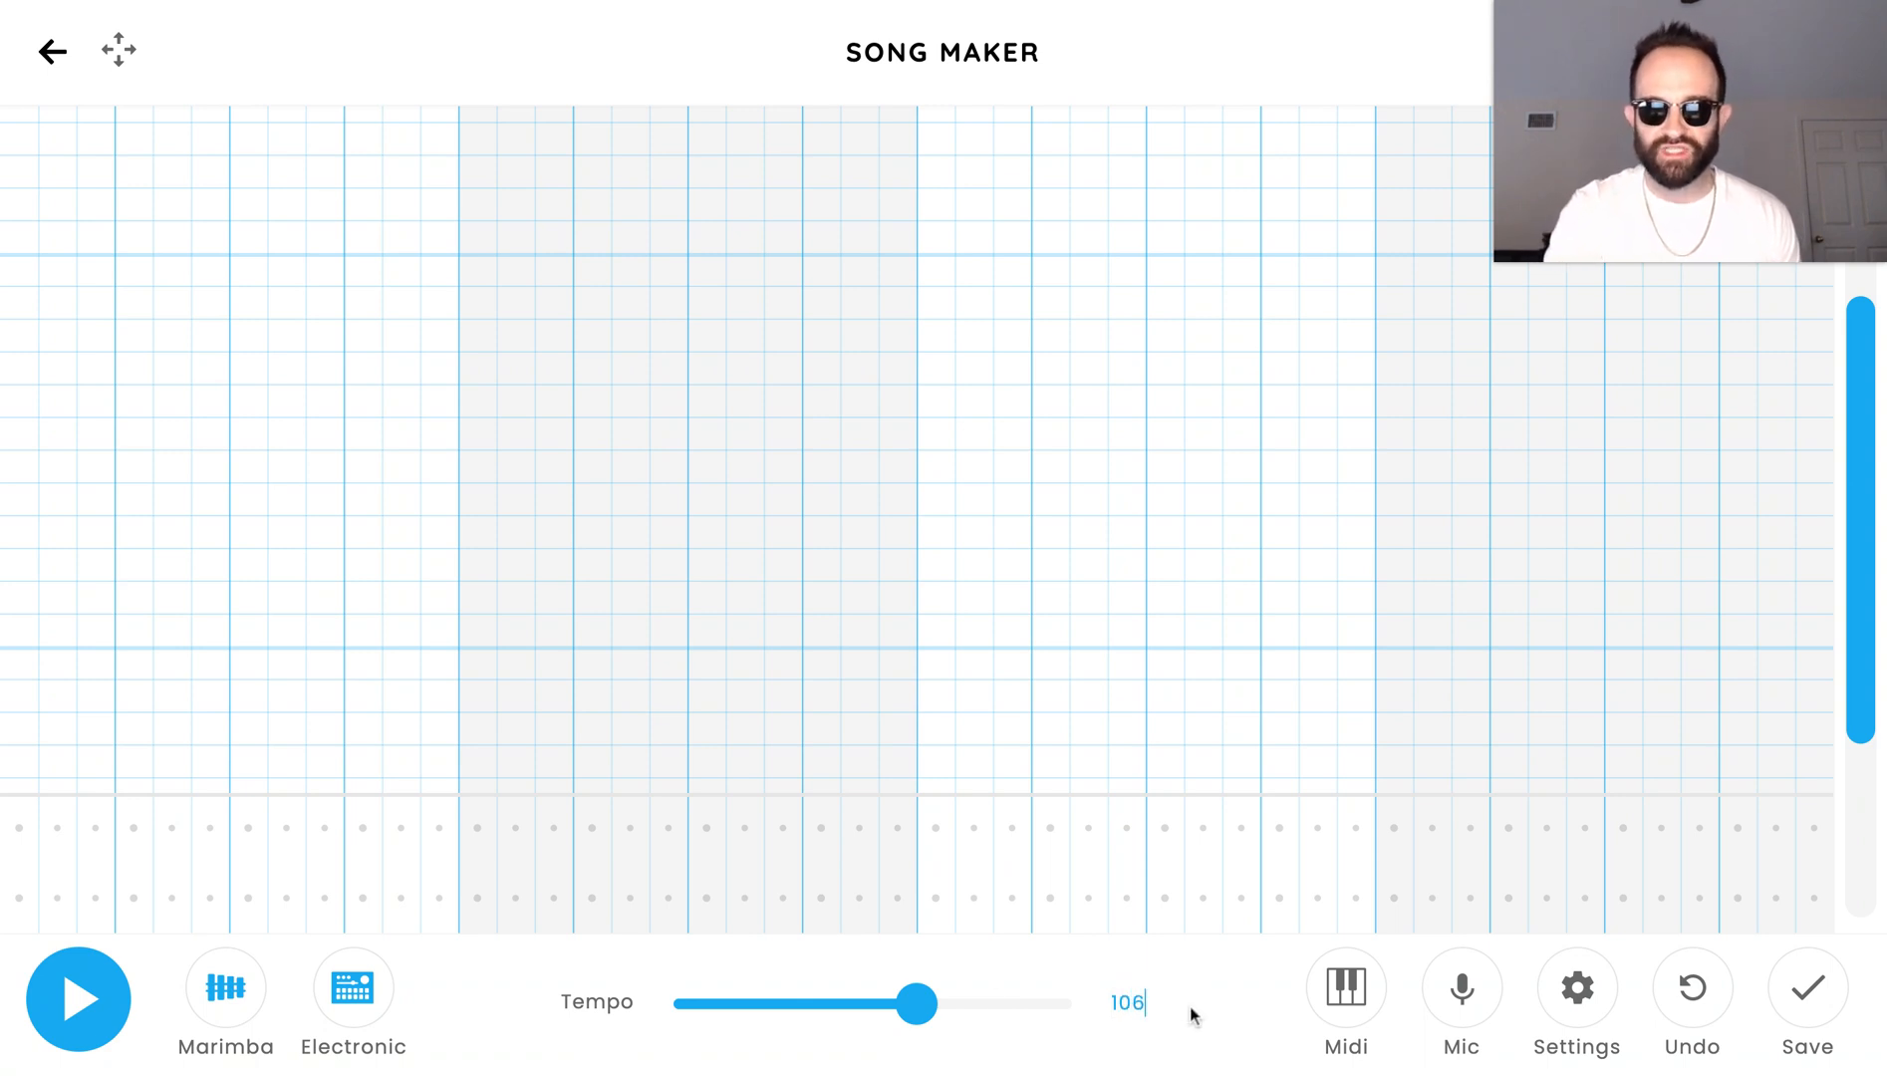
key("Return")
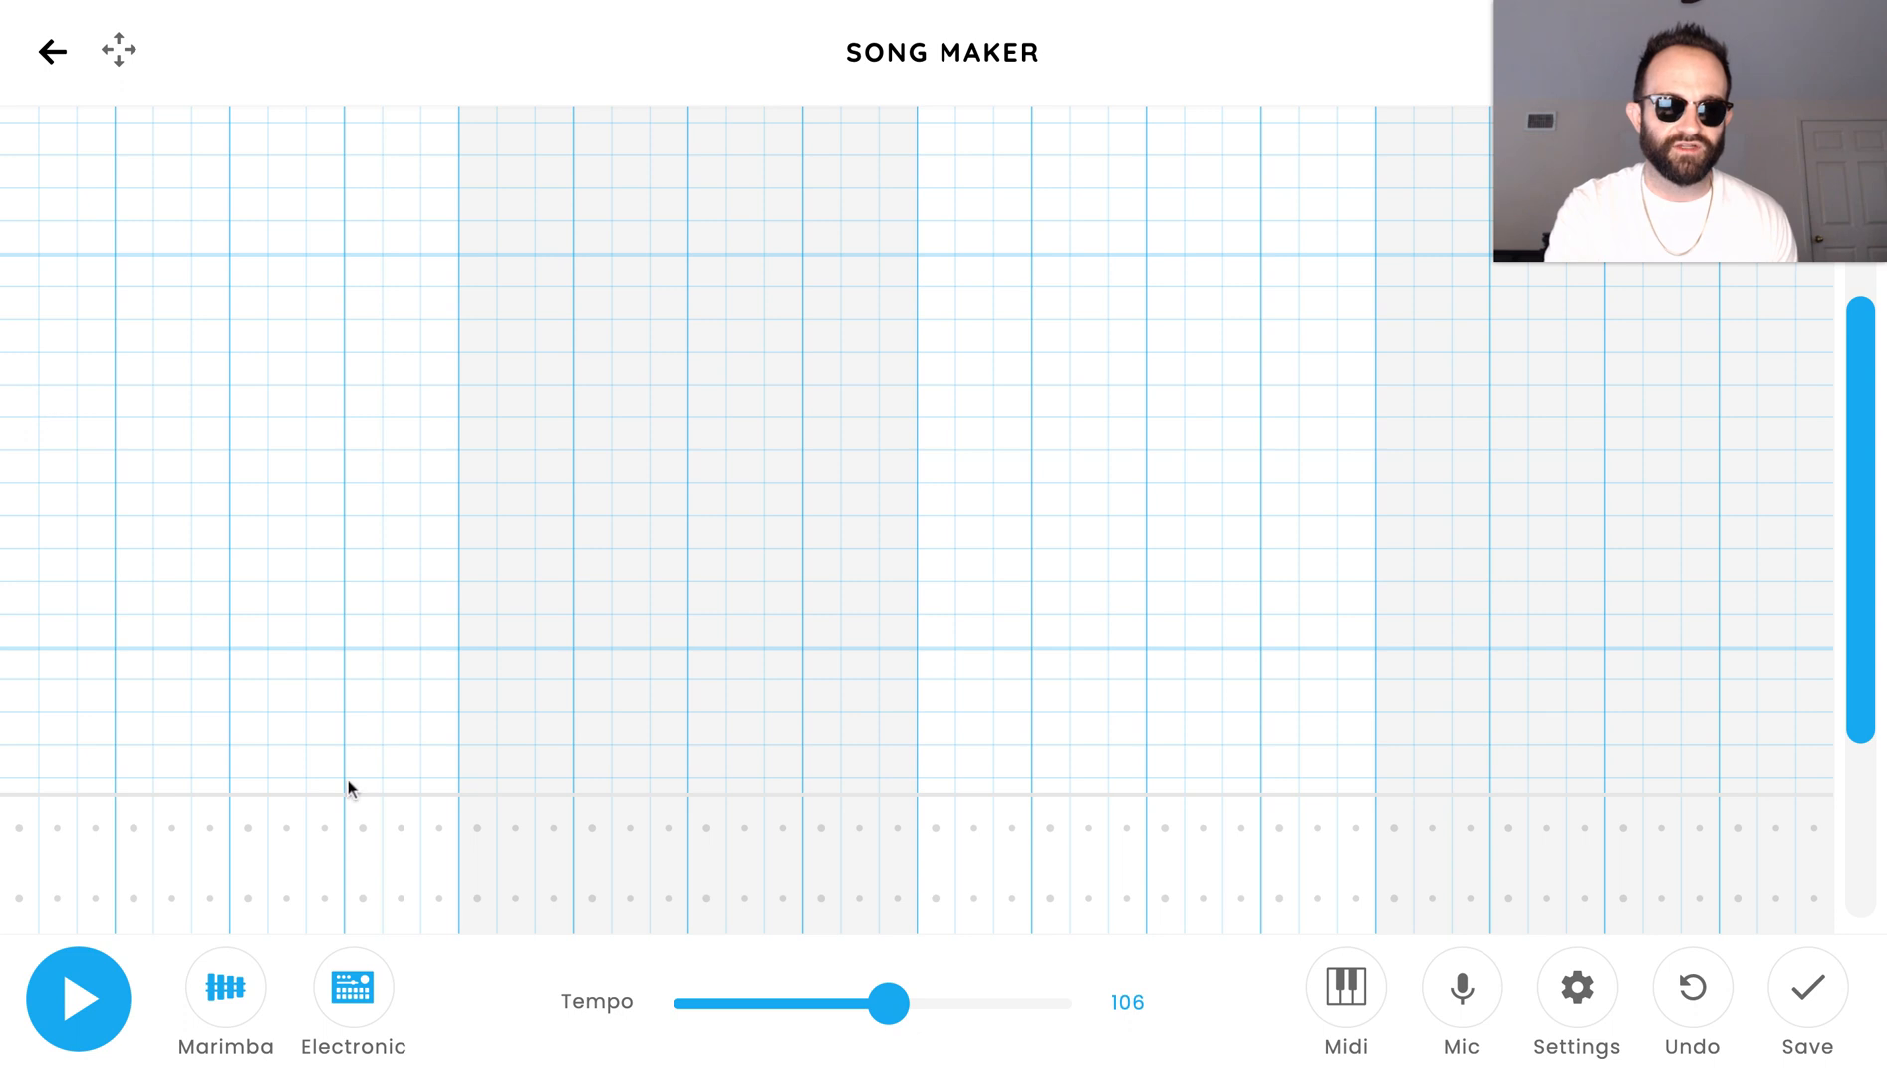
Step: Place teal, yellow, purple and green notes on the four beats of bar one in the middle octave and play them back
scroll(1863, 480, "down", 3)
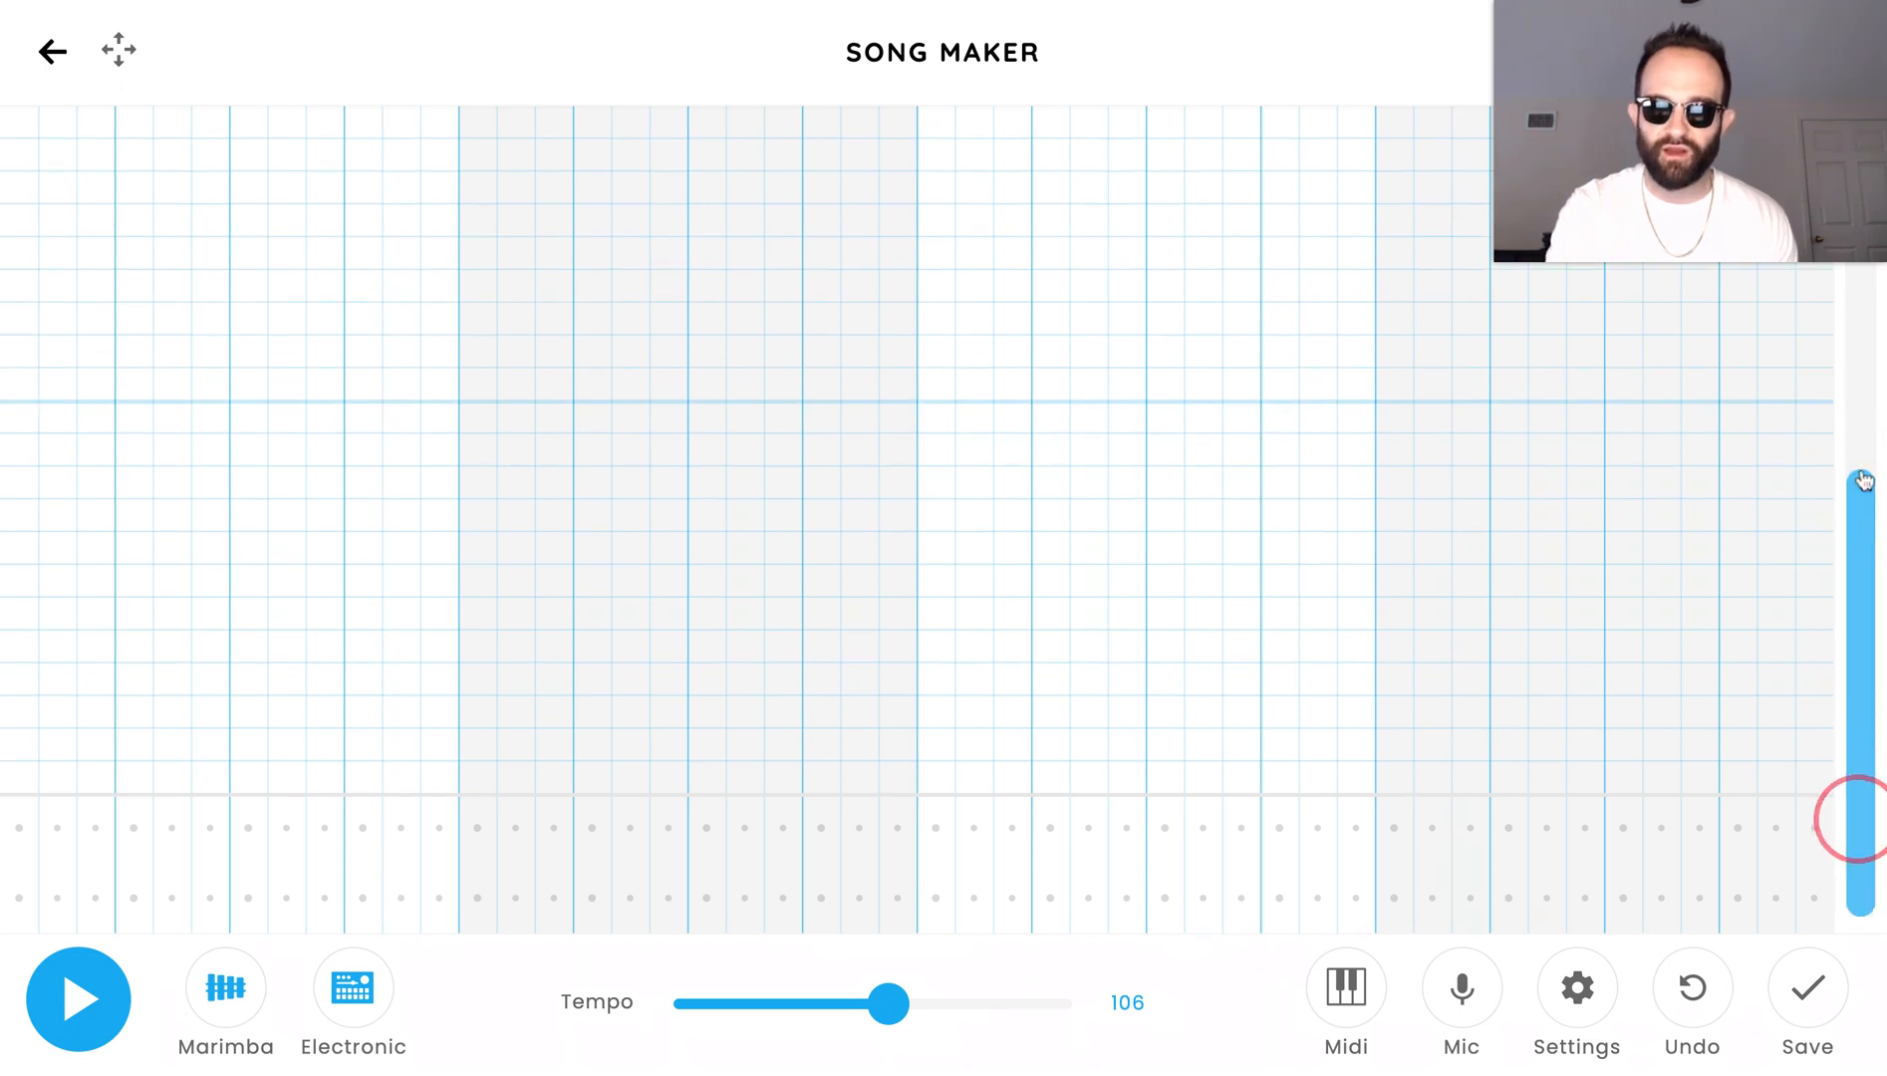
scroll(1863, 480, "up", 4)
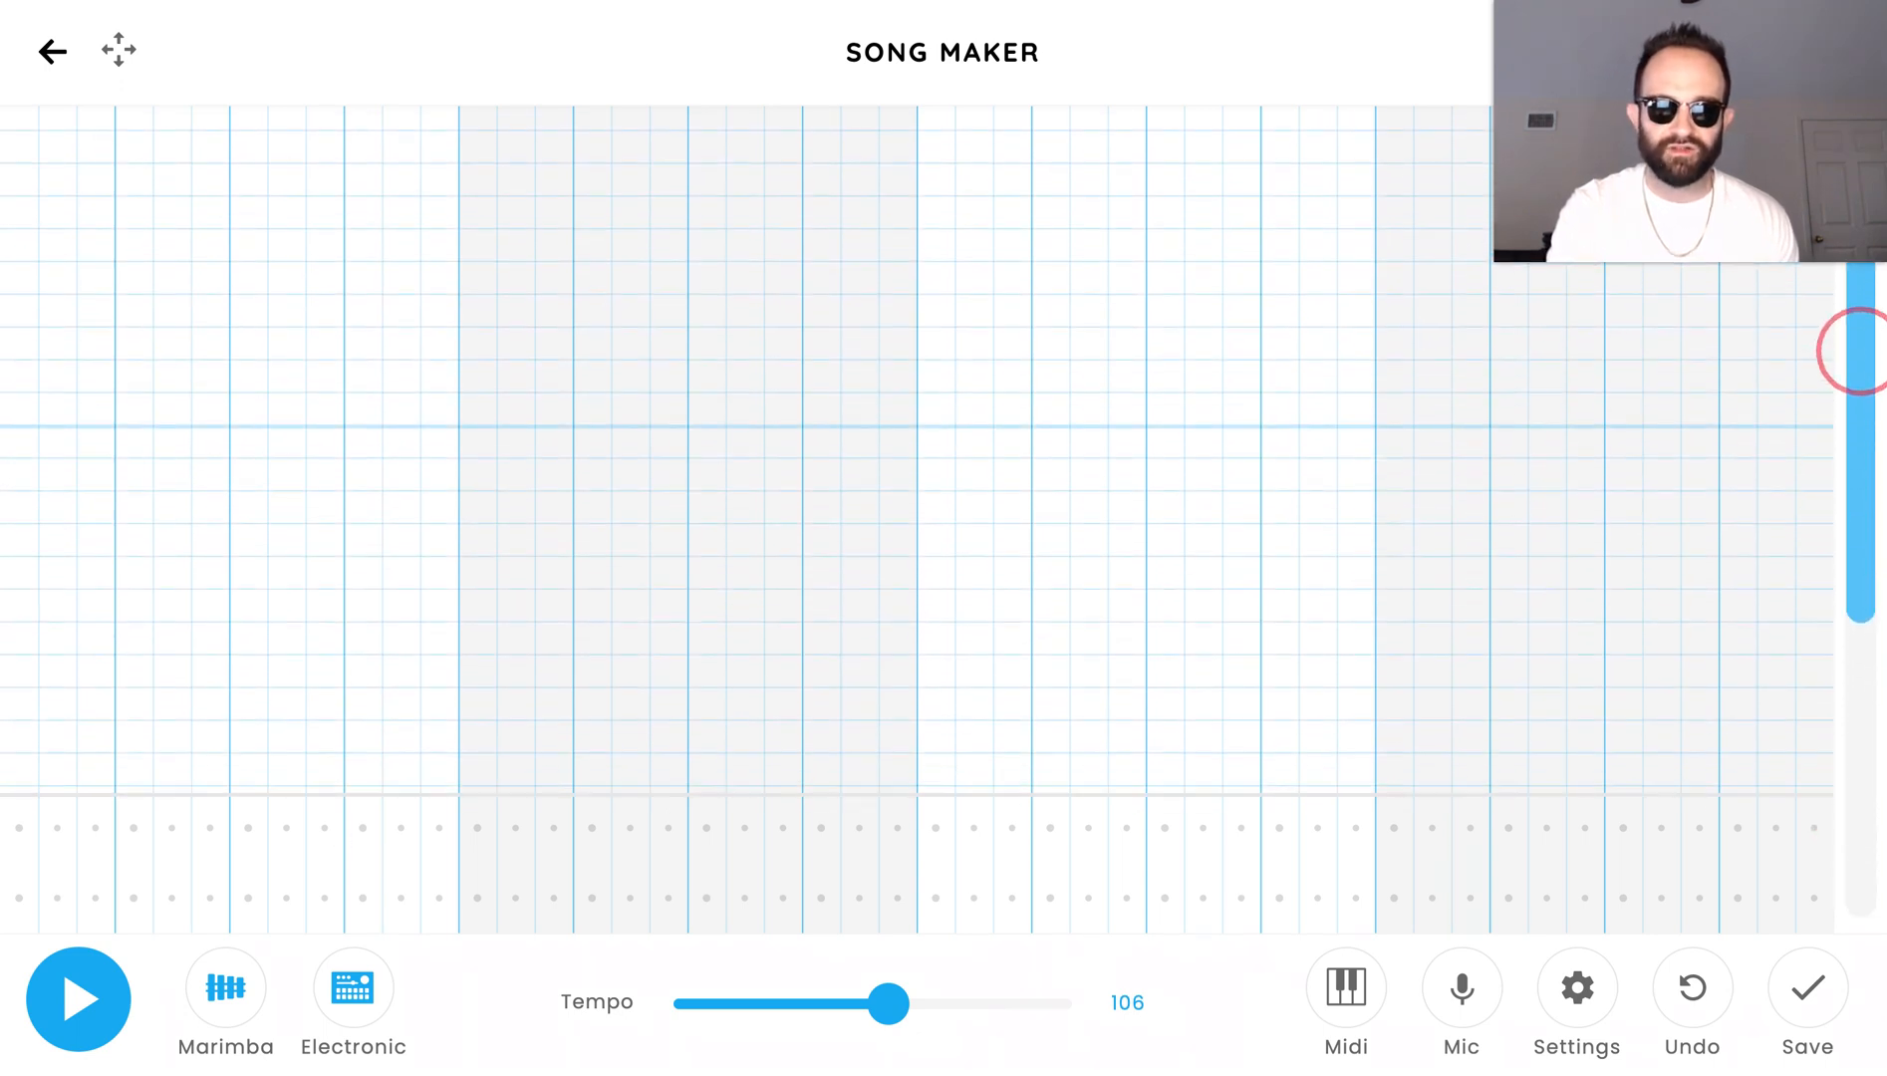
left_click_drag(1858, 246, 1858, 423)
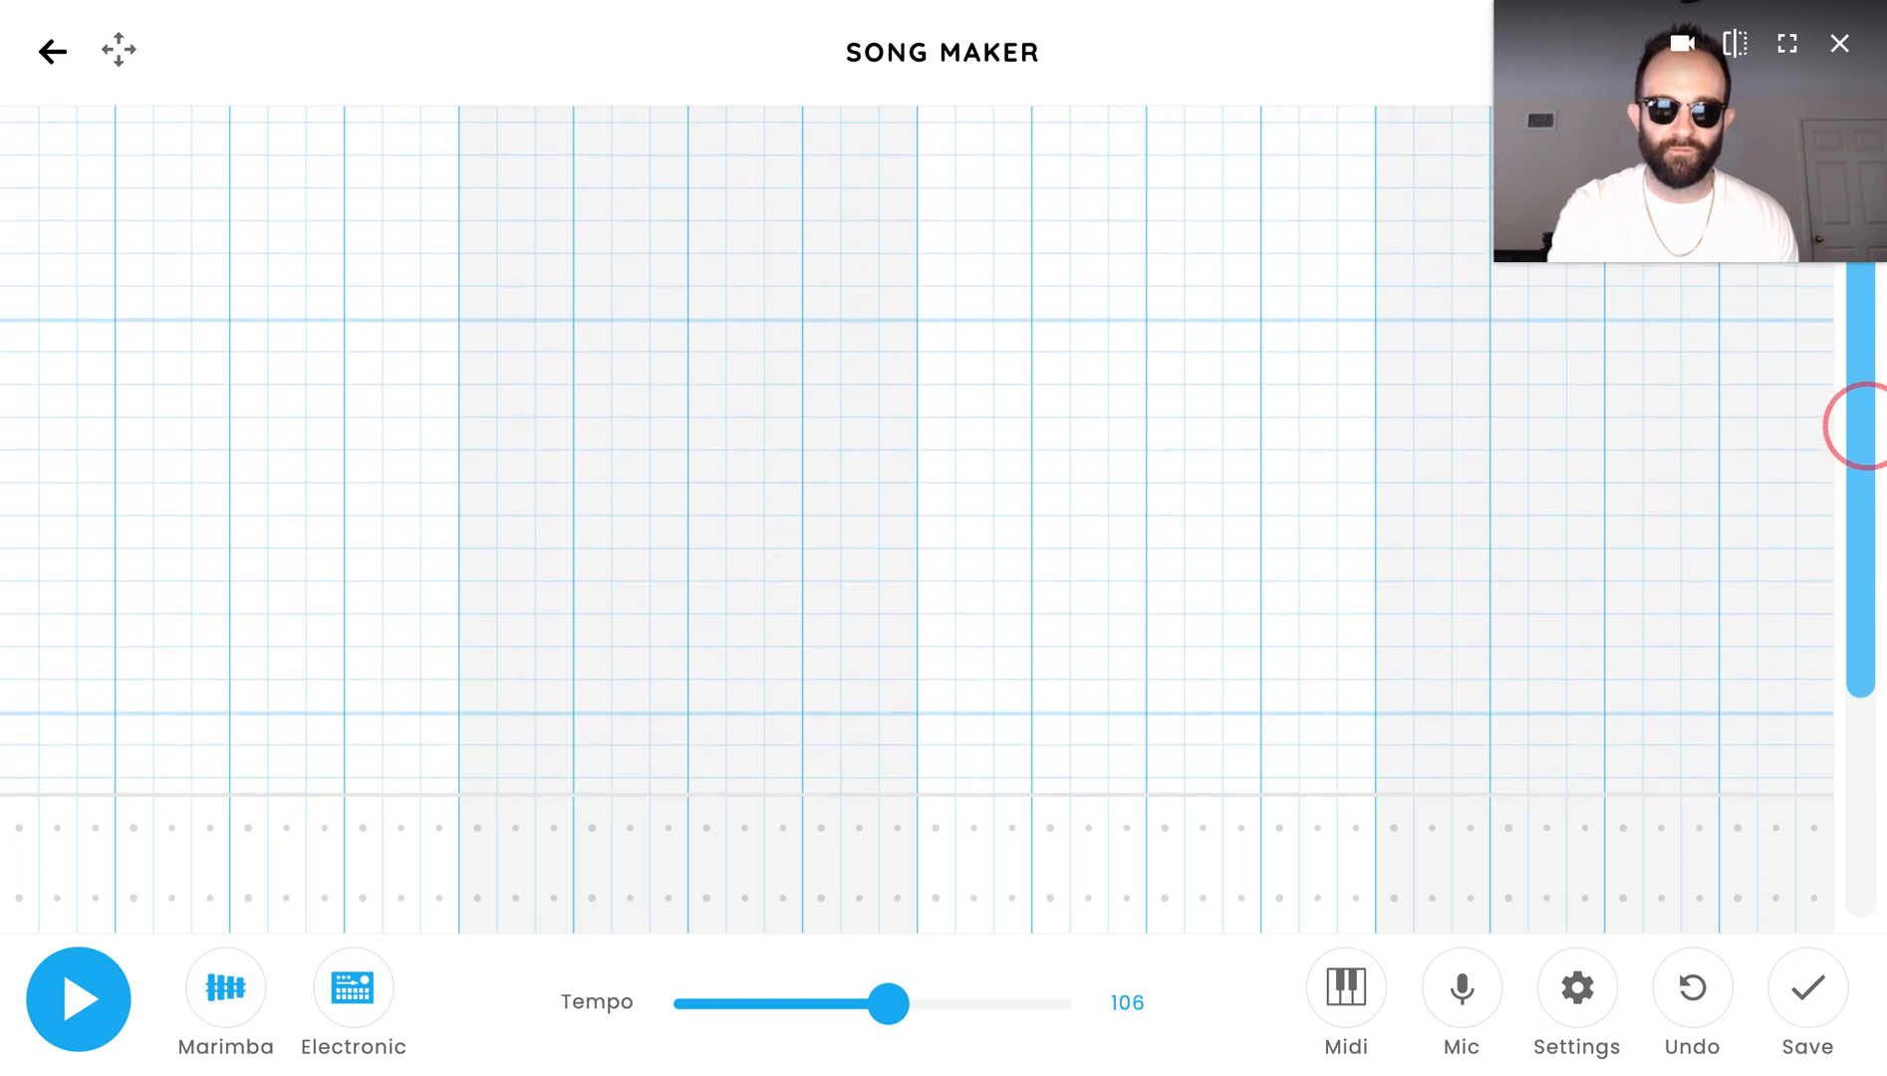
left_click(19, 469)
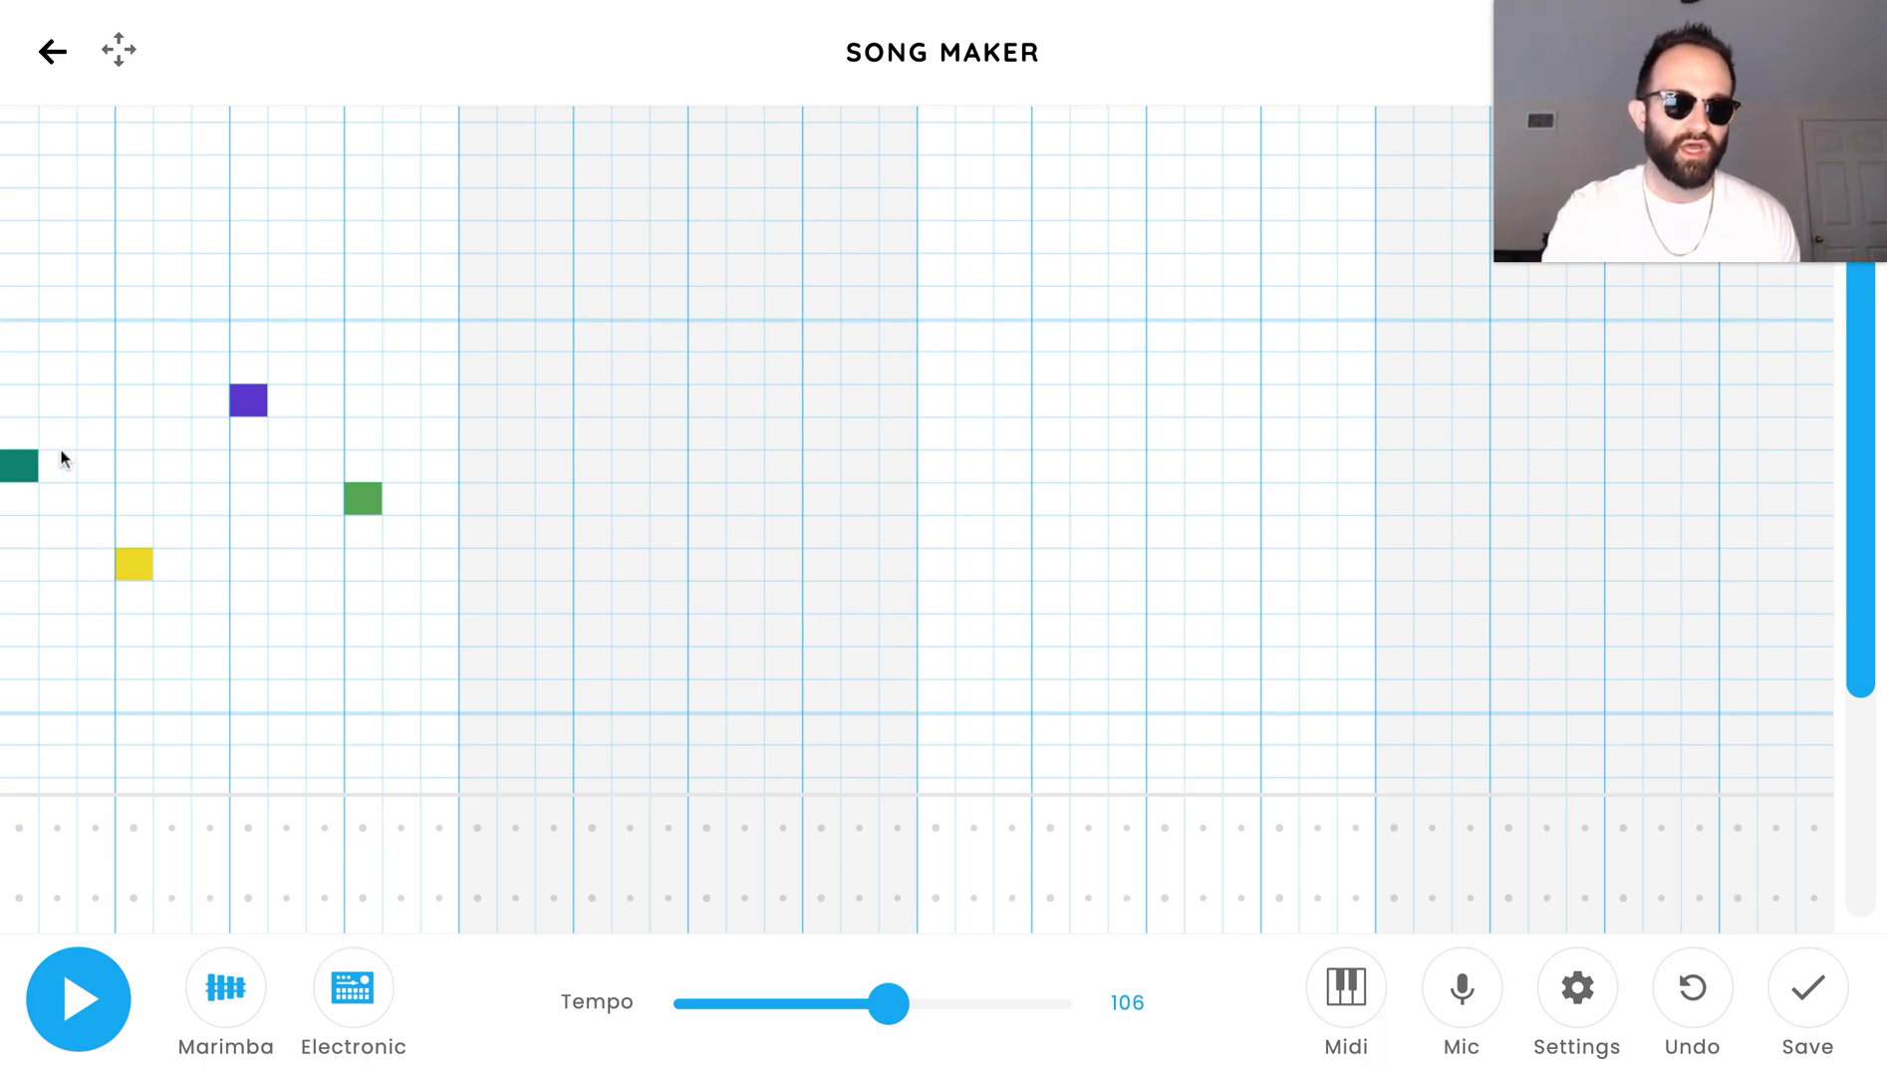
left_click(107, 1023)
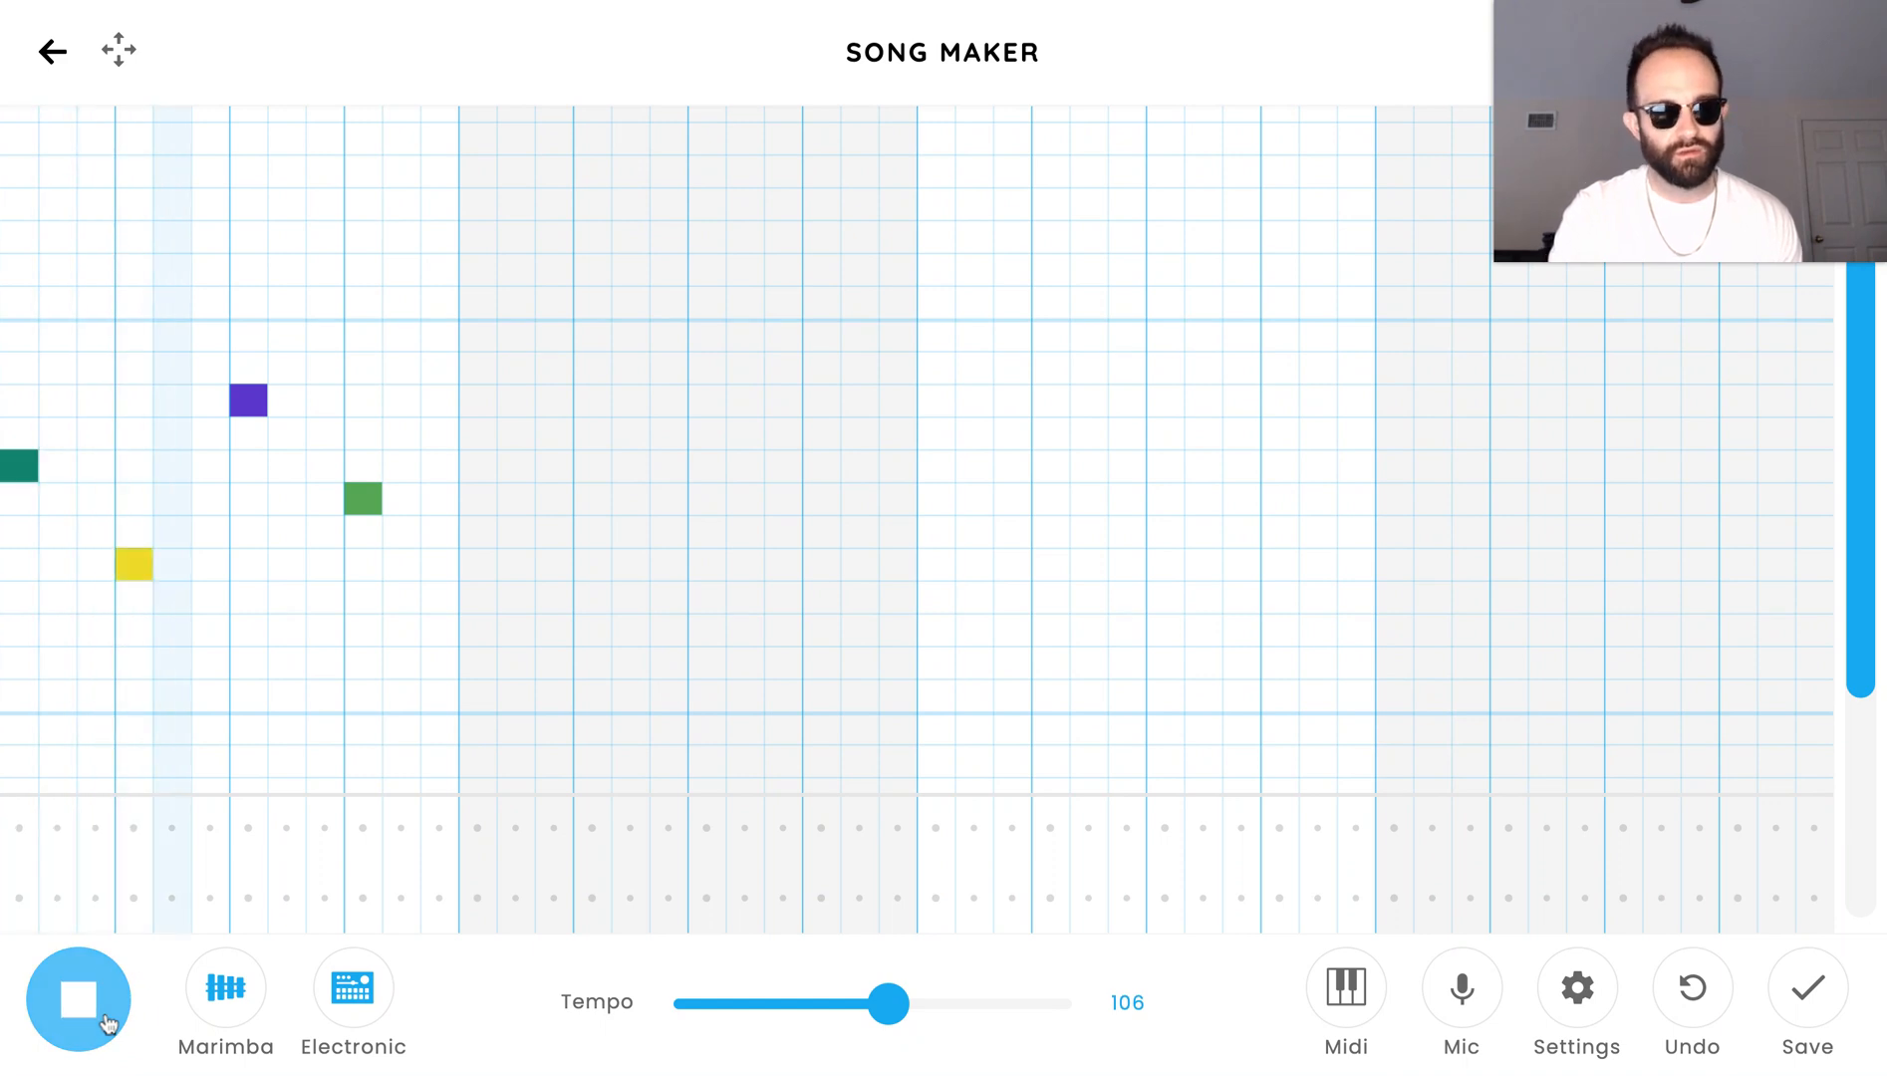
left_click(108, 1023)
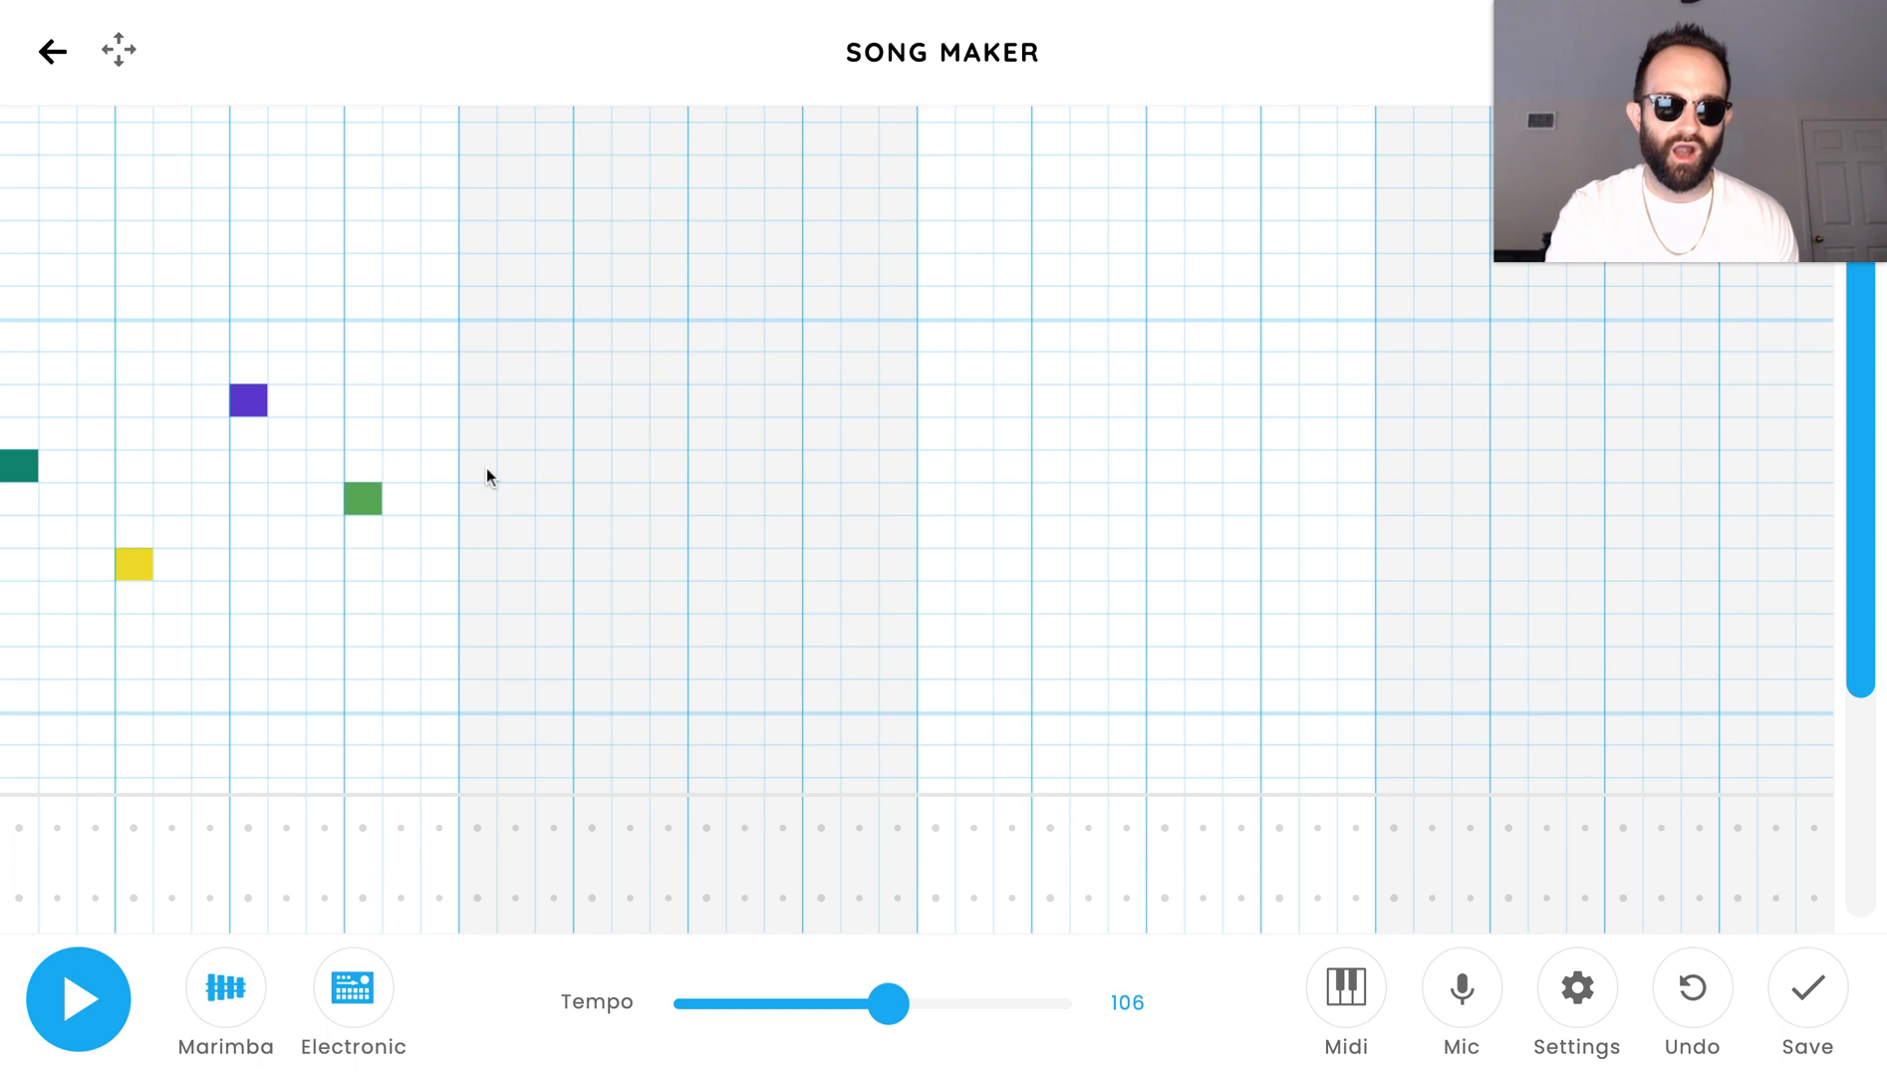
Step: Repeat the middle-octave teal note on all four beats of bar two and play back the melody
left_click(598, 472)
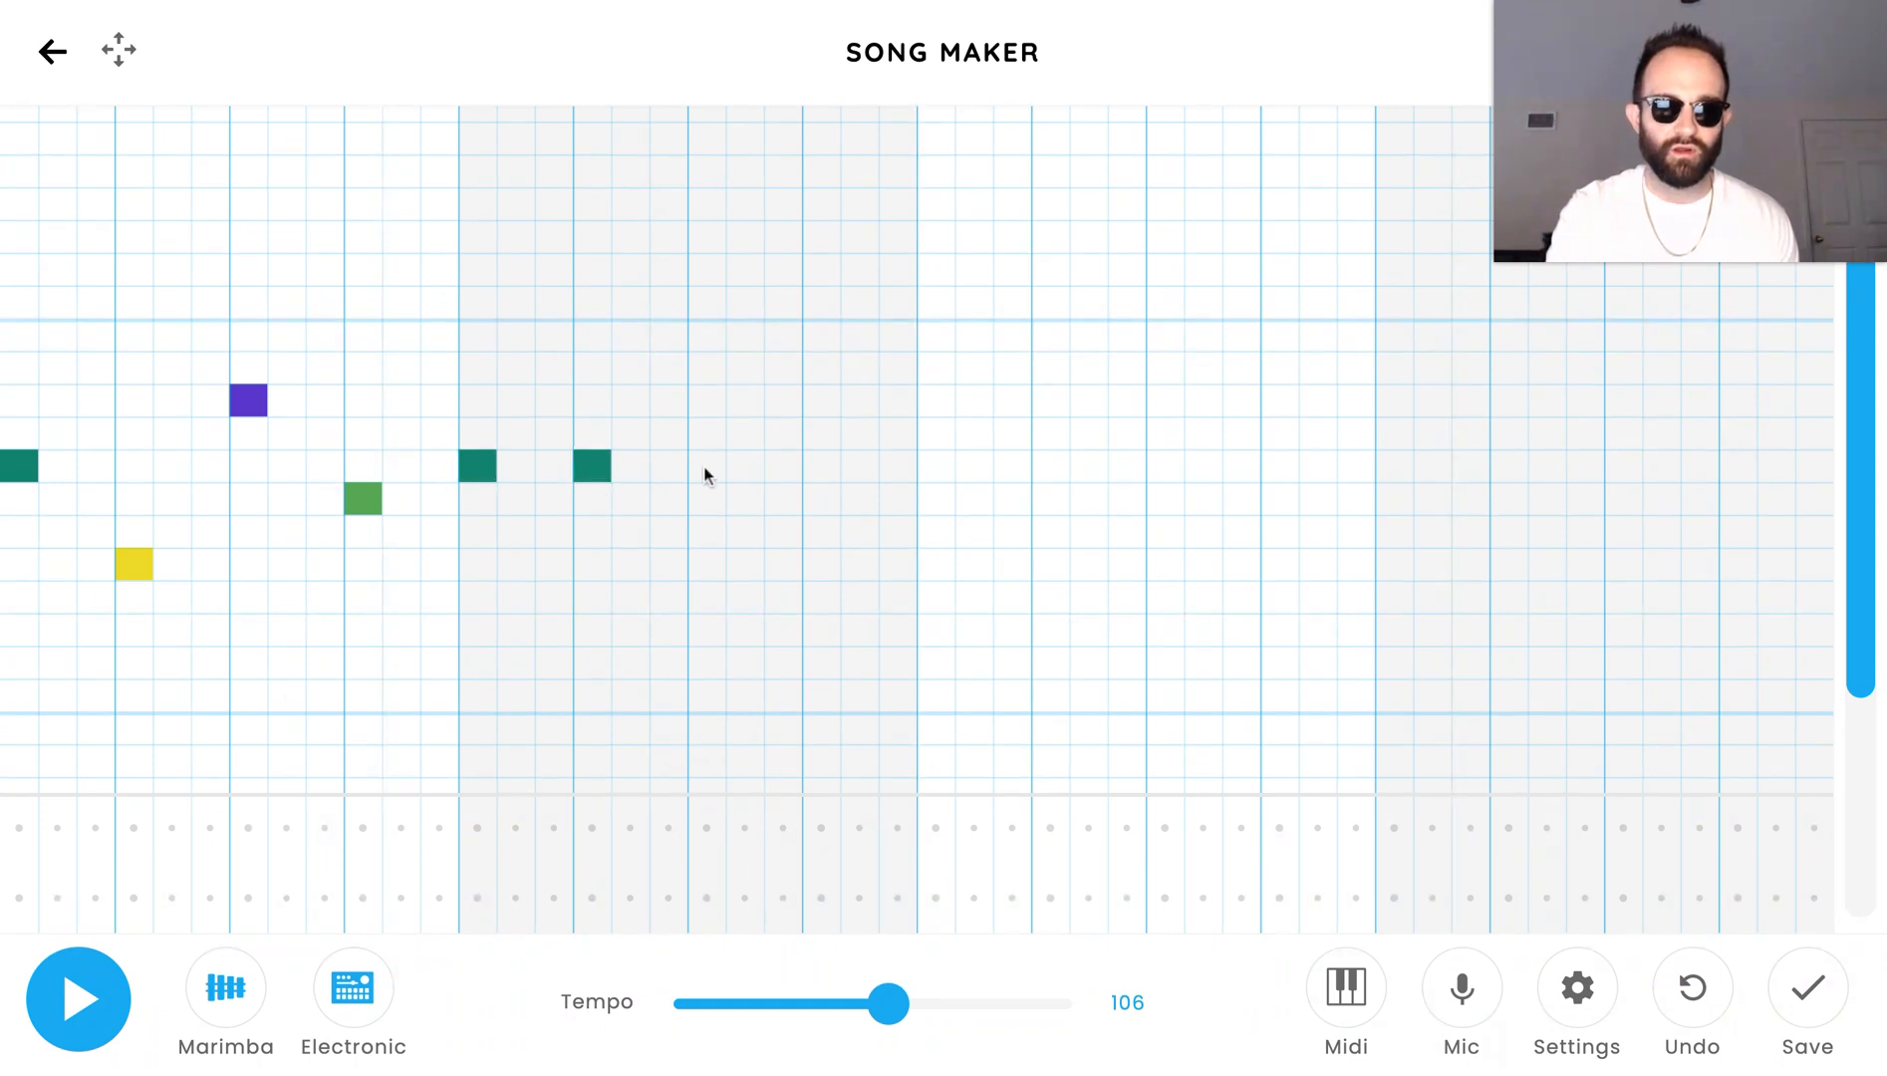
left_click(823, 469)
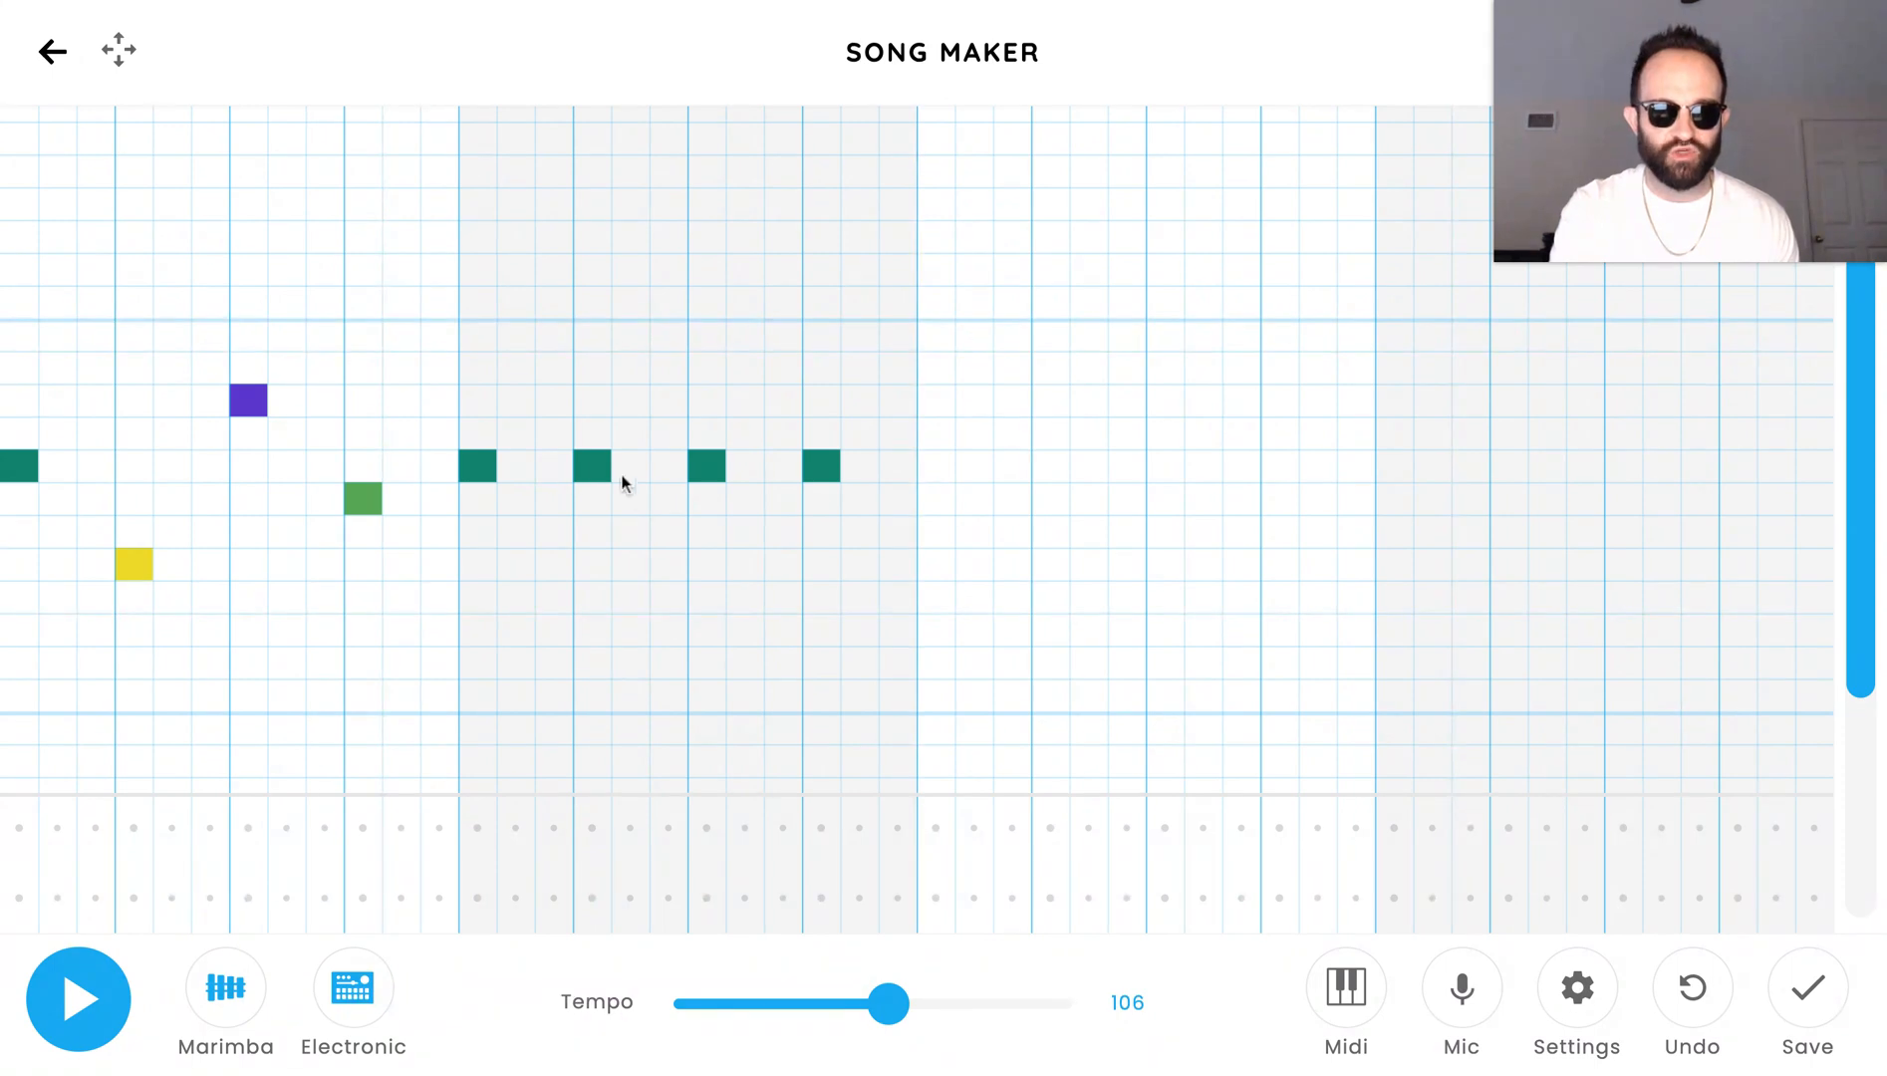
left_click(108, 1021)
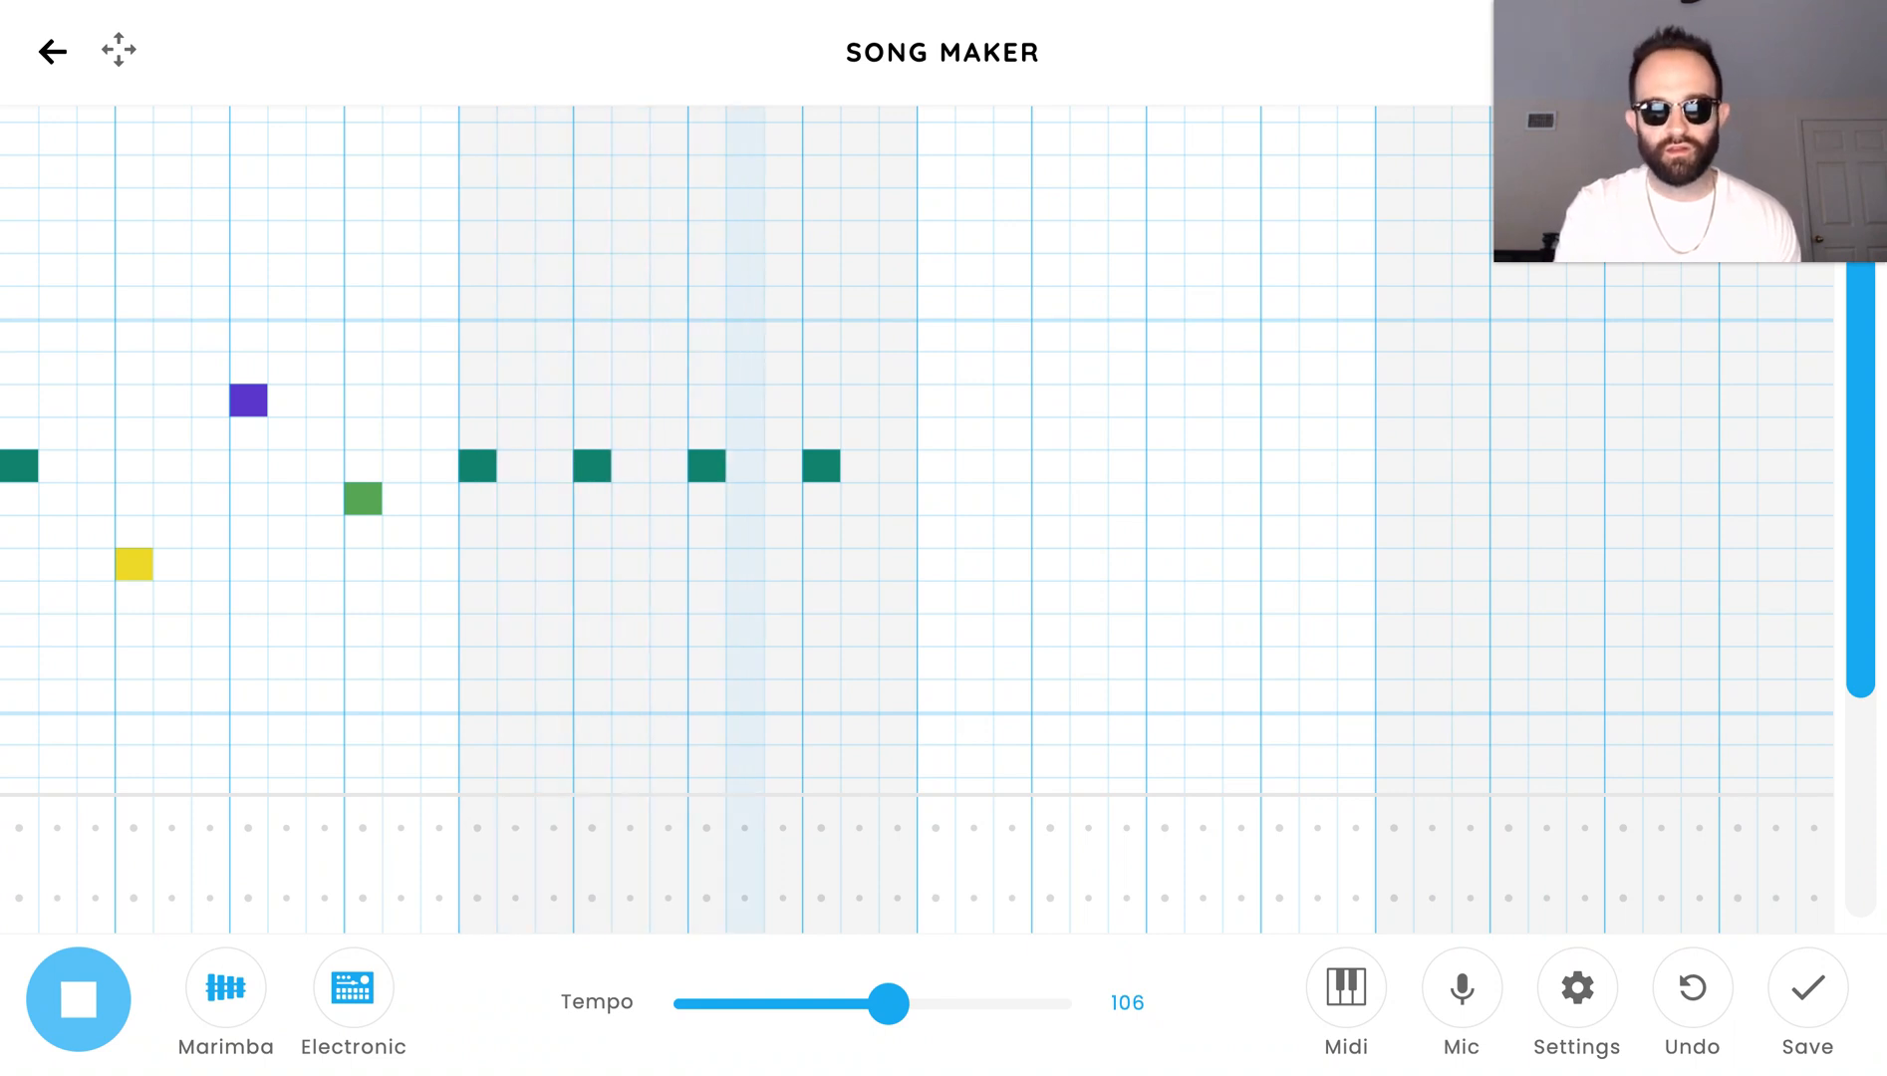
left_click(108, 1020)
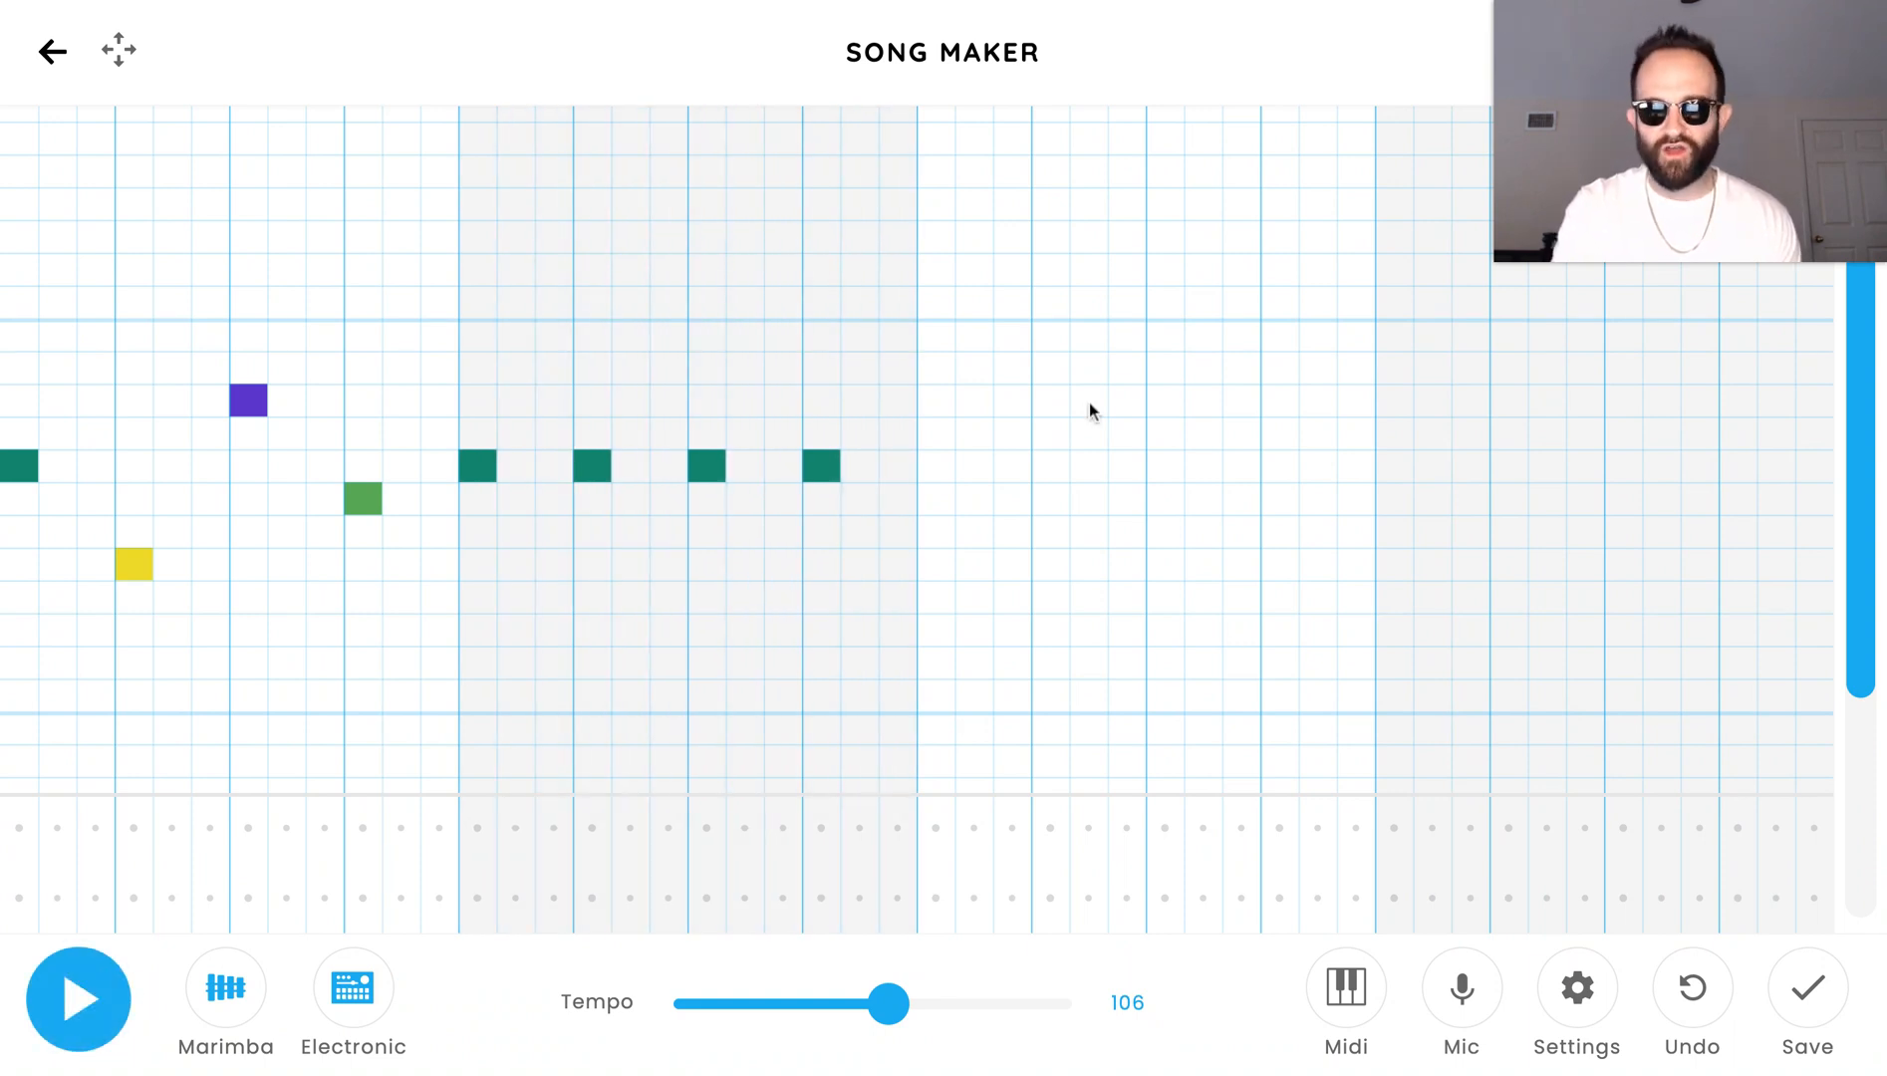
Step: Copy bar one's teal, yellow, purple and green note pattern onto the four beats of bar three at the same pitches
left_click(941, 466)
left_click(1048, 532)
left_click(1061, 531)
left_click(1053, 564)
left_click(1167, 402)
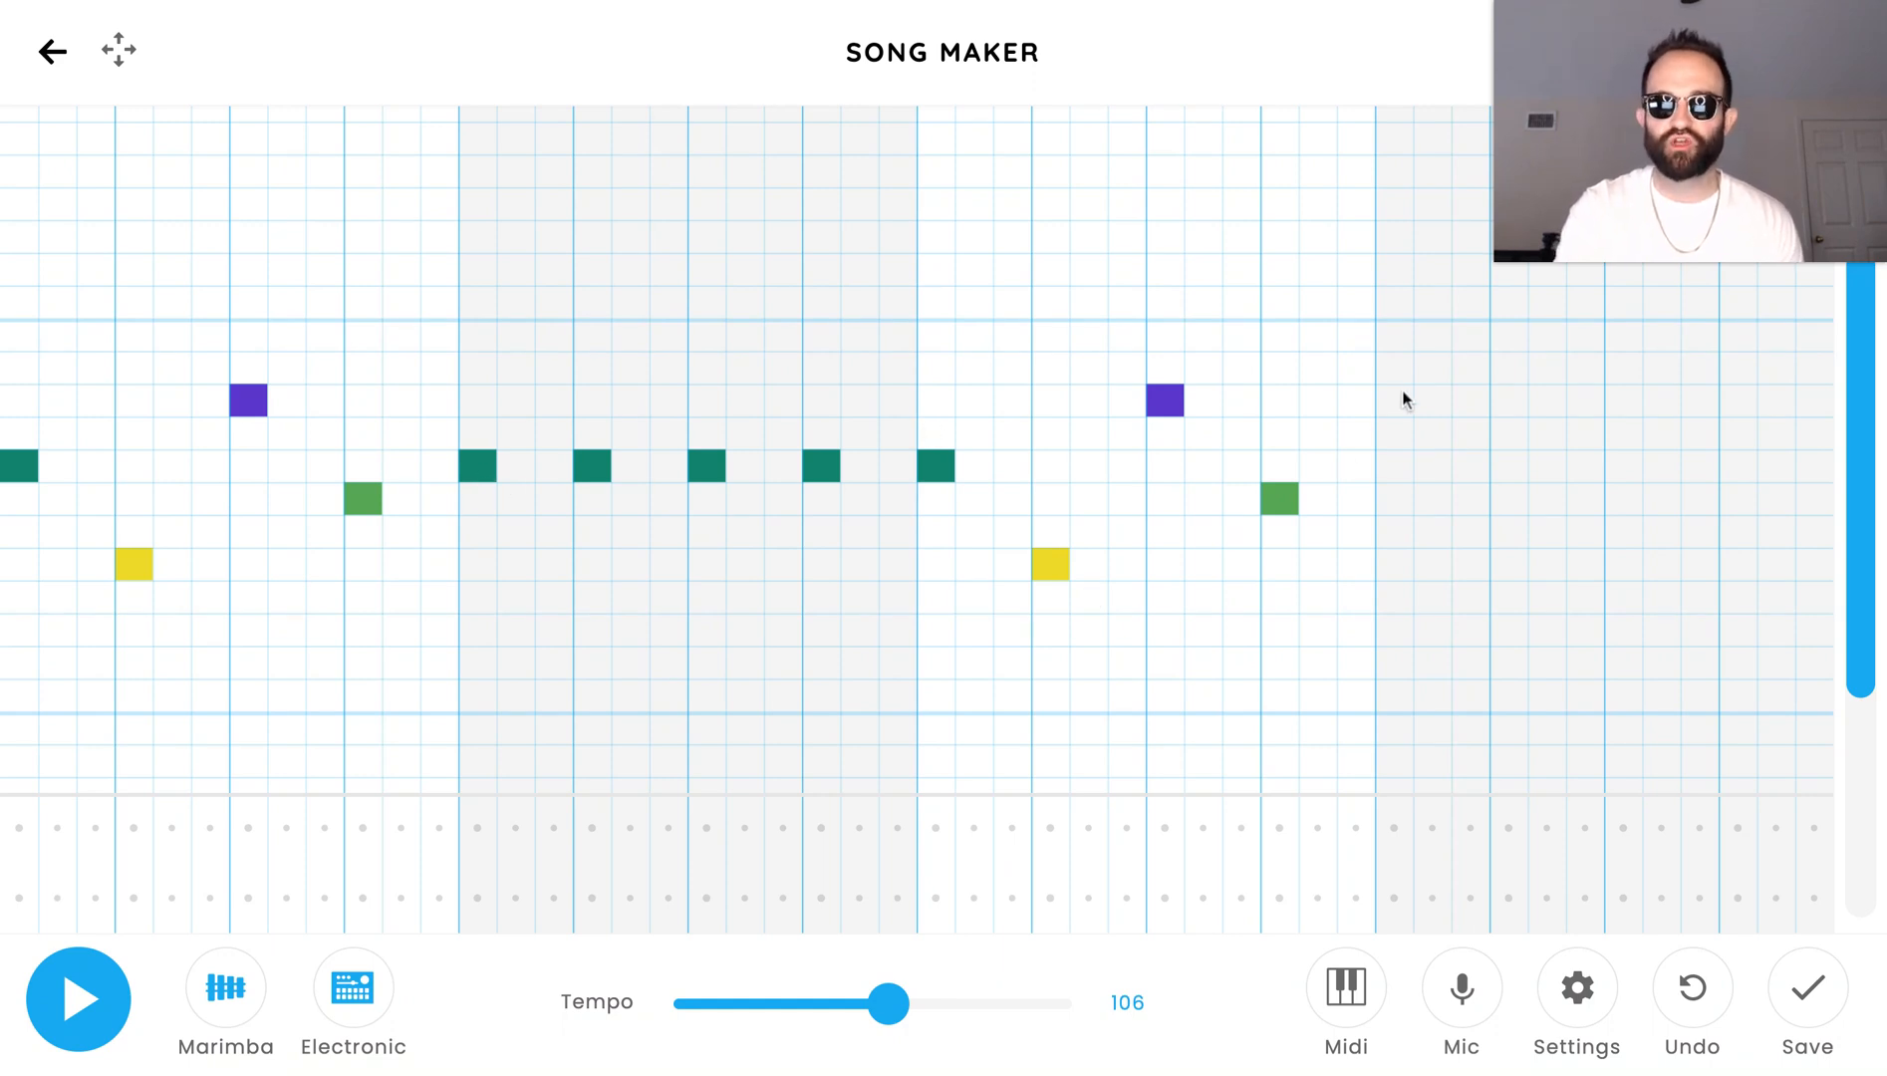
Step: Place pink notes on all four beats of bar four, just below the upper octave line, and play back the melody
left_click(1407, 349)
left_click(1505, 328)
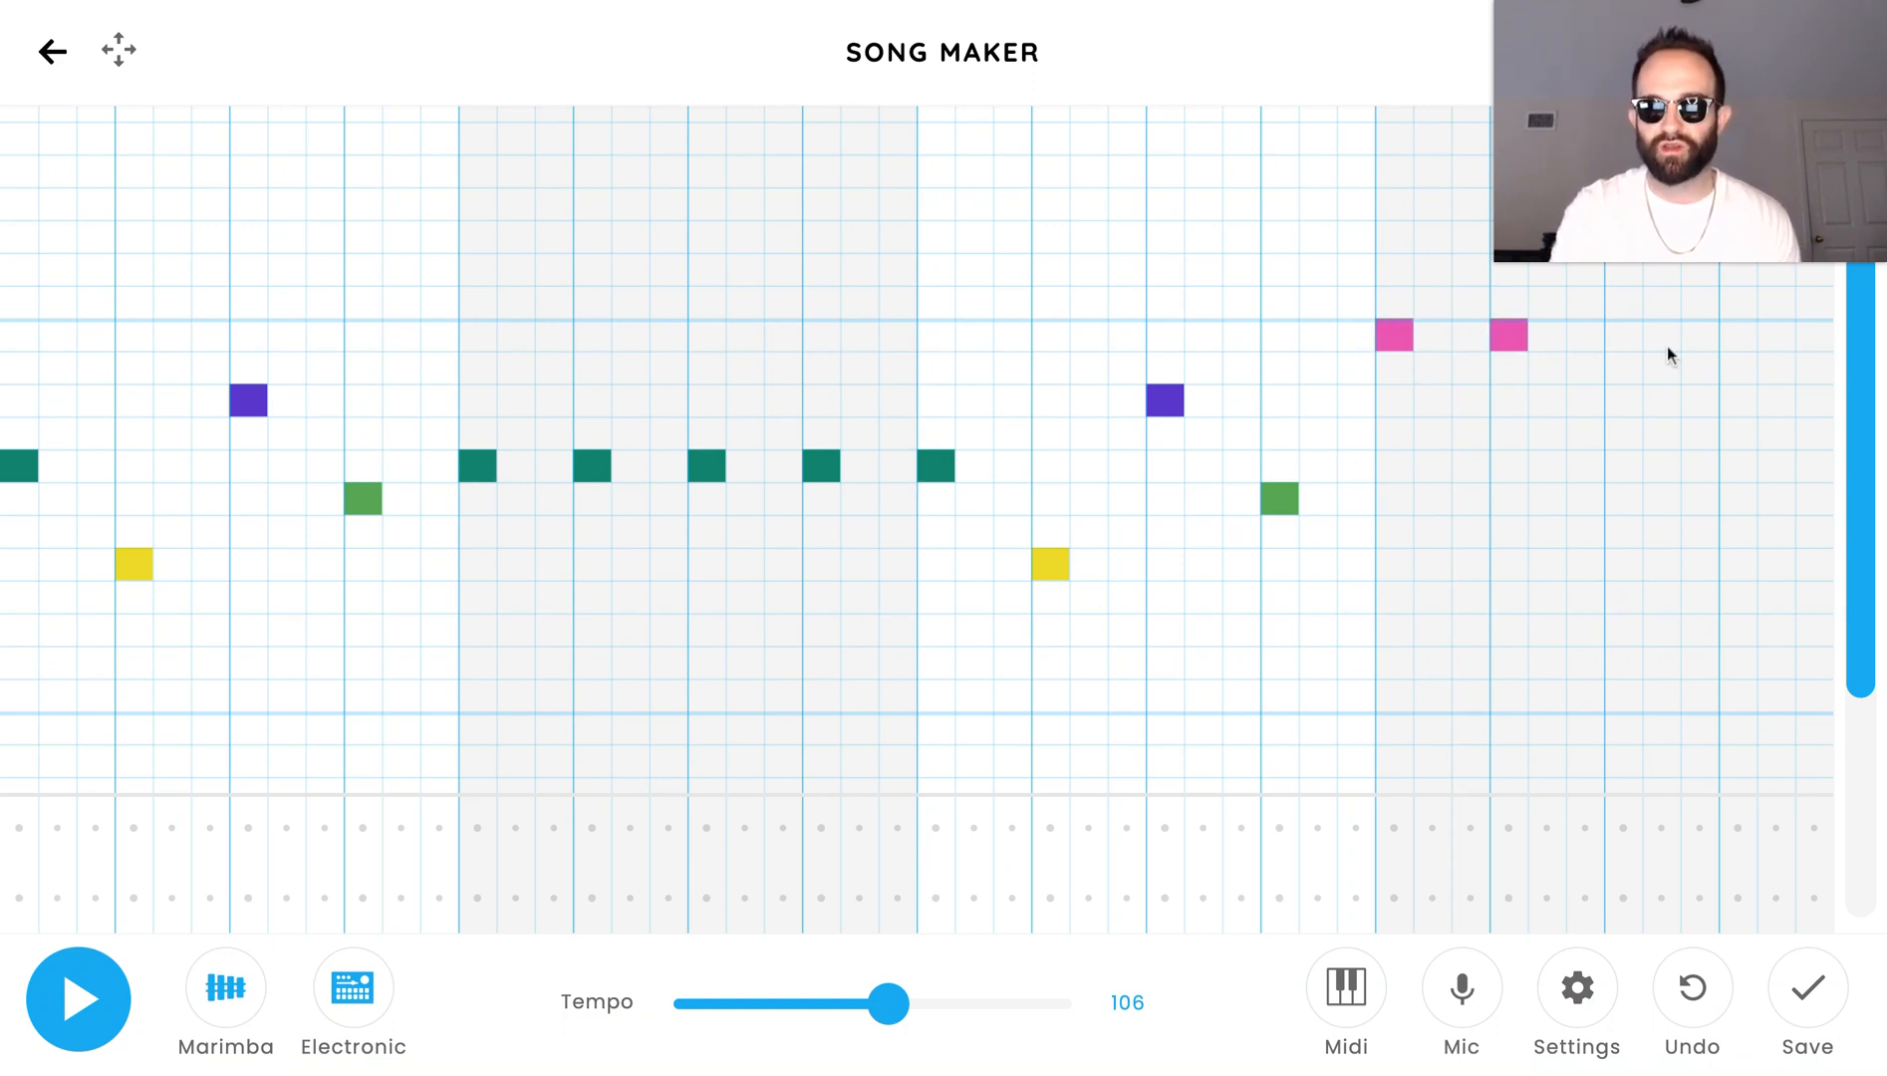
left_click(1622, 333)
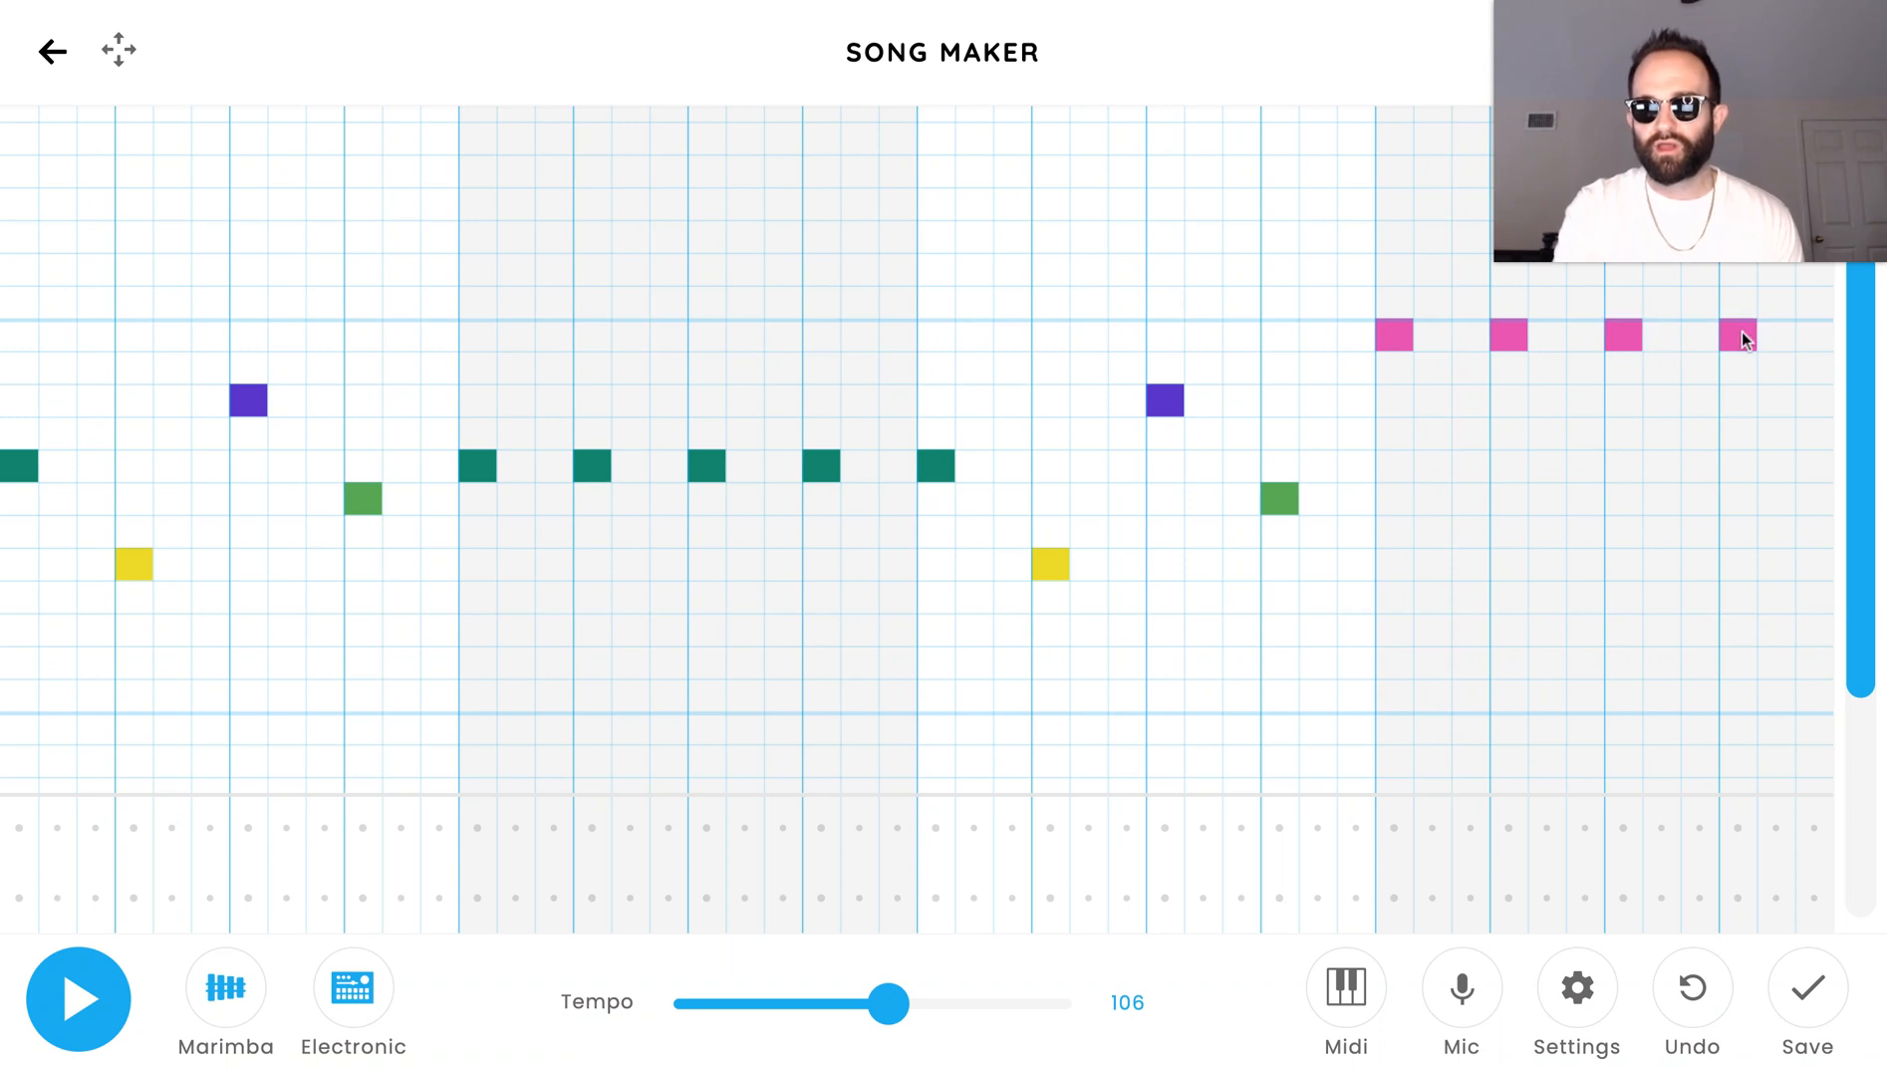
left_click(78, 998)
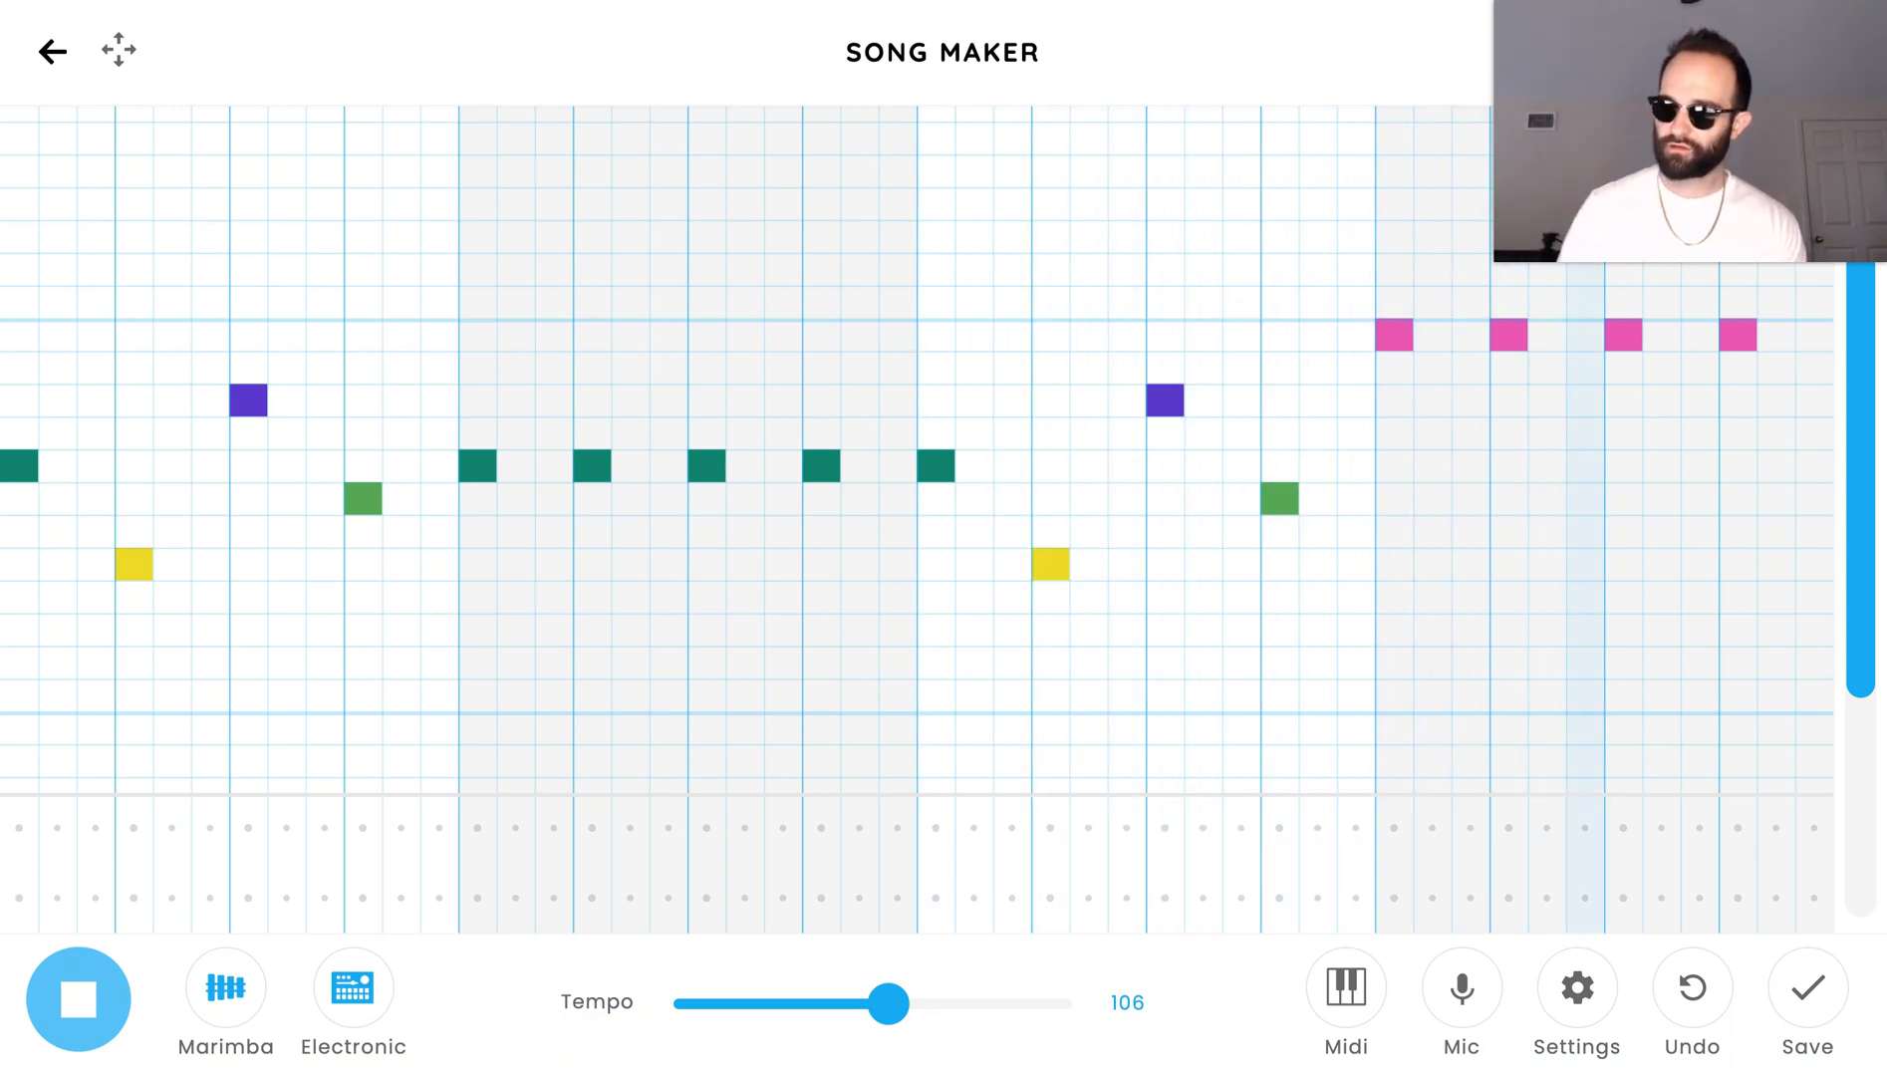
left_click(79, 999)
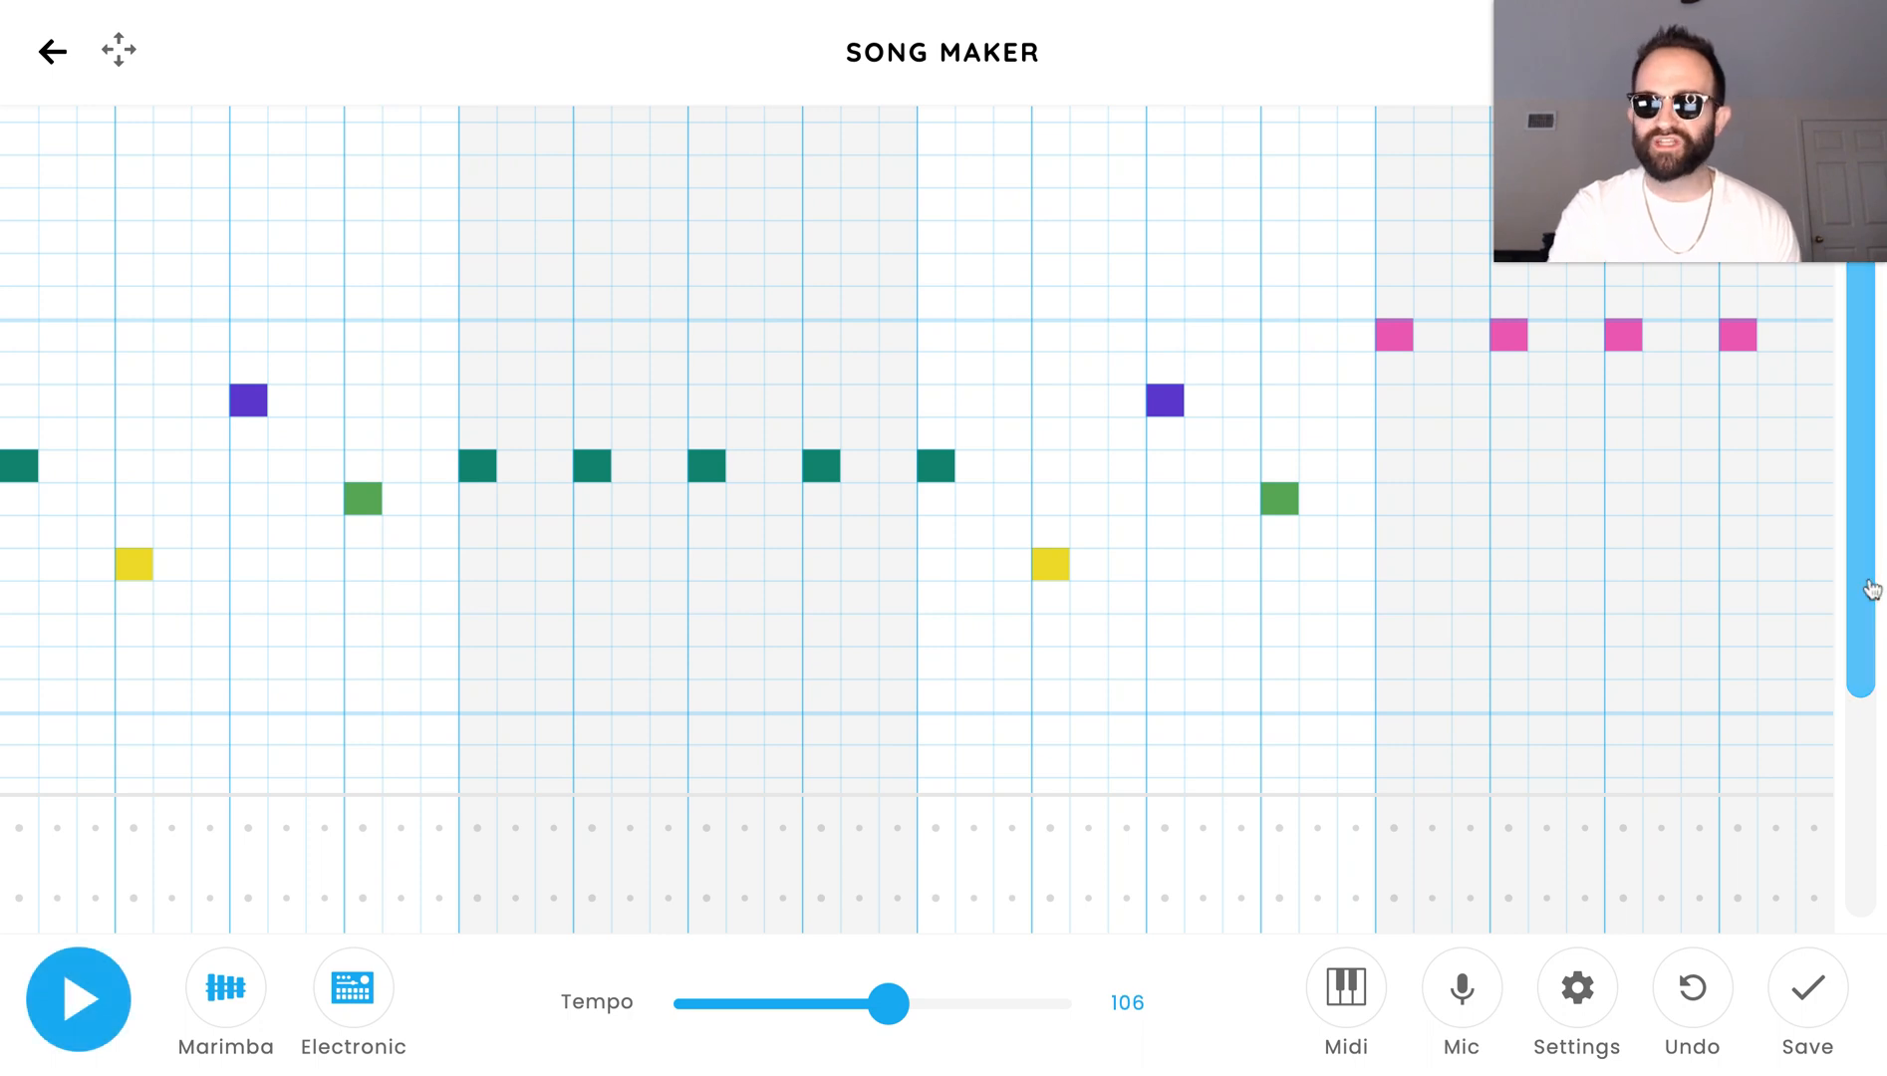
Step: Double the melody notes of bars one and two one octave higher
left_click_drag(1871, 590, 1859, 378)
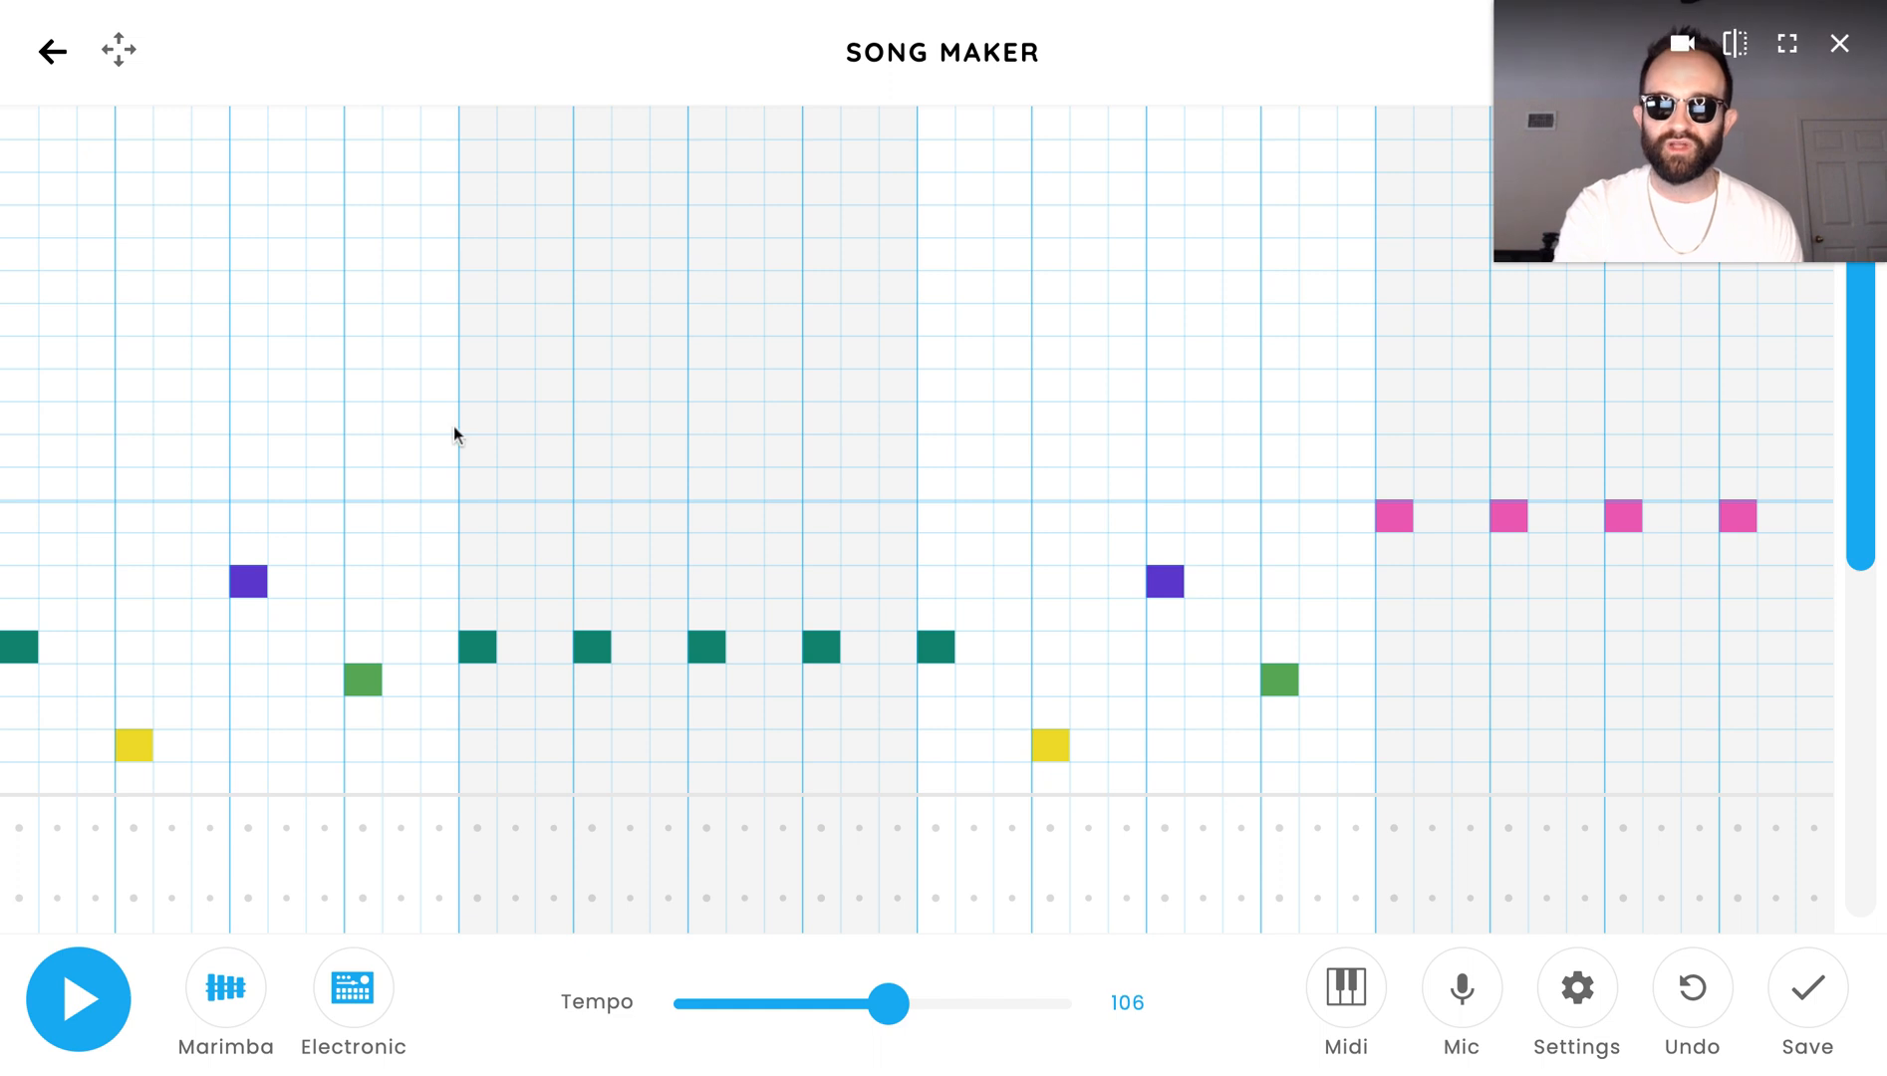
left_click(26, 268)
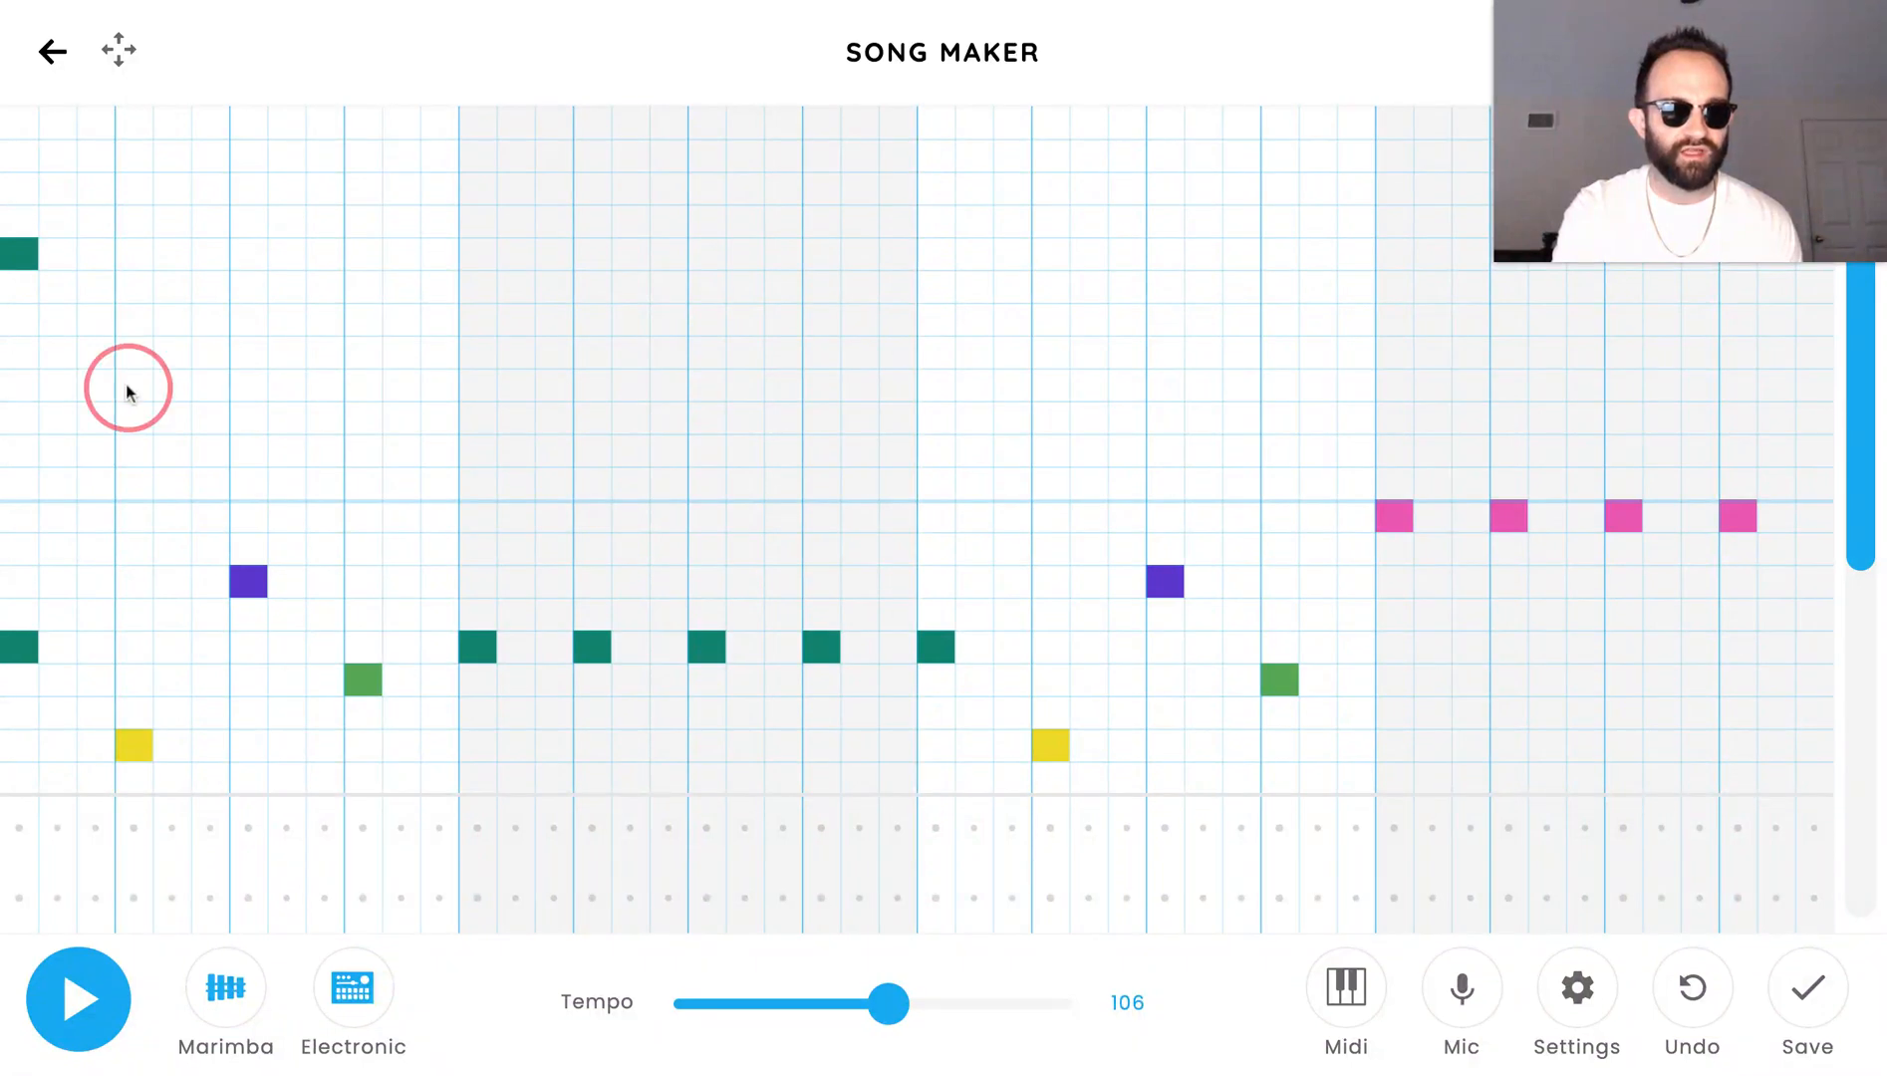
left_click(246, 189)
left_click(363, 286)
left_click(477, 253)
left_click(591, 253)
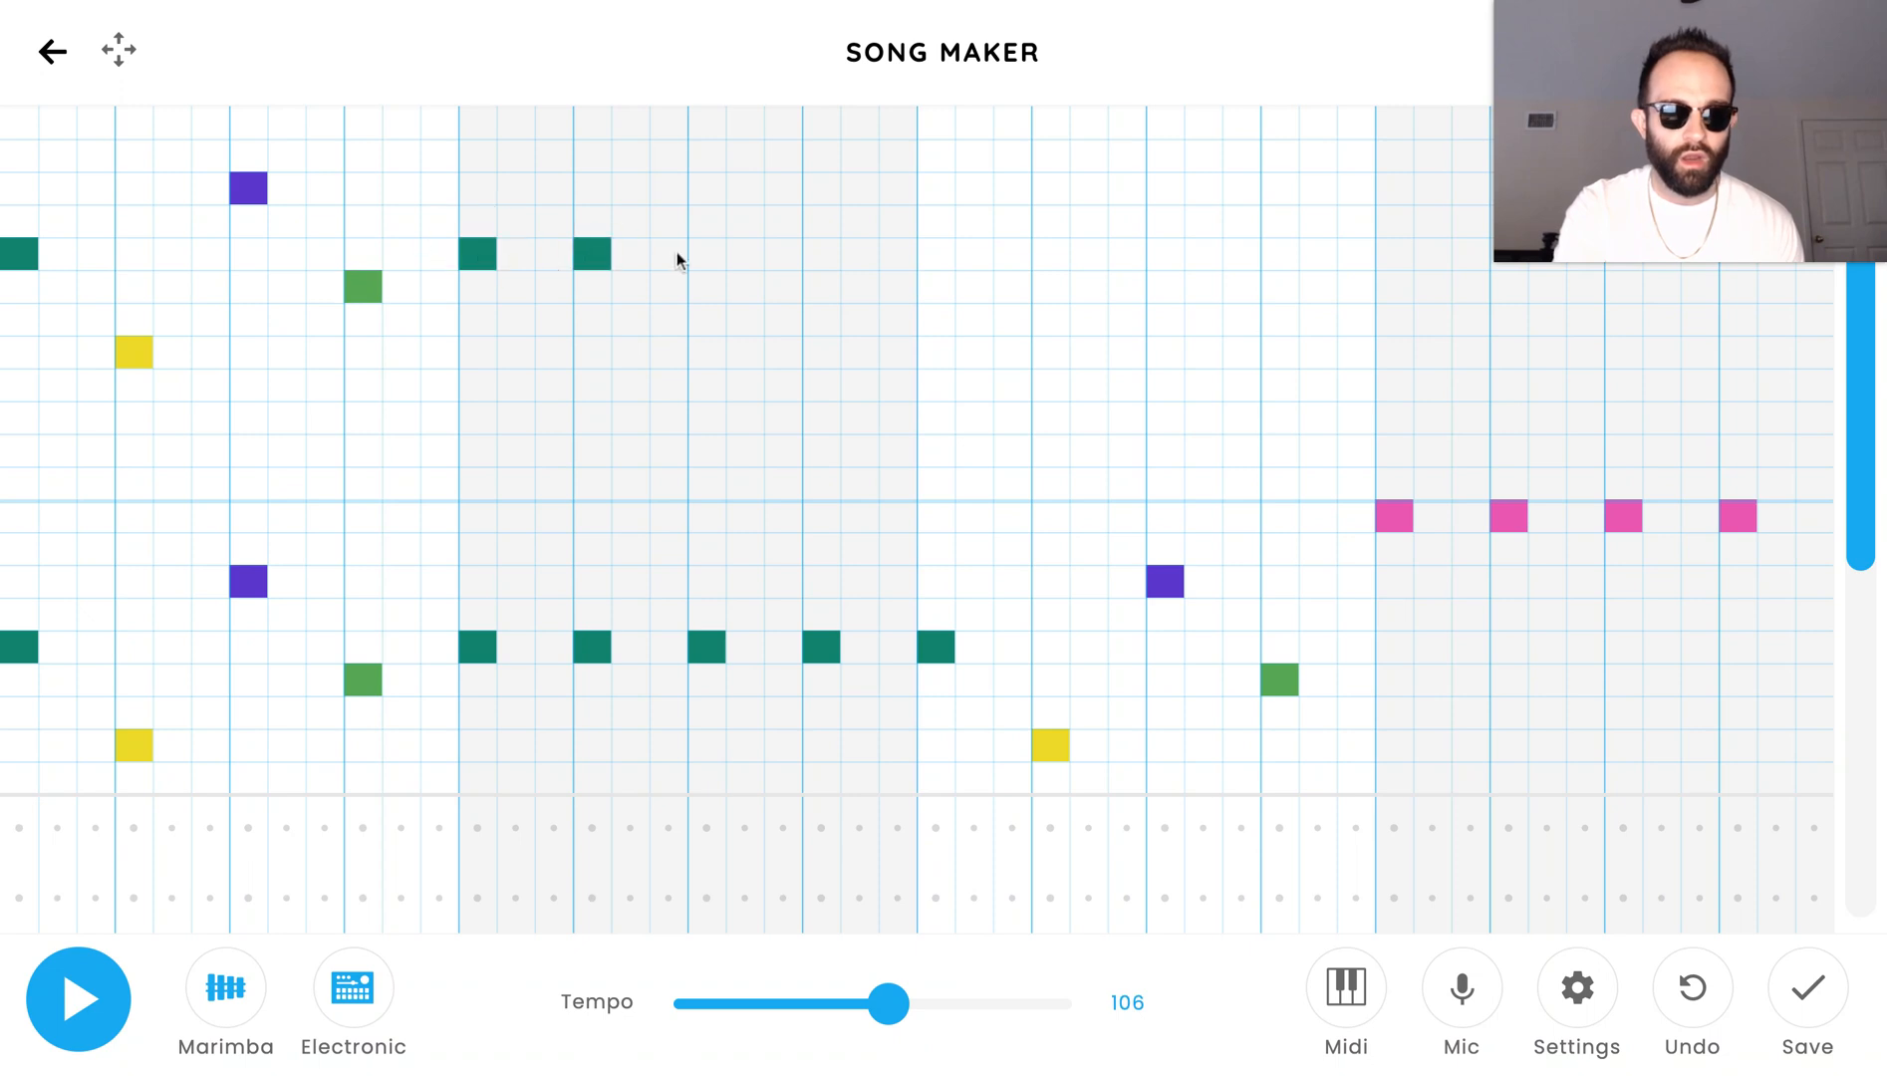
left_click(676, 256)
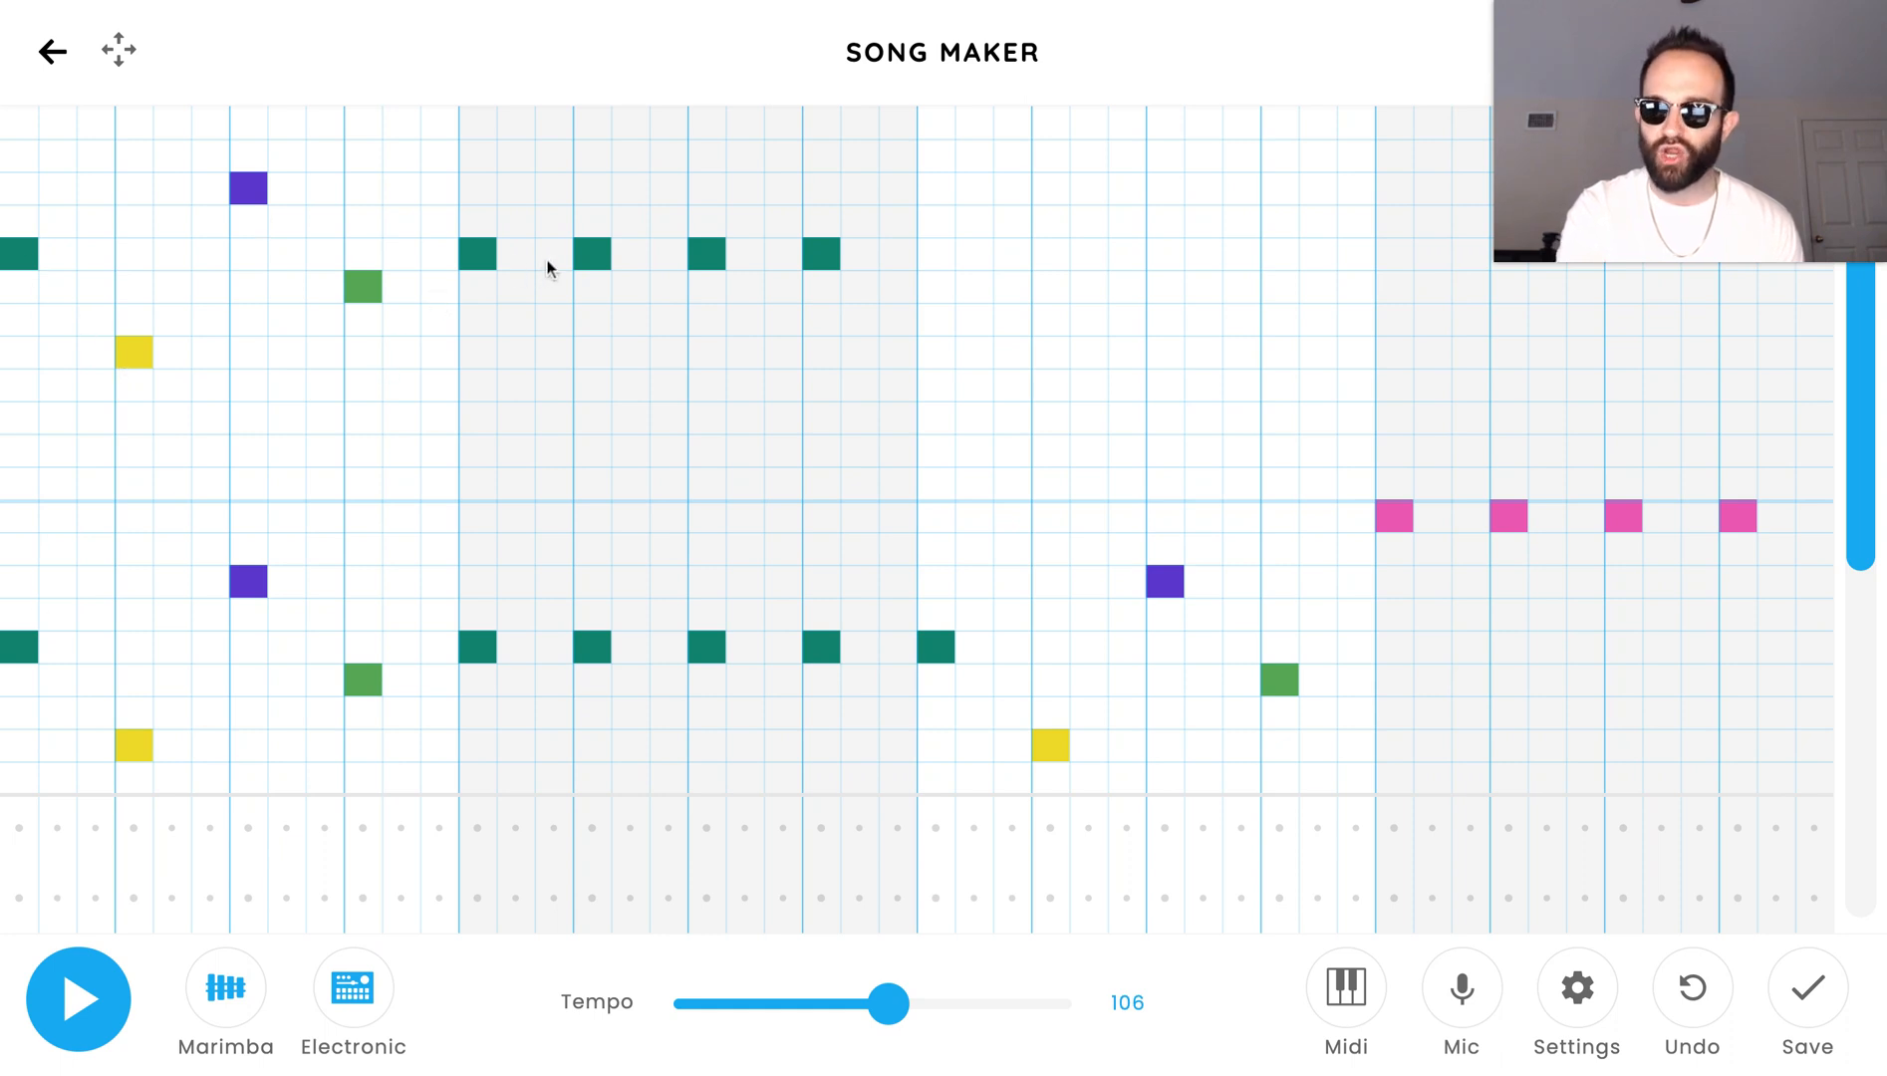
Step: Double bar three's teal, yellow, purple and green notes one octave higher
left_click(941, 251)
left_click(1048, 350)
left_click(1161, 187)
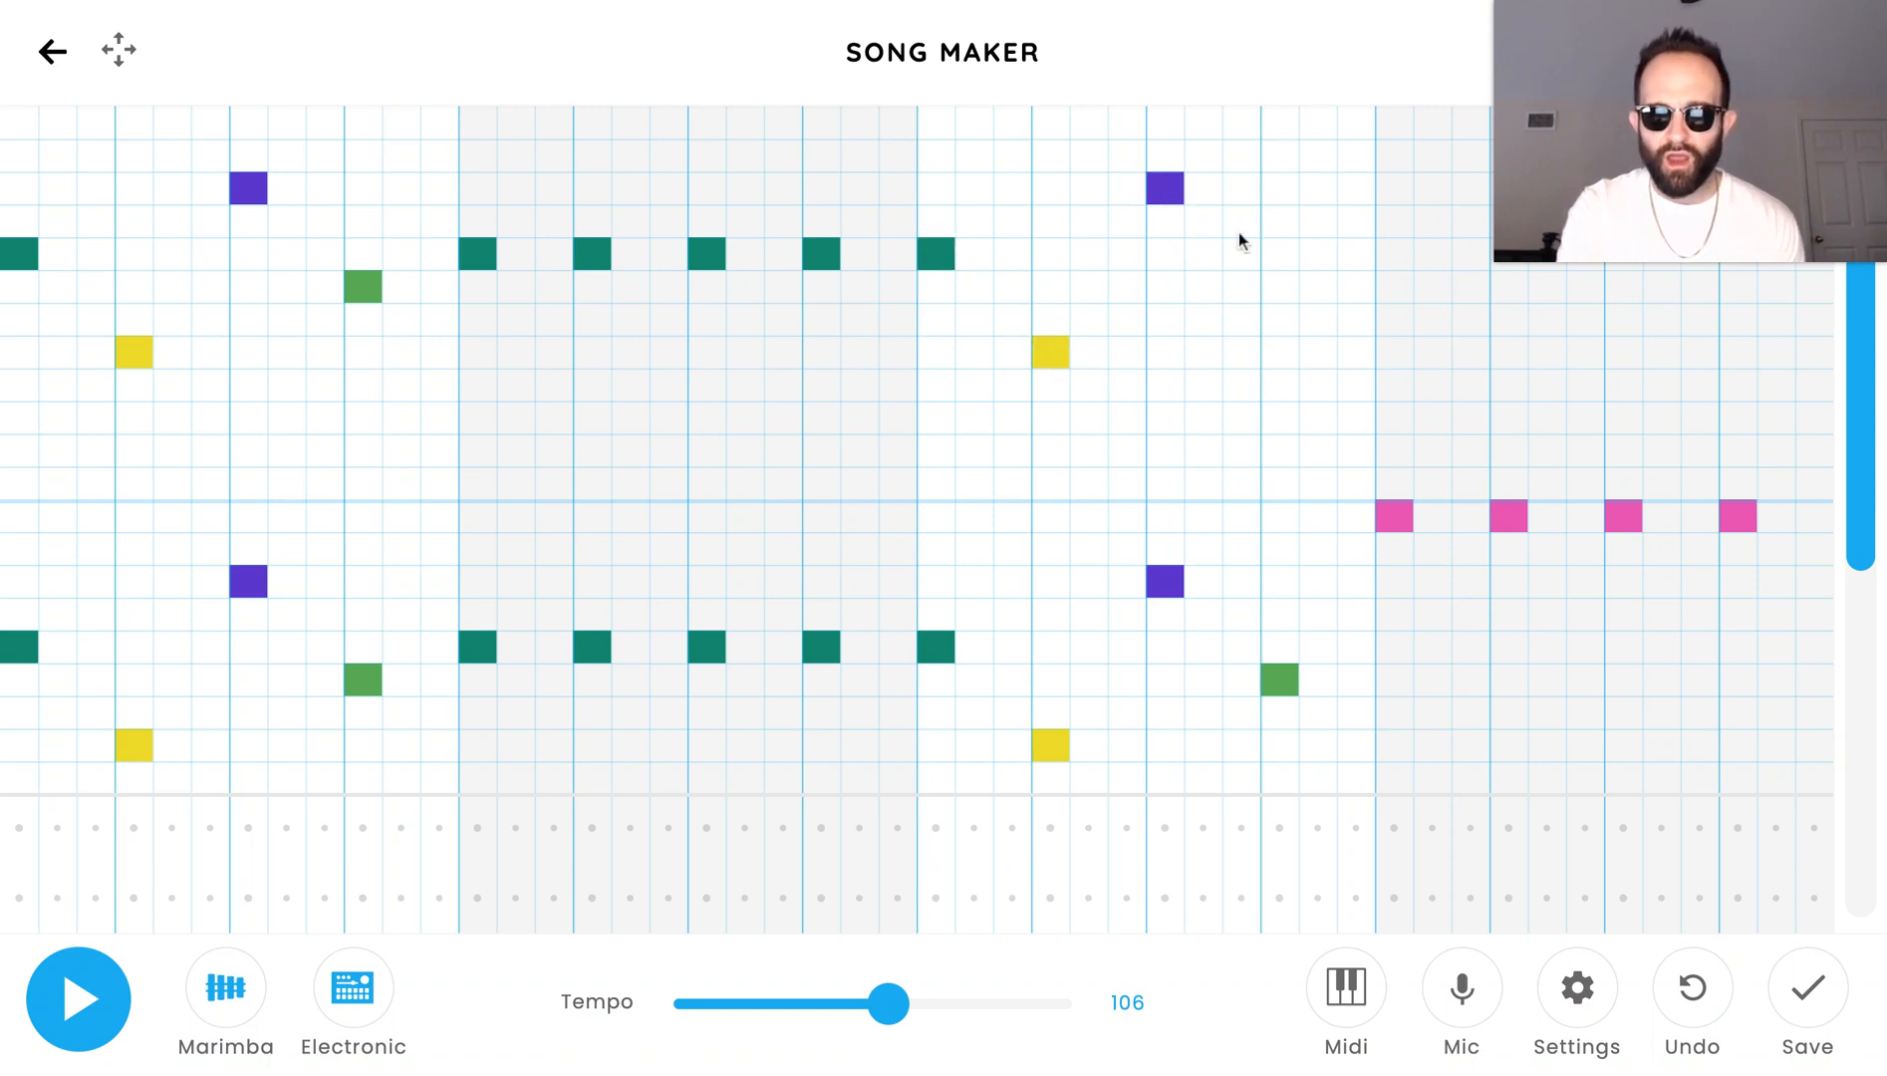
left_click(1284, 290)
Step: Double bar four's pink notes one octave higher on all four beats and play back the doubled melody
left_click(1399, 126)
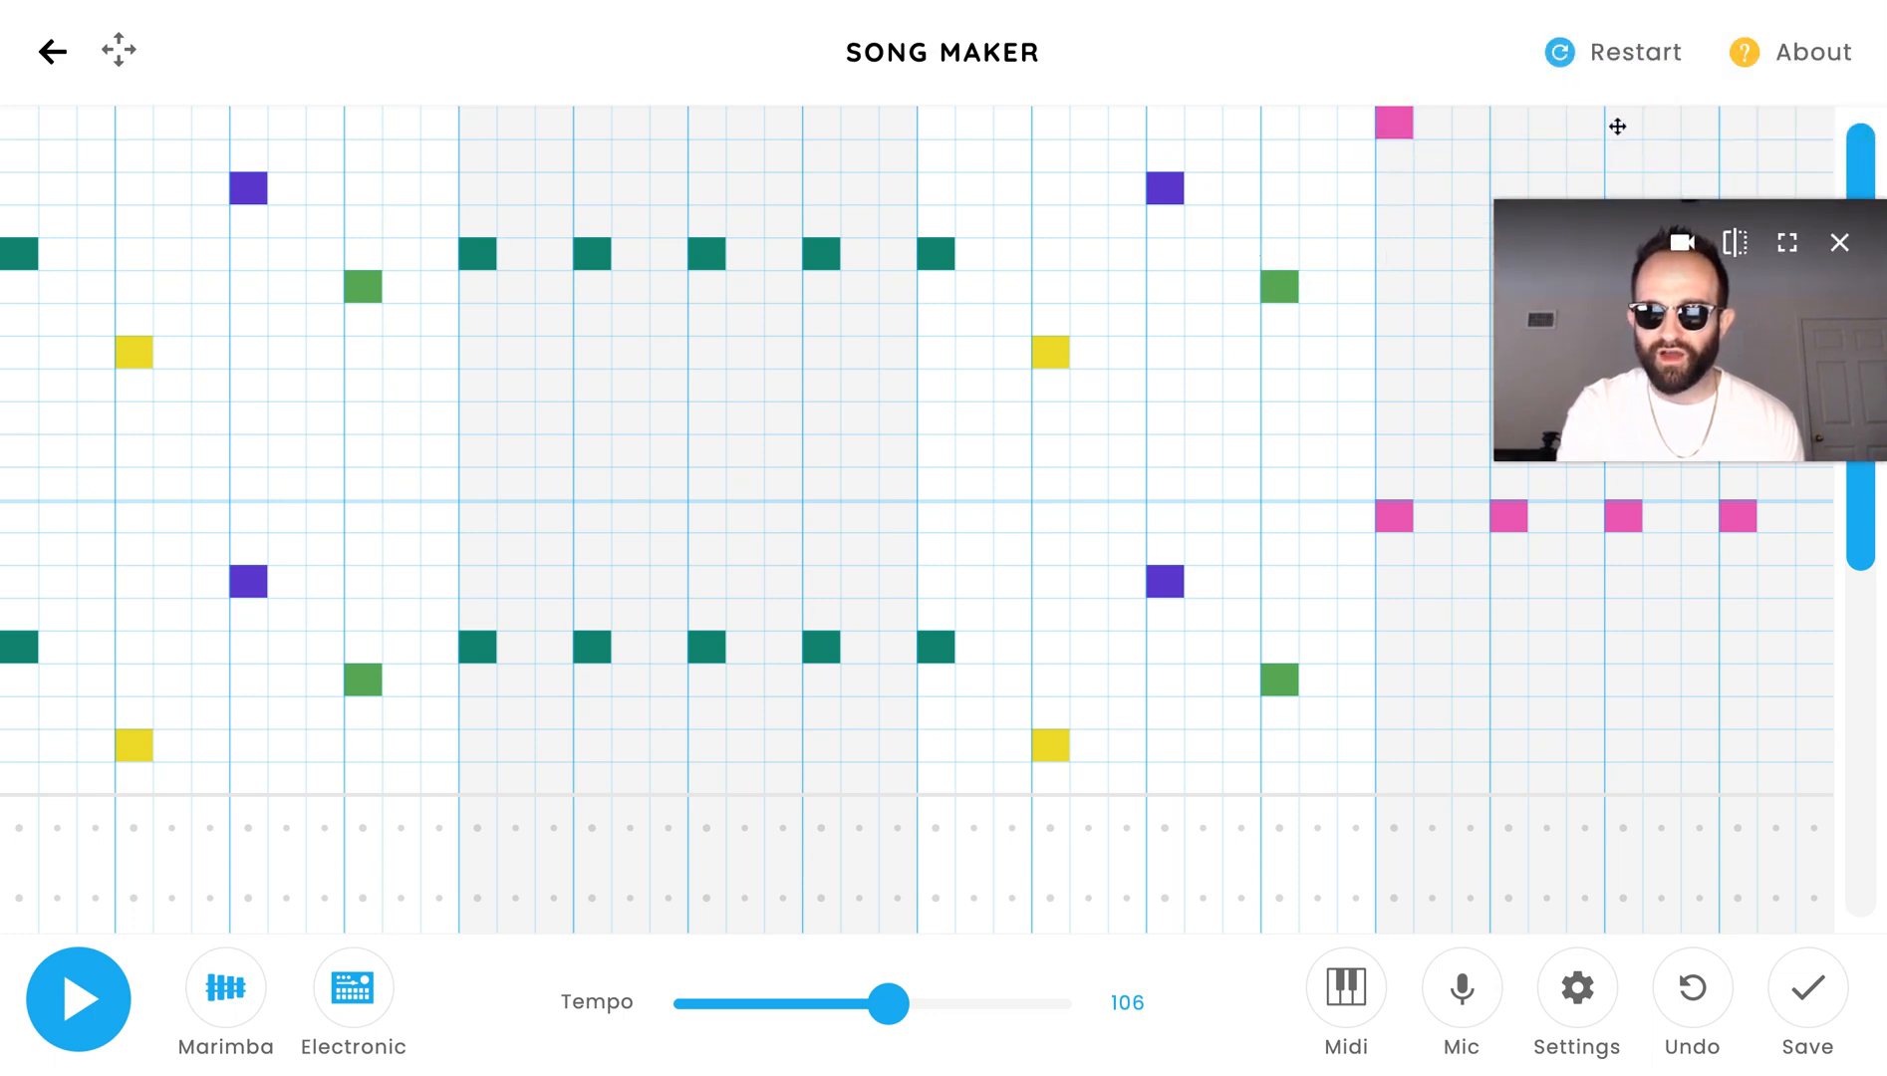
left_click(1510, 119)
left_click(1623, 120)
left_click(1738, 123)
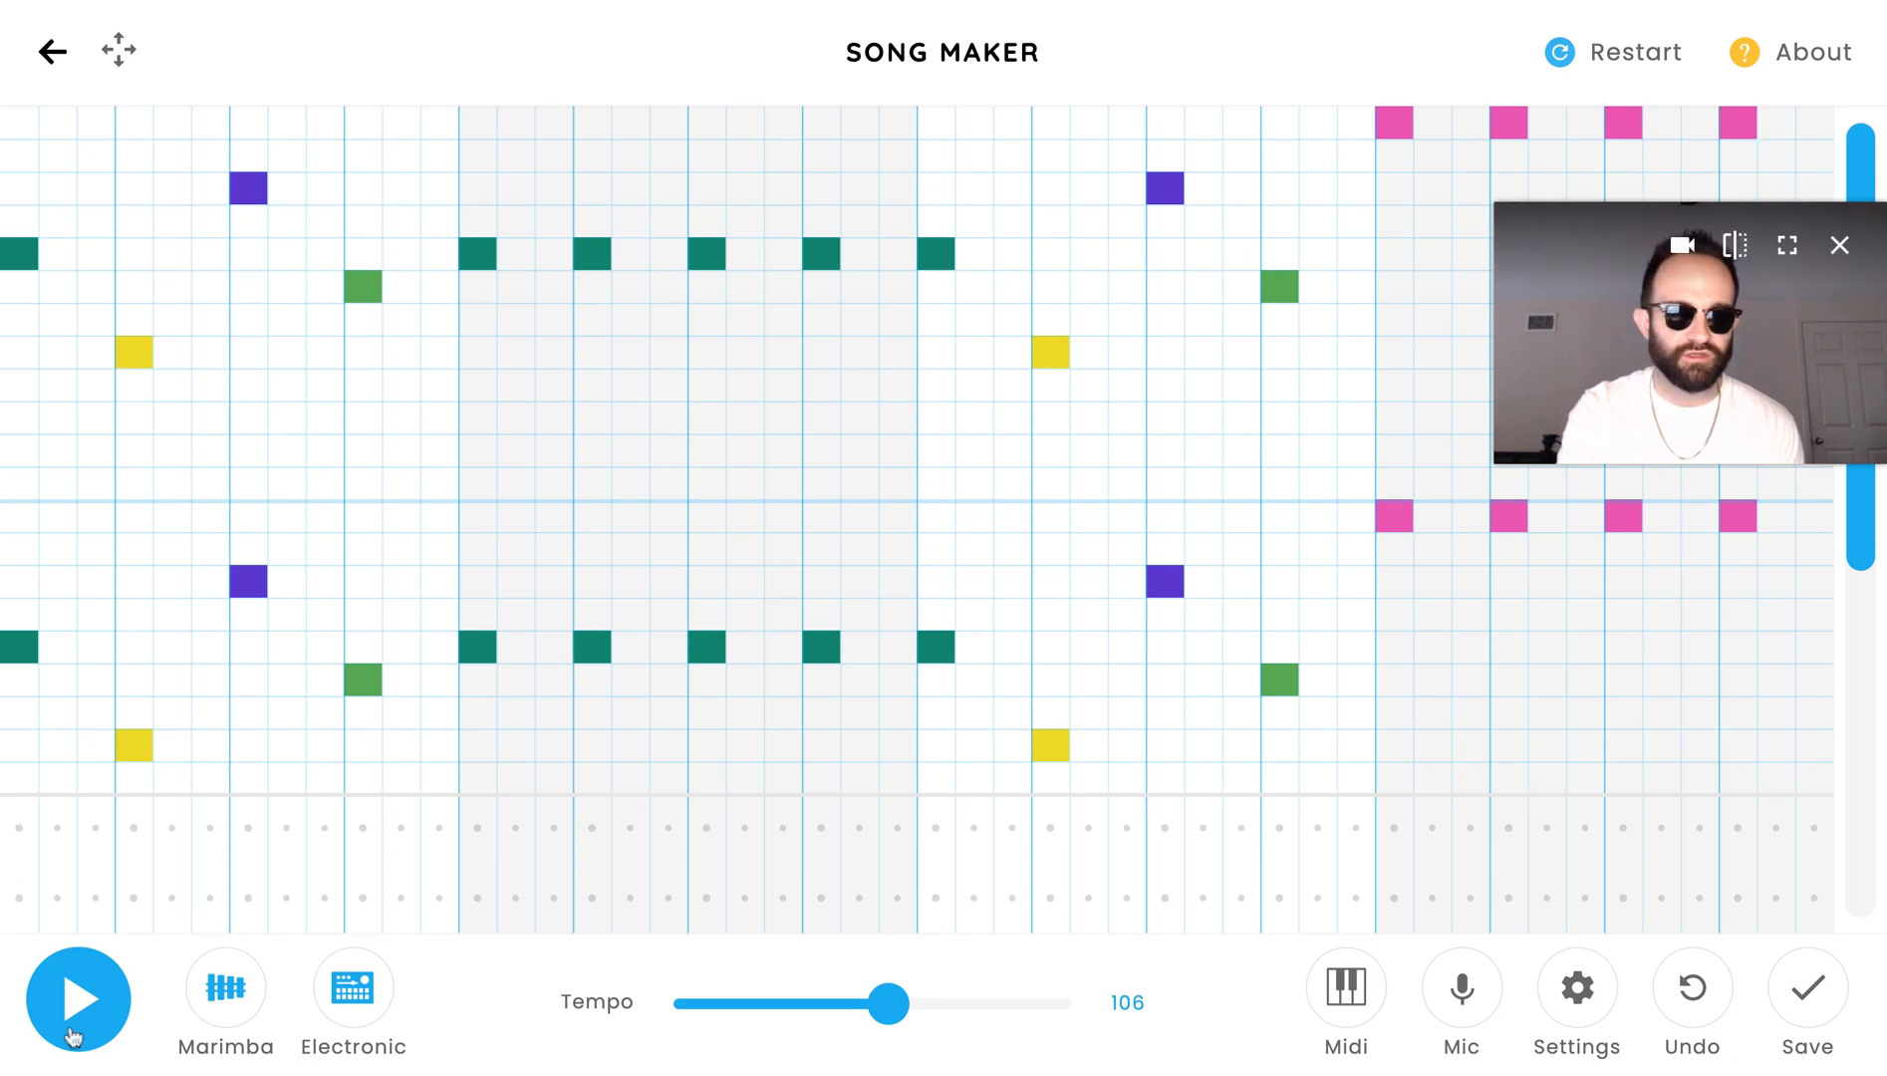
left_click(74, 1034)
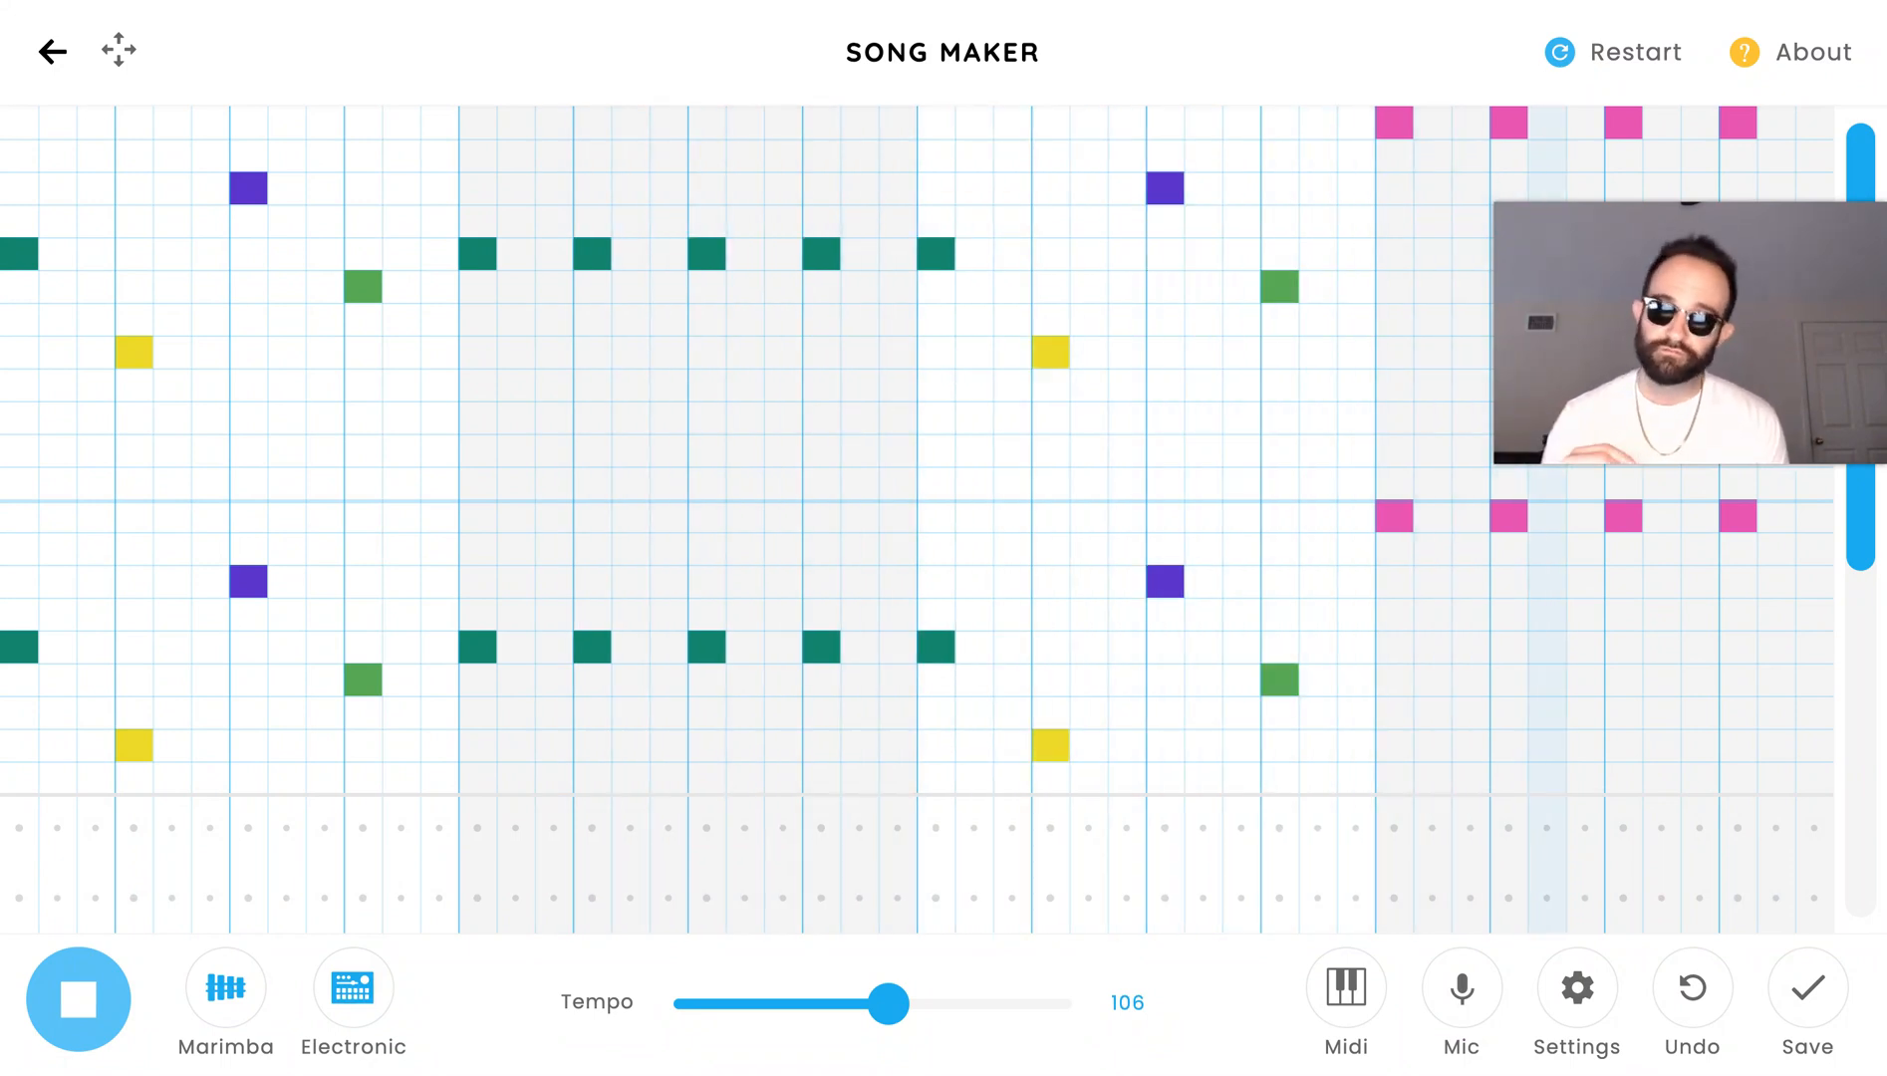
key("space")
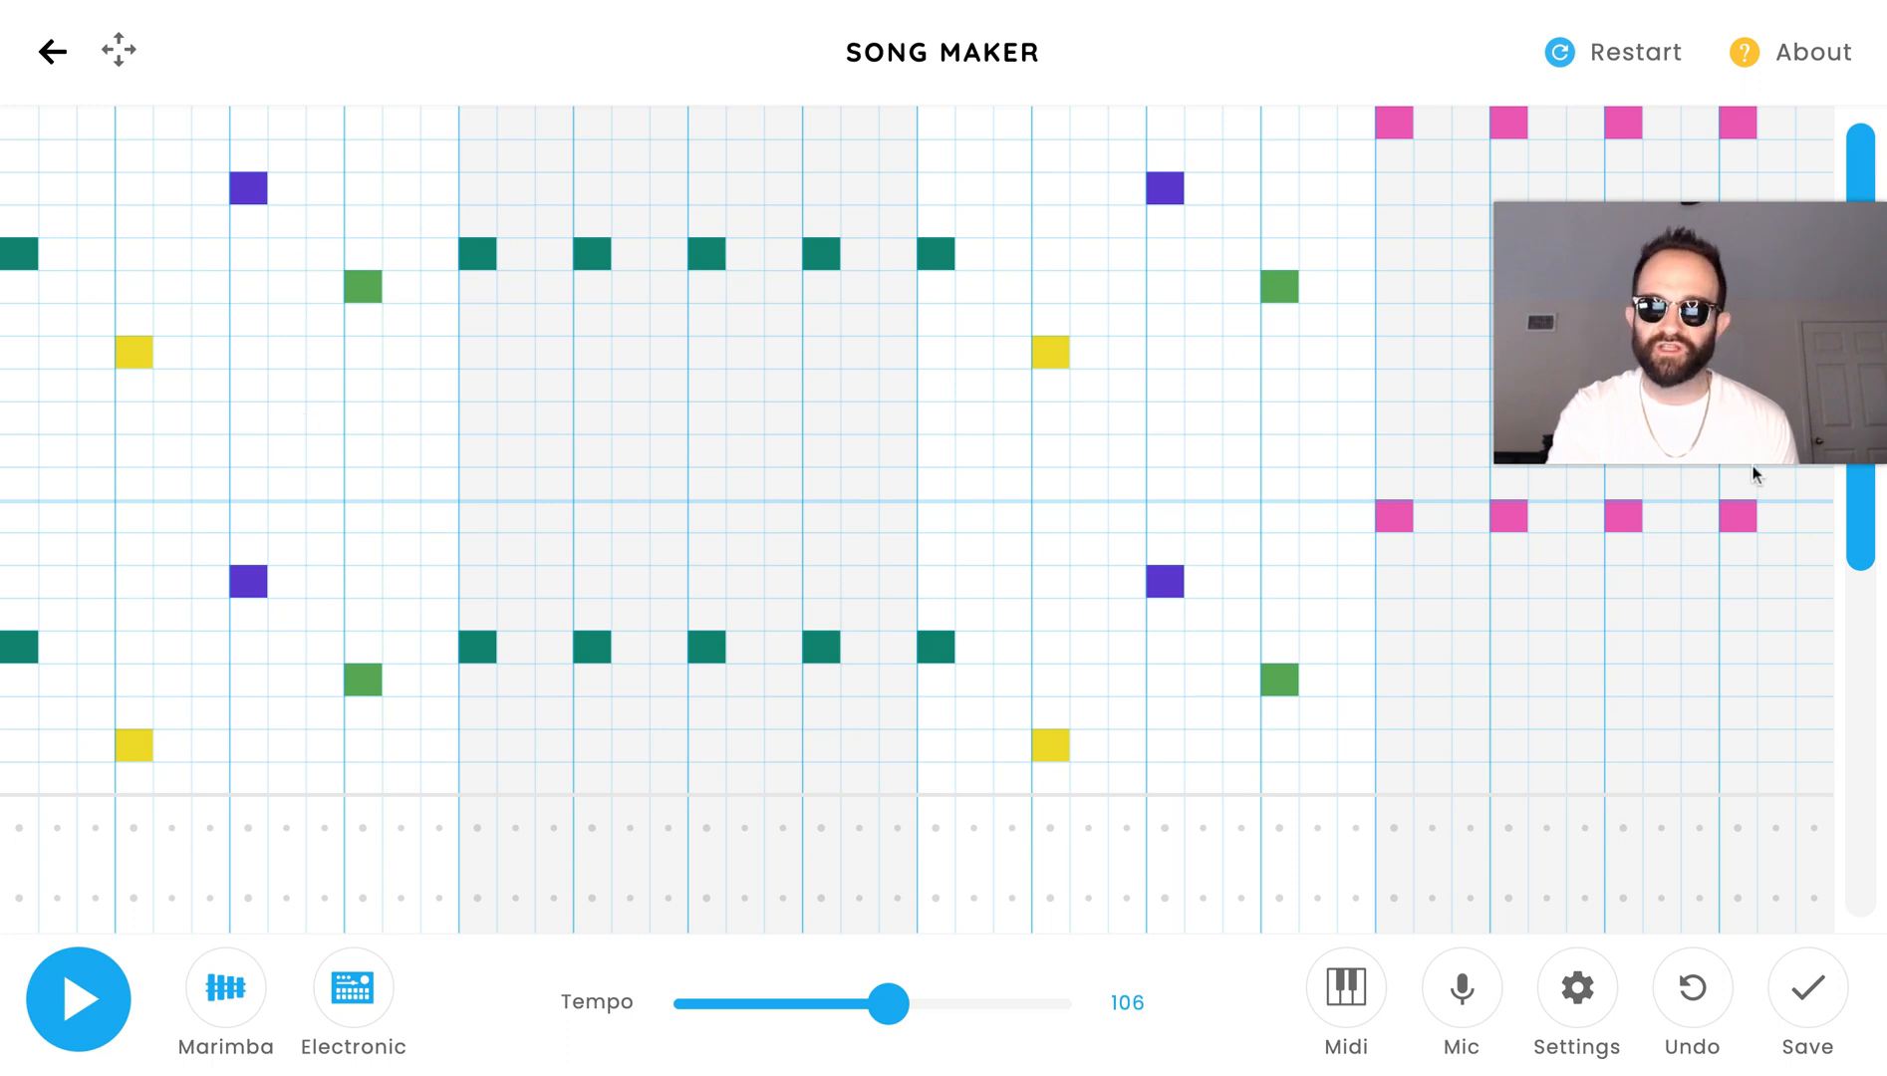
Step: Fill every beat of bar one with a pink note below the lowest octave line and a yellow note on its second and third subdivisions, then preview
mouse_move(1752, 466)
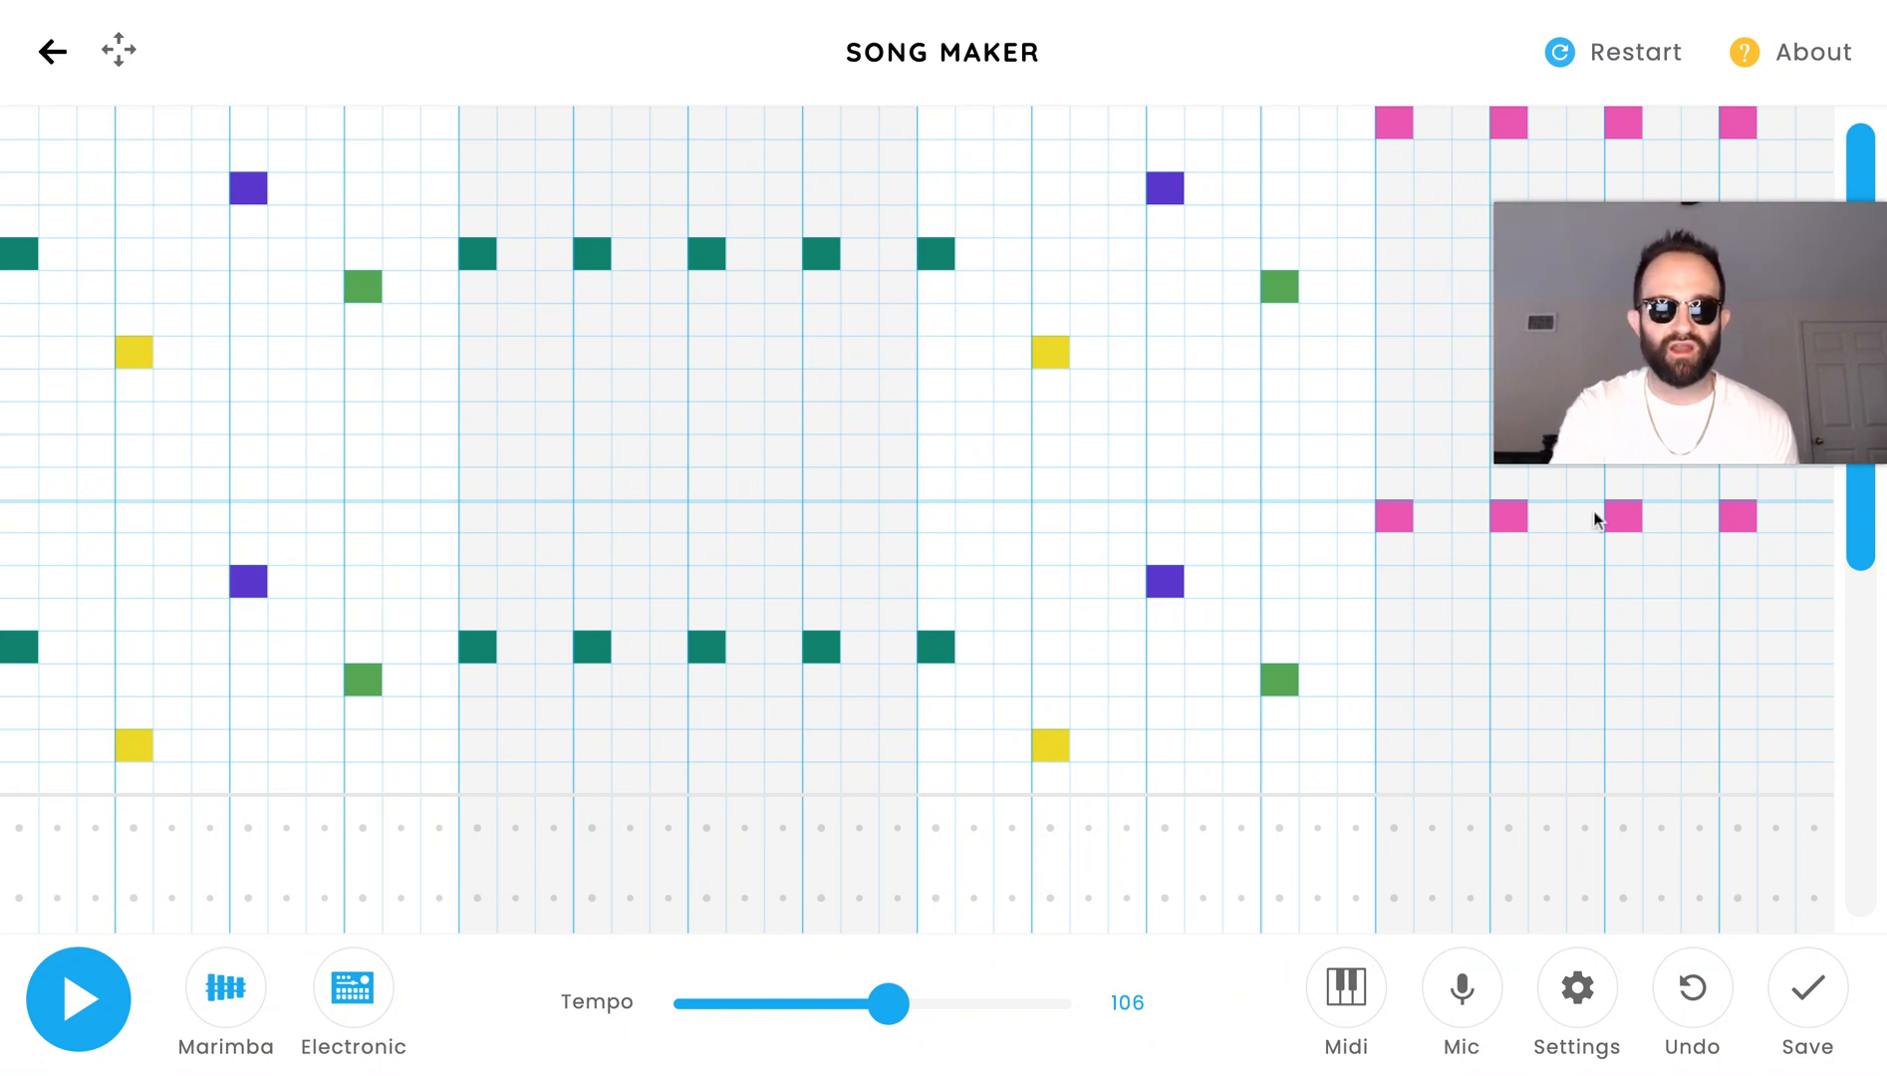
left_click_drag(1875, 510, 1871, 752)
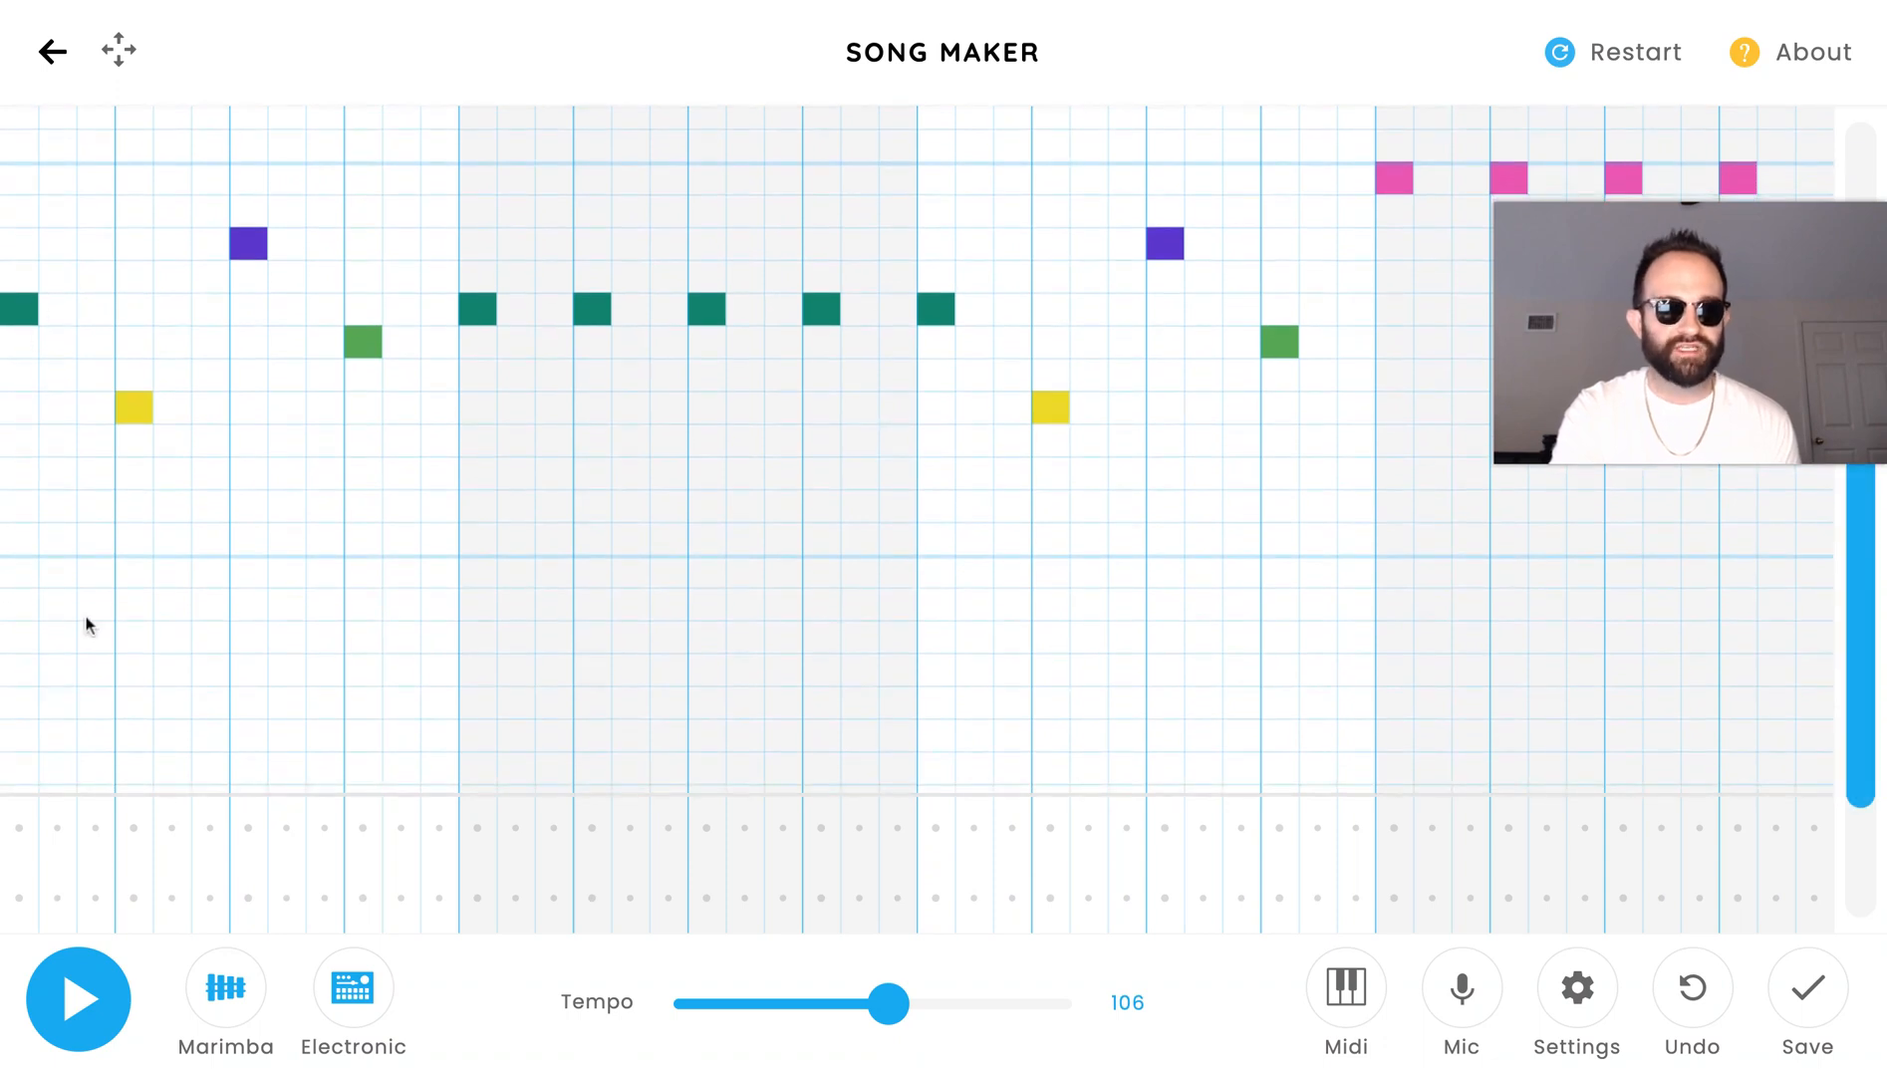
left_click(64, 576)
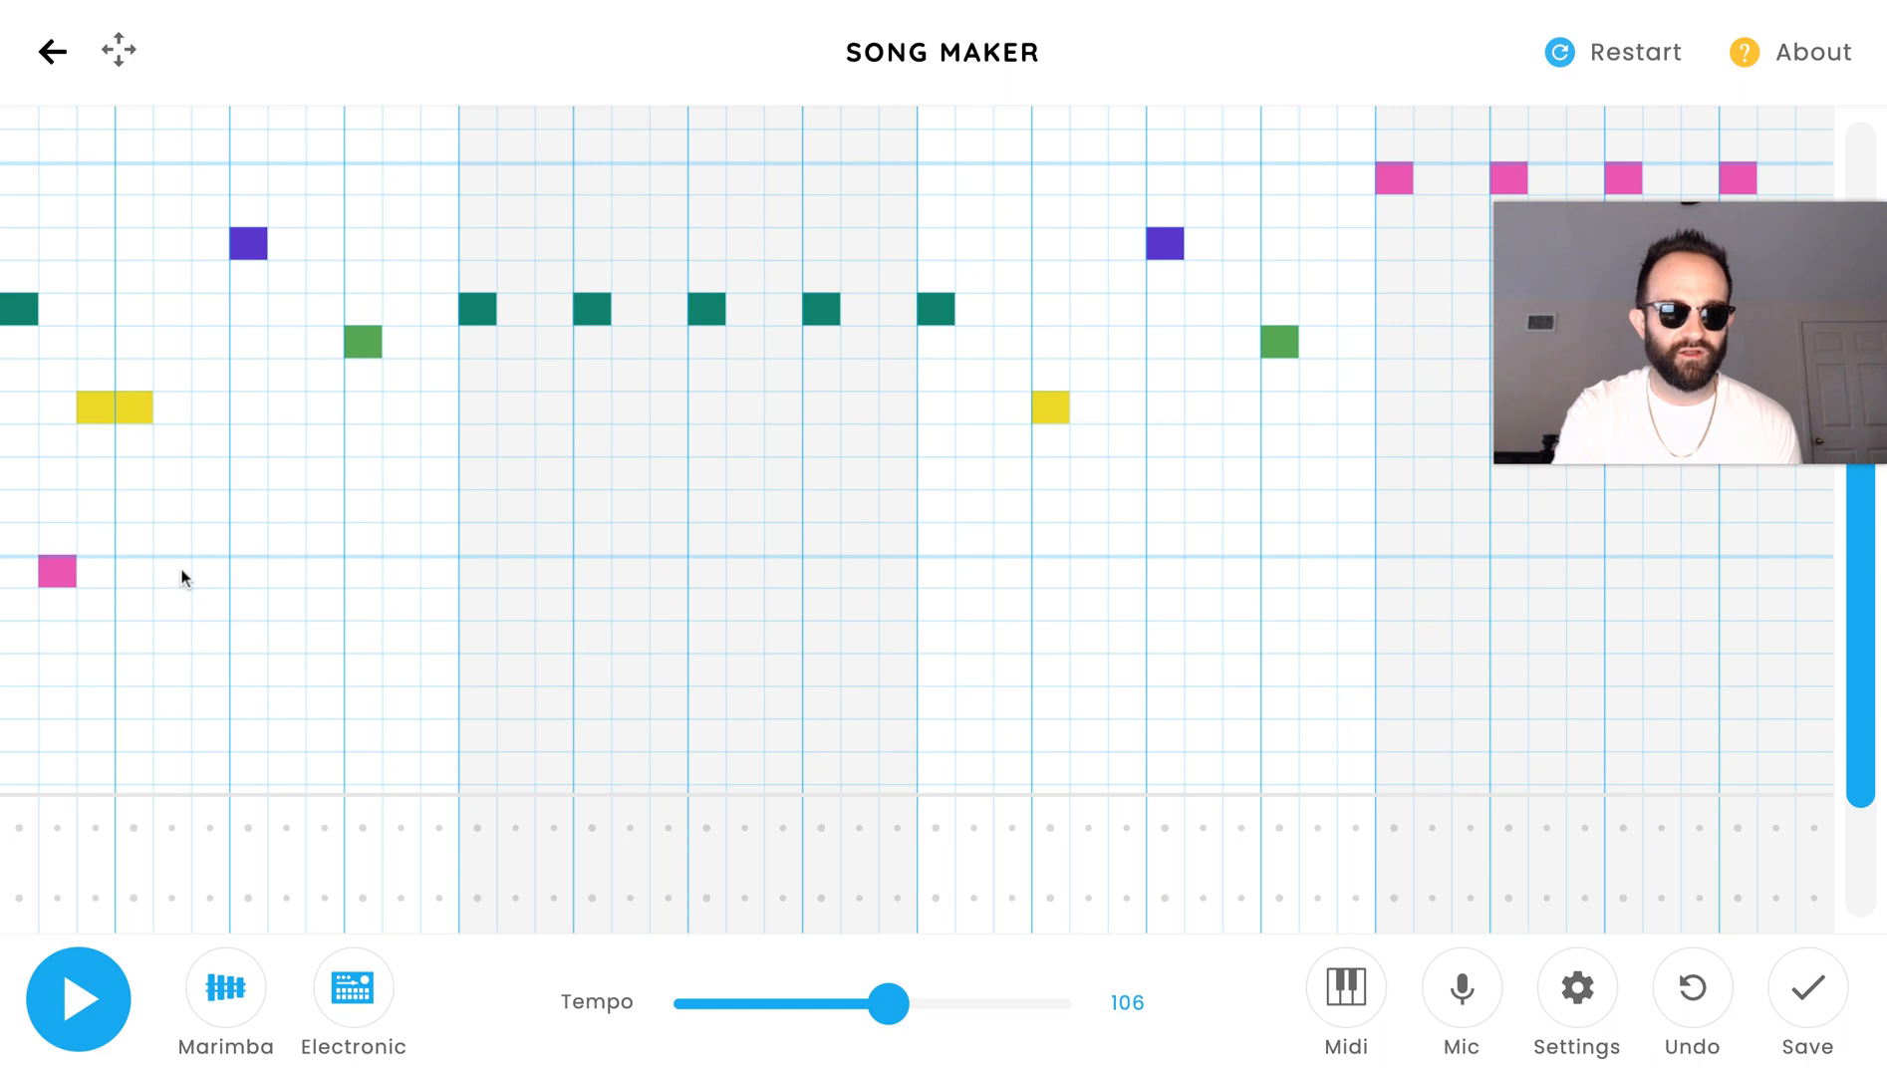
left_click(218, 418)
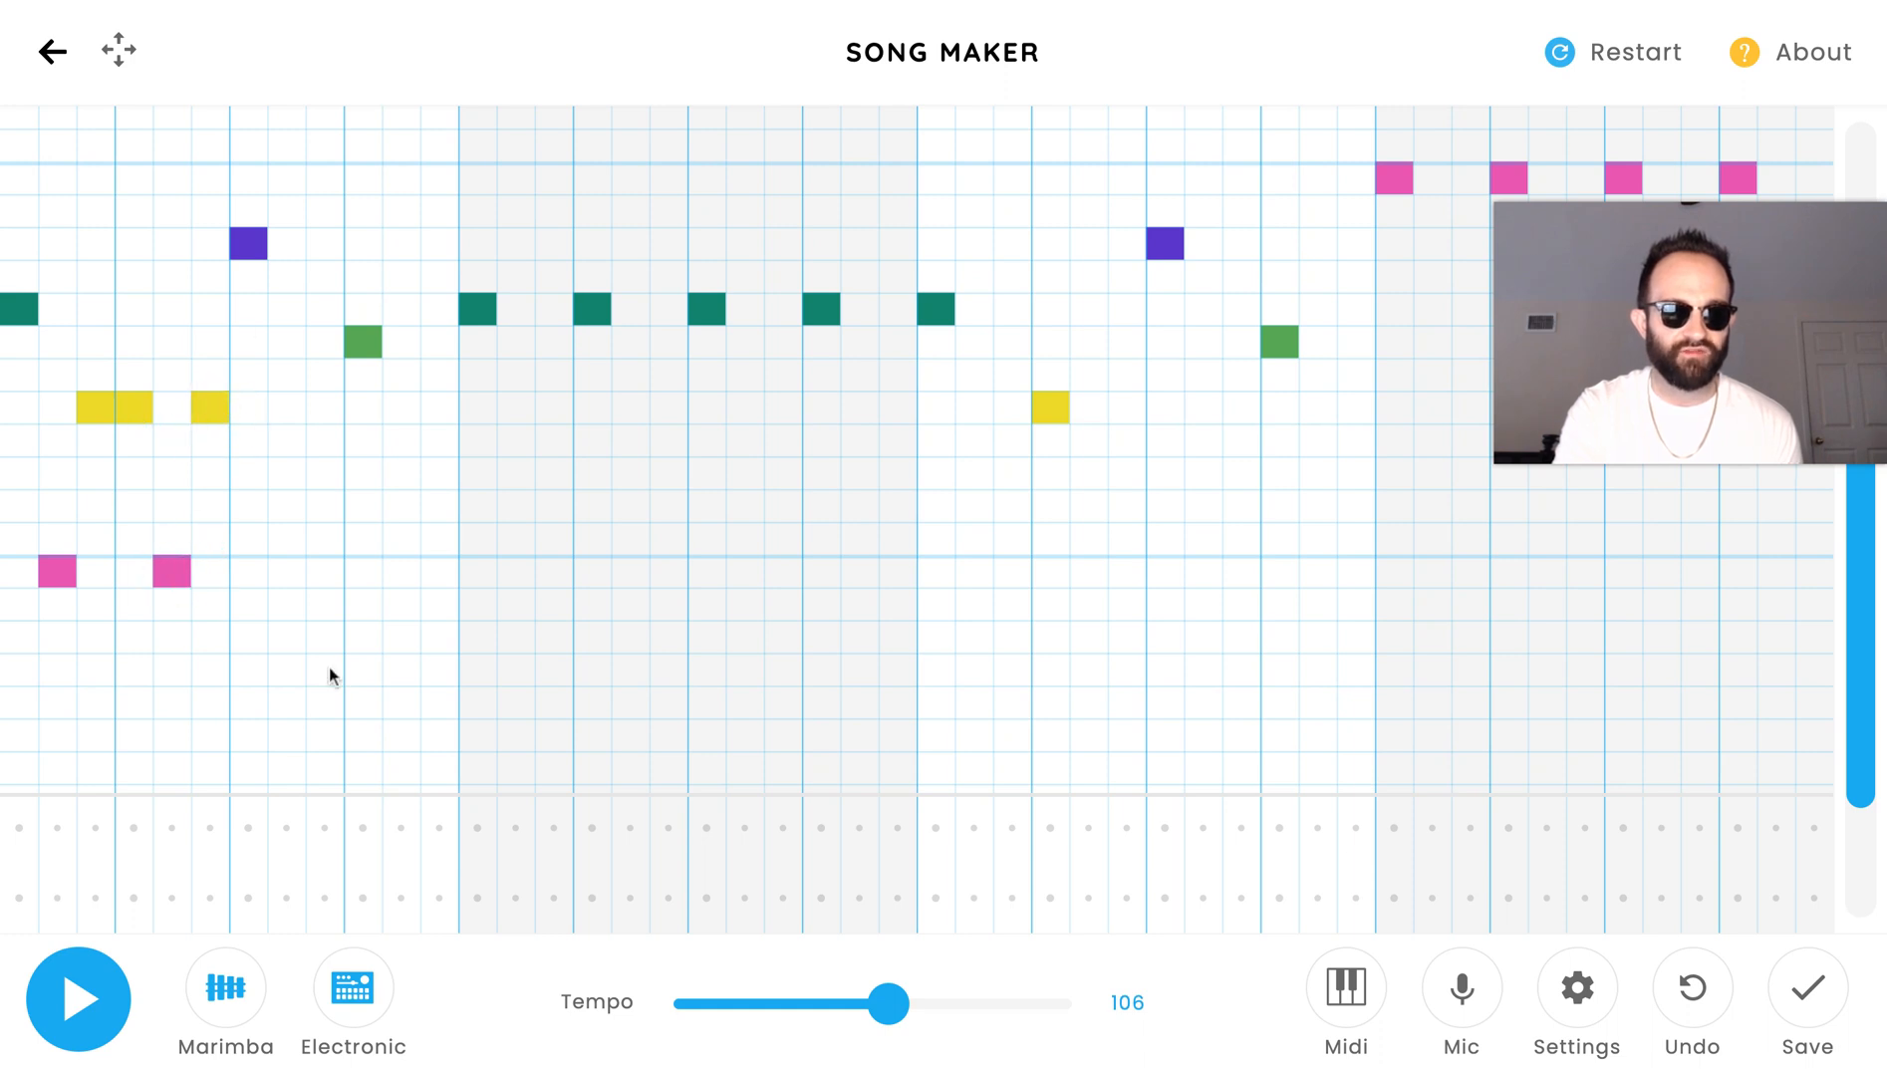
left_click(283, 583)
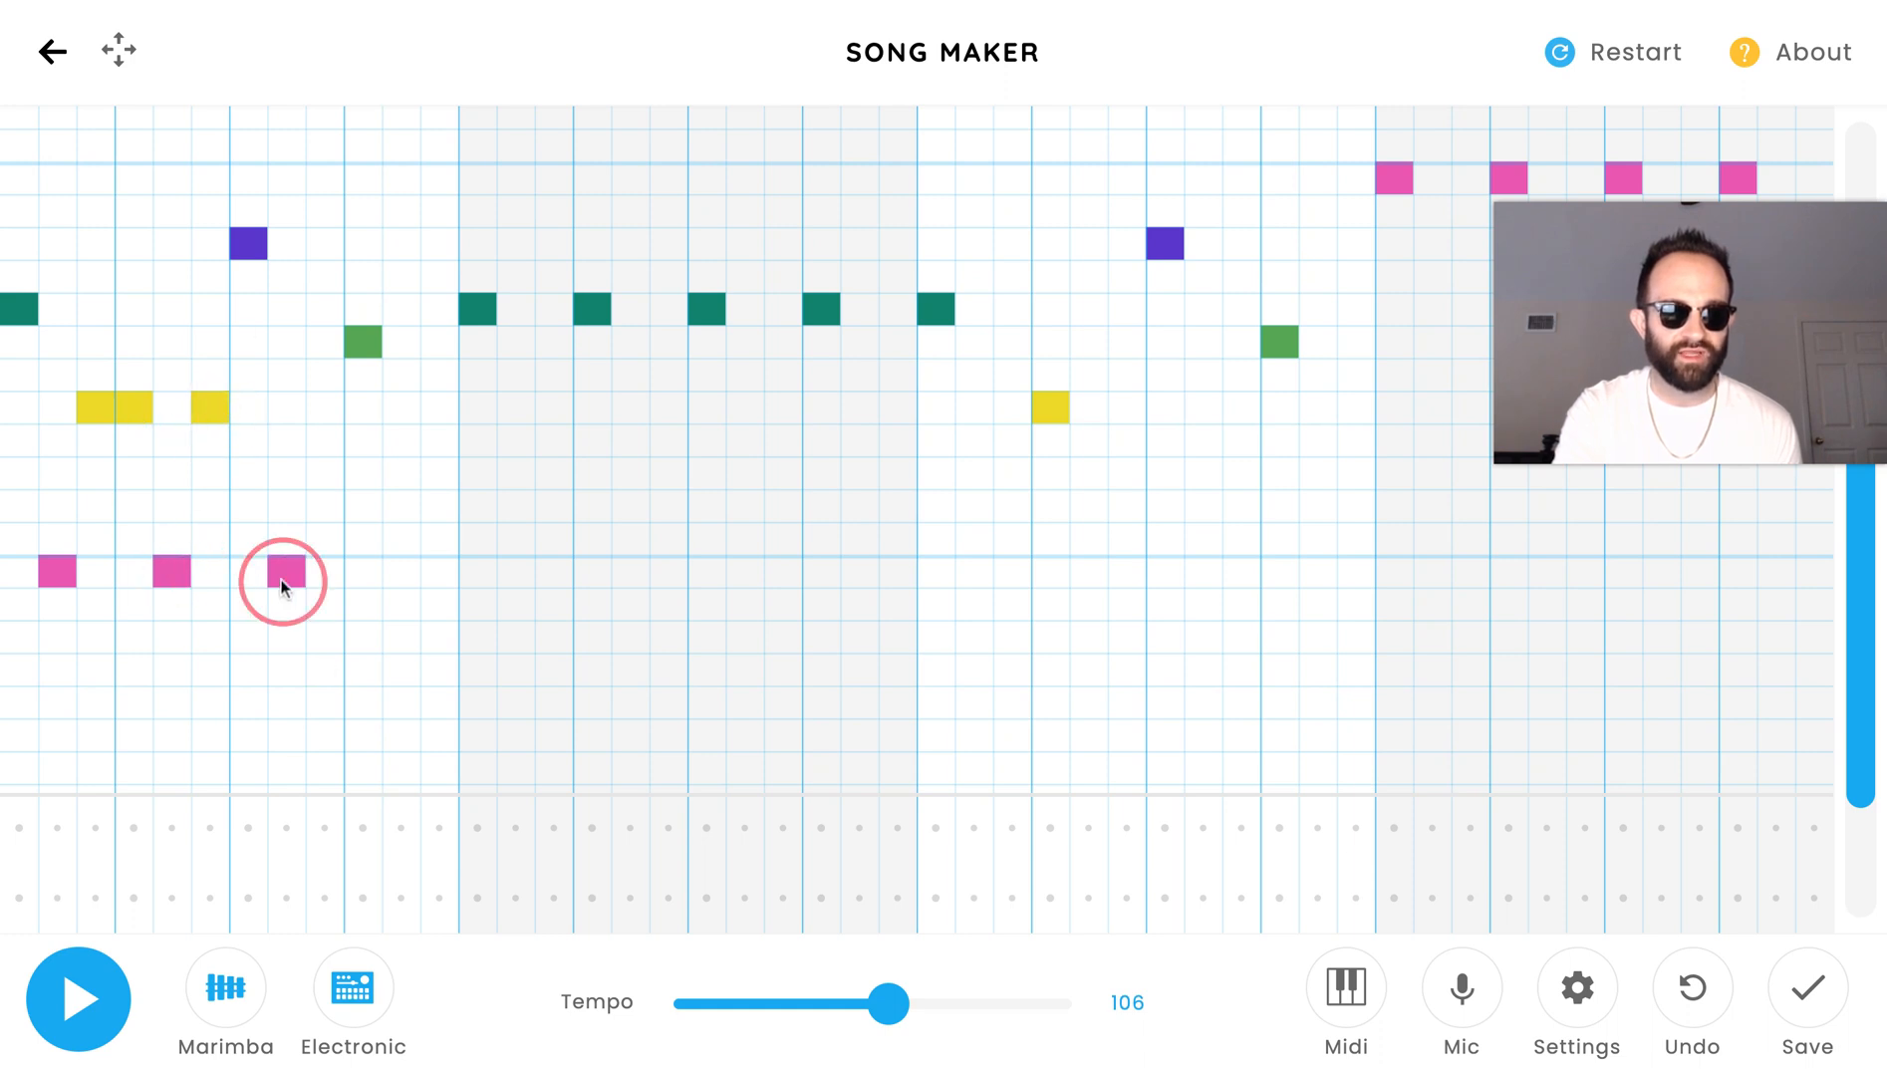
left_click(389, 579)
left_click(441, 399)
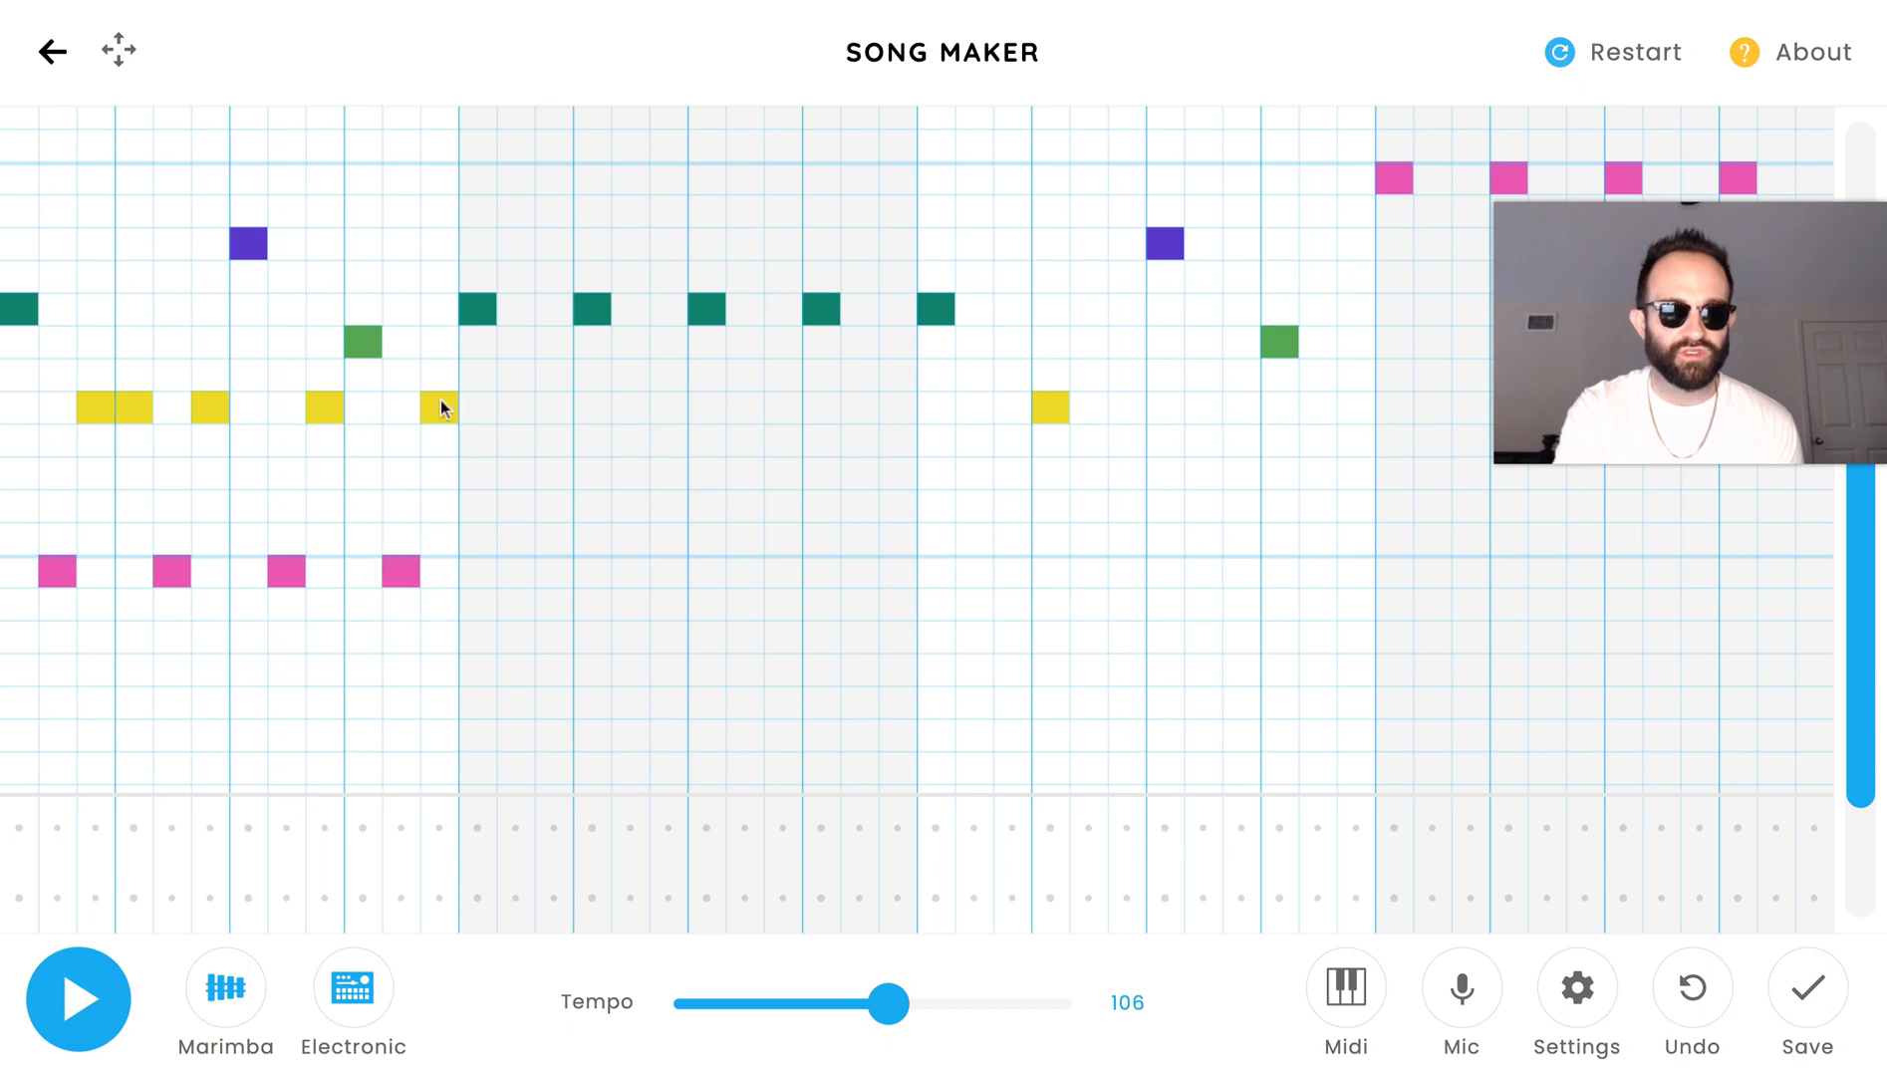
left_click(57, 1032)
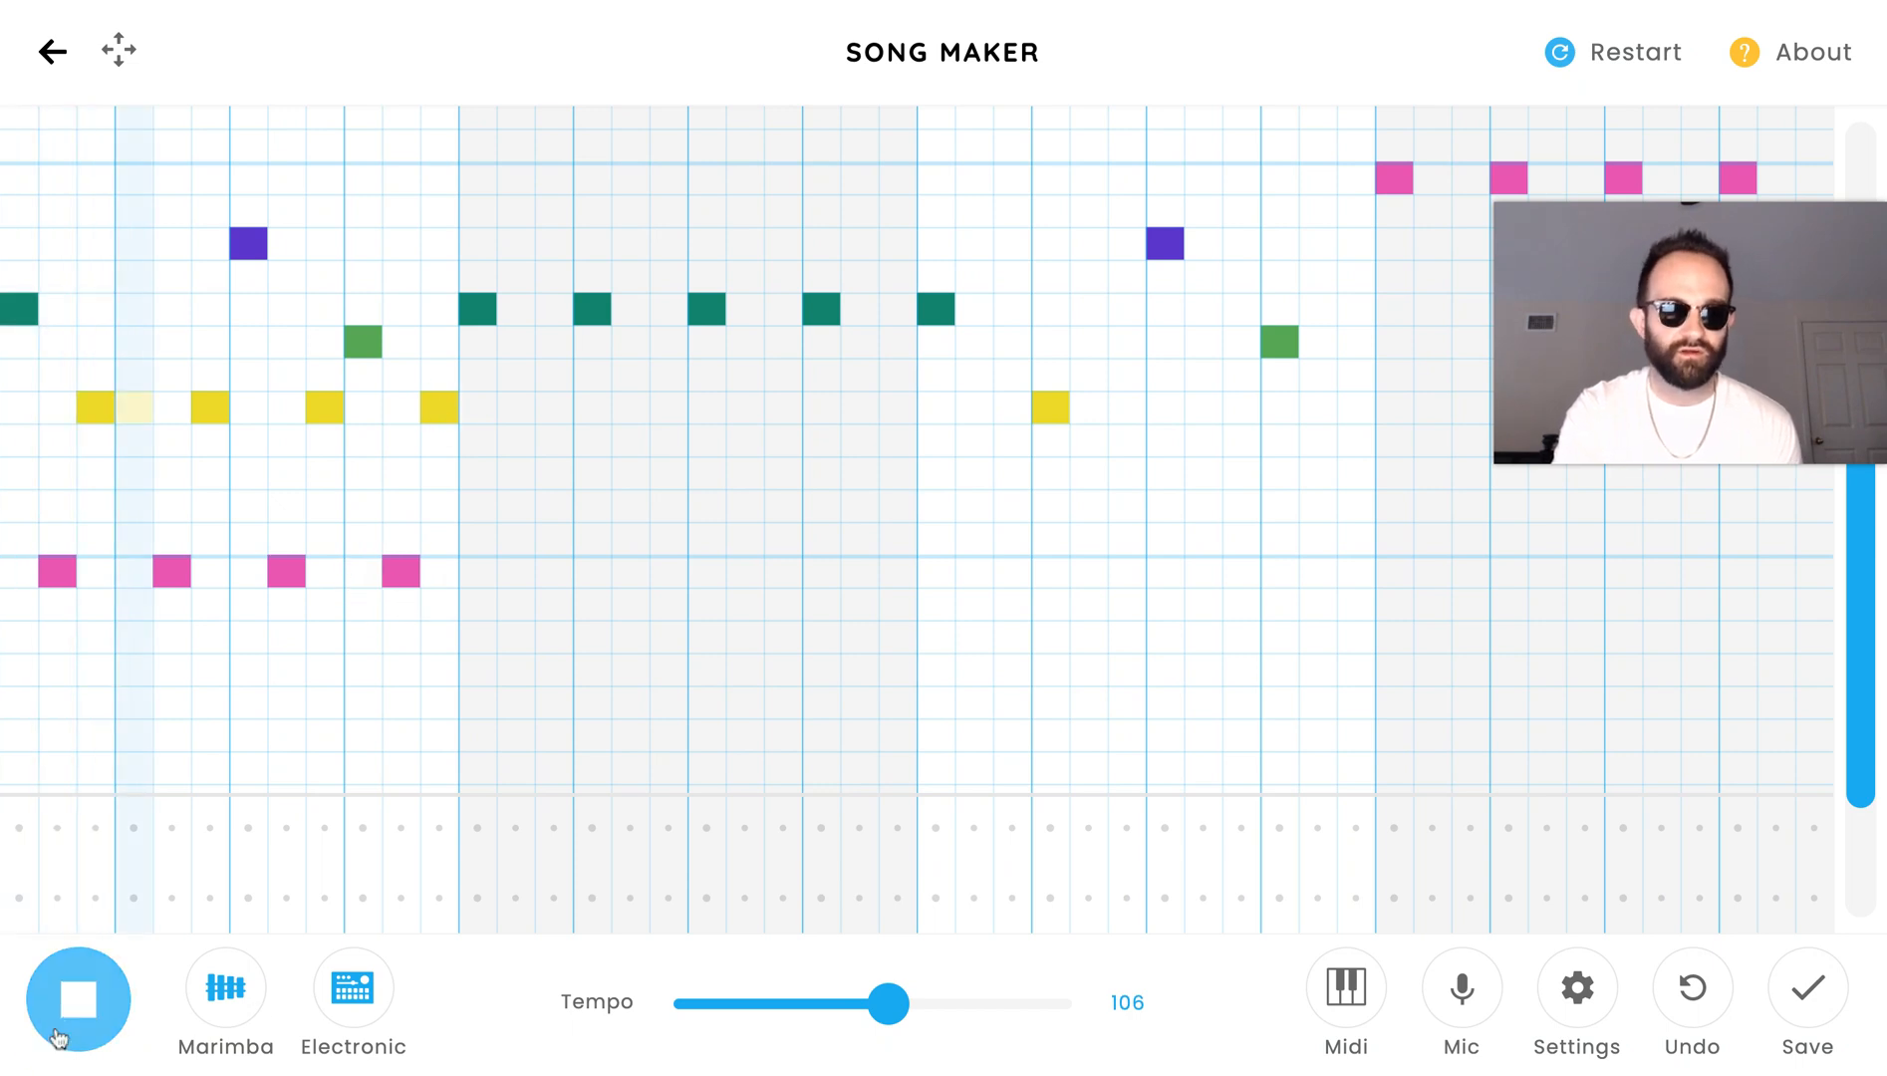
left_click(57, 1032)
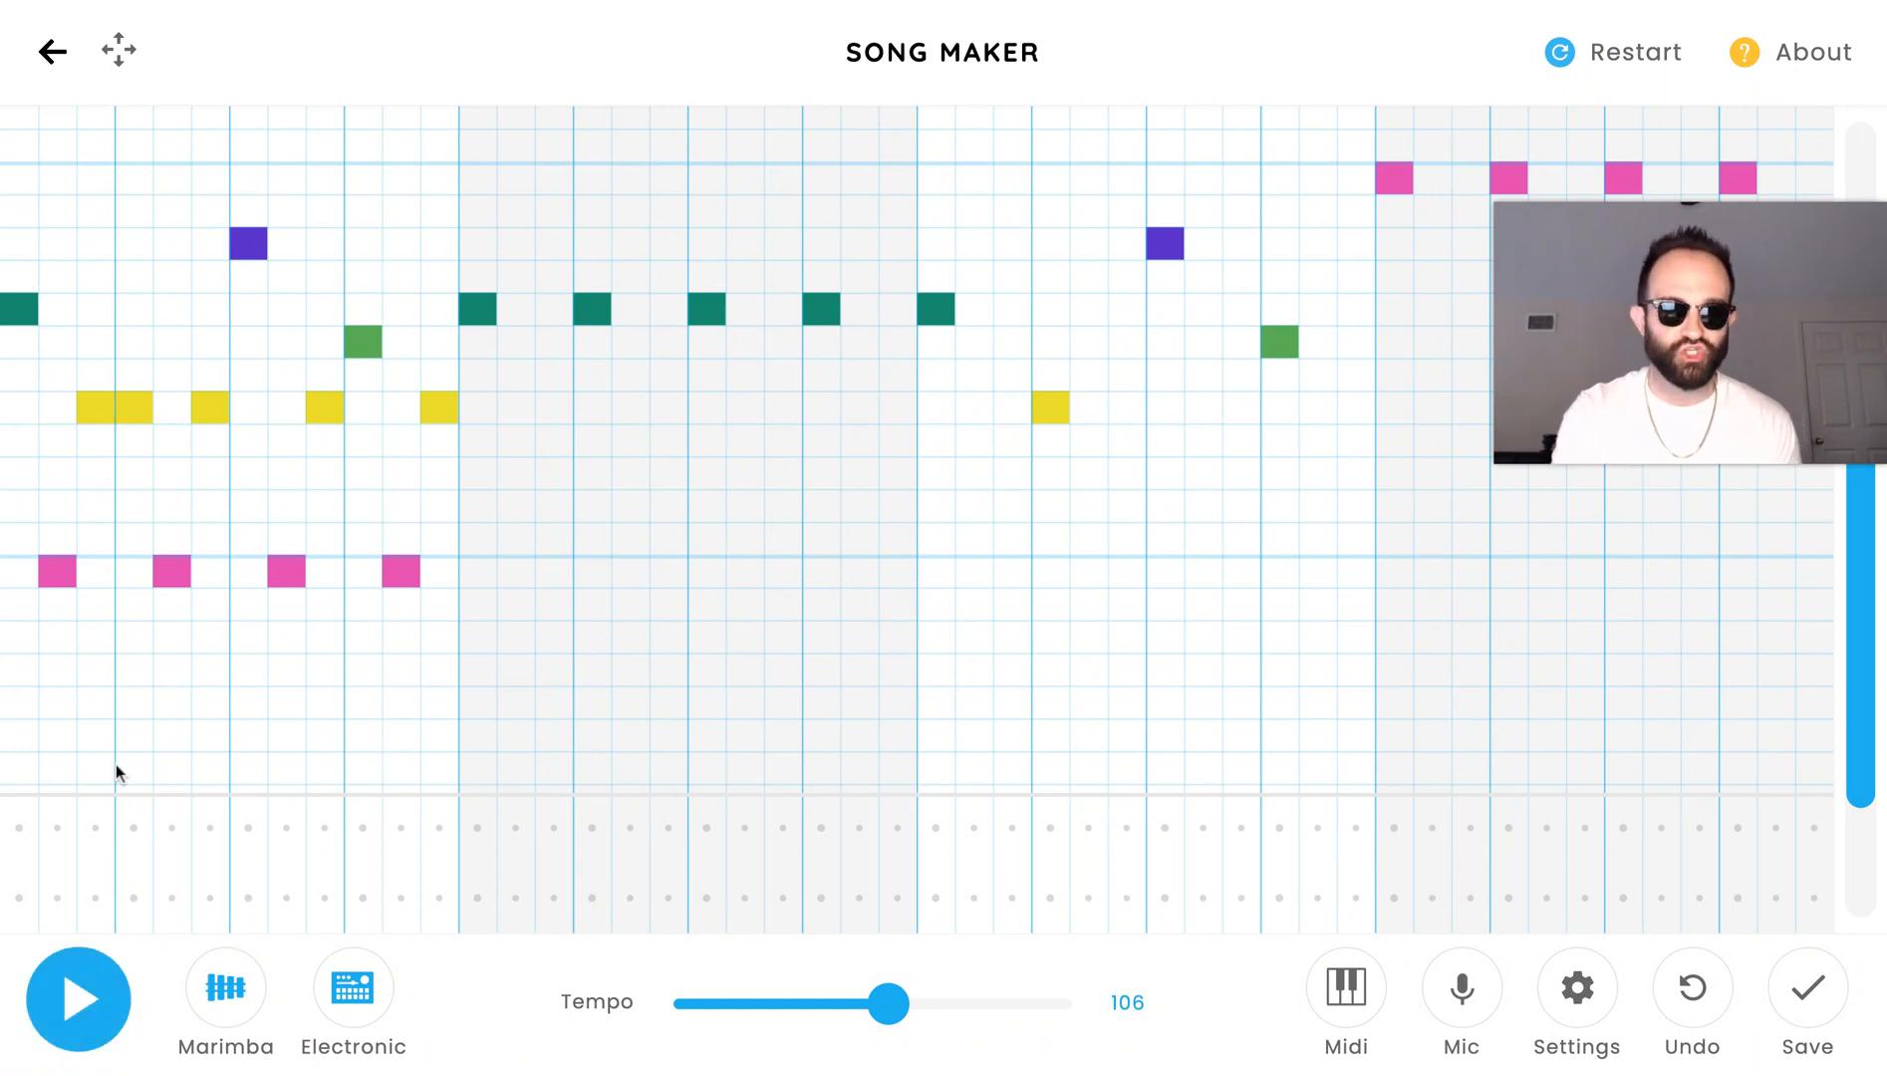
Step: Continue the alternating low pink and yellow notes on the second and third subdivisions of every beat through bars two and three
left_click(523, 574)
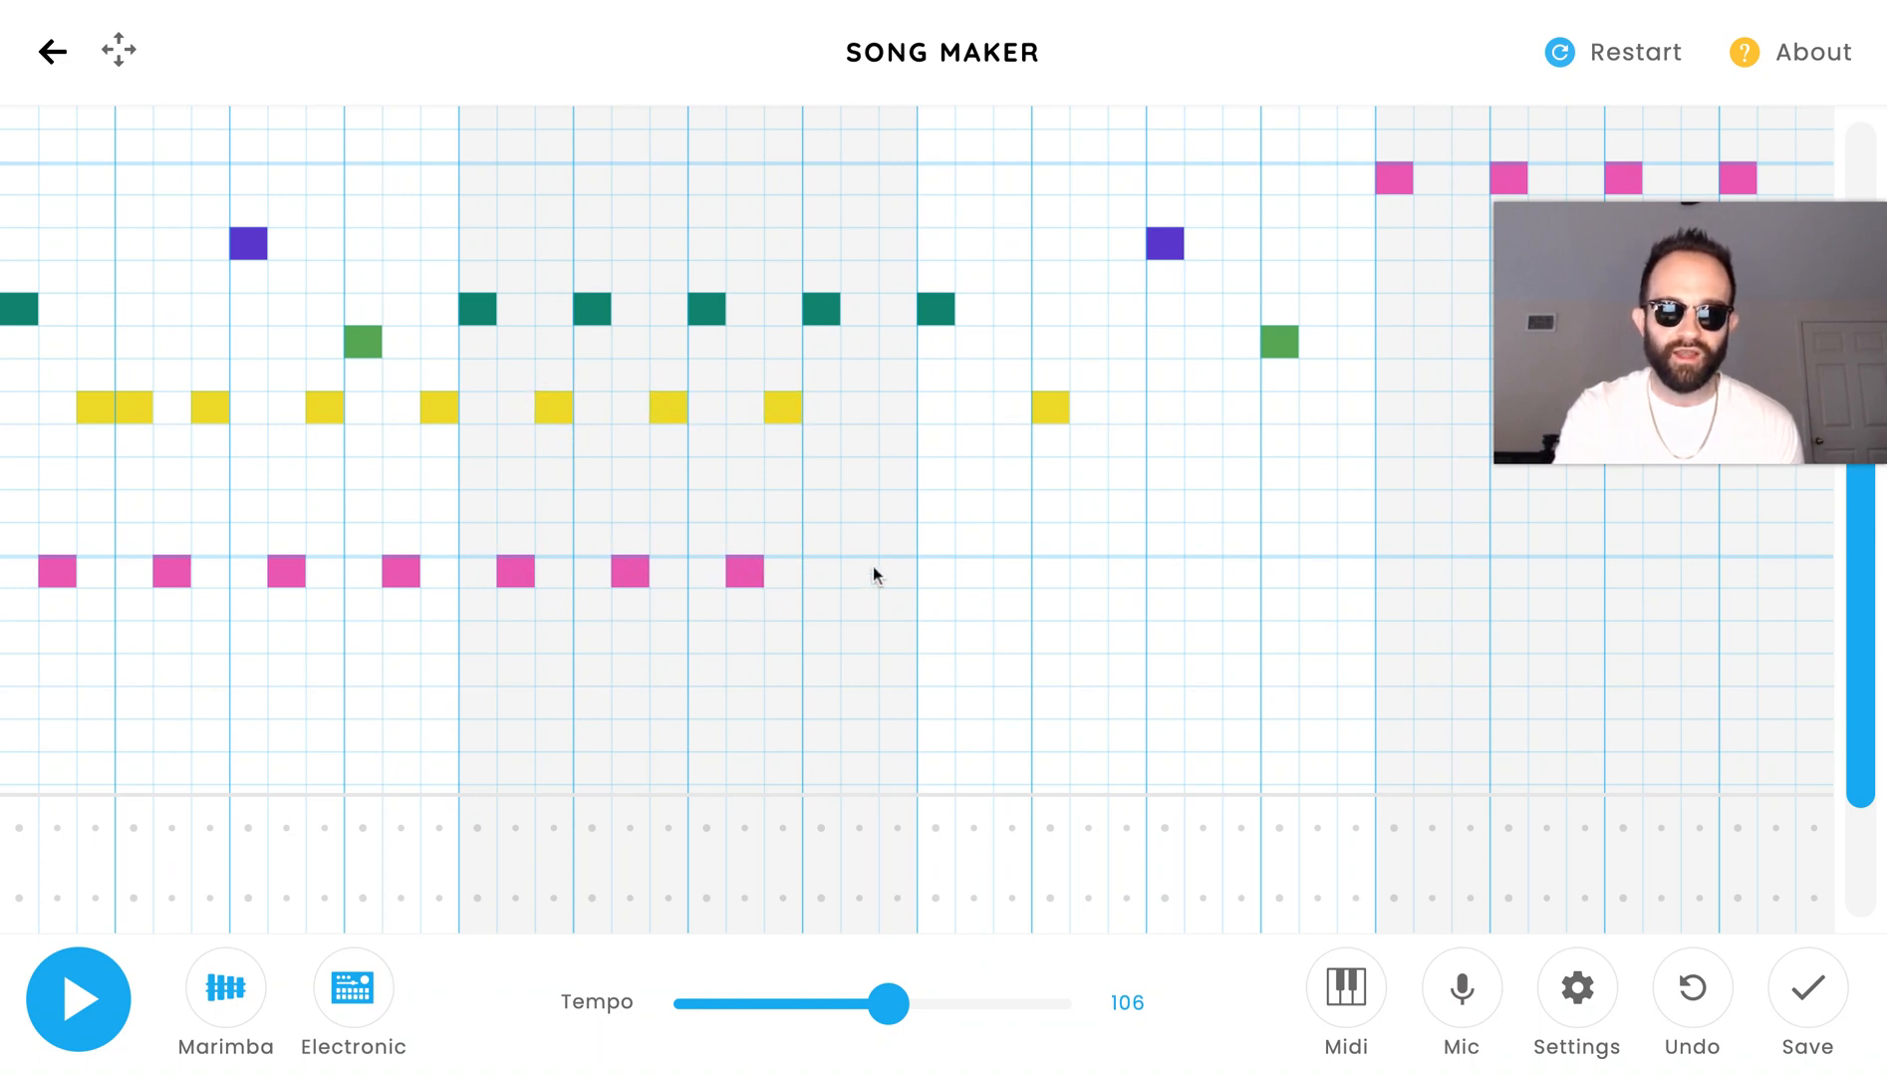
left_click(905, 413)
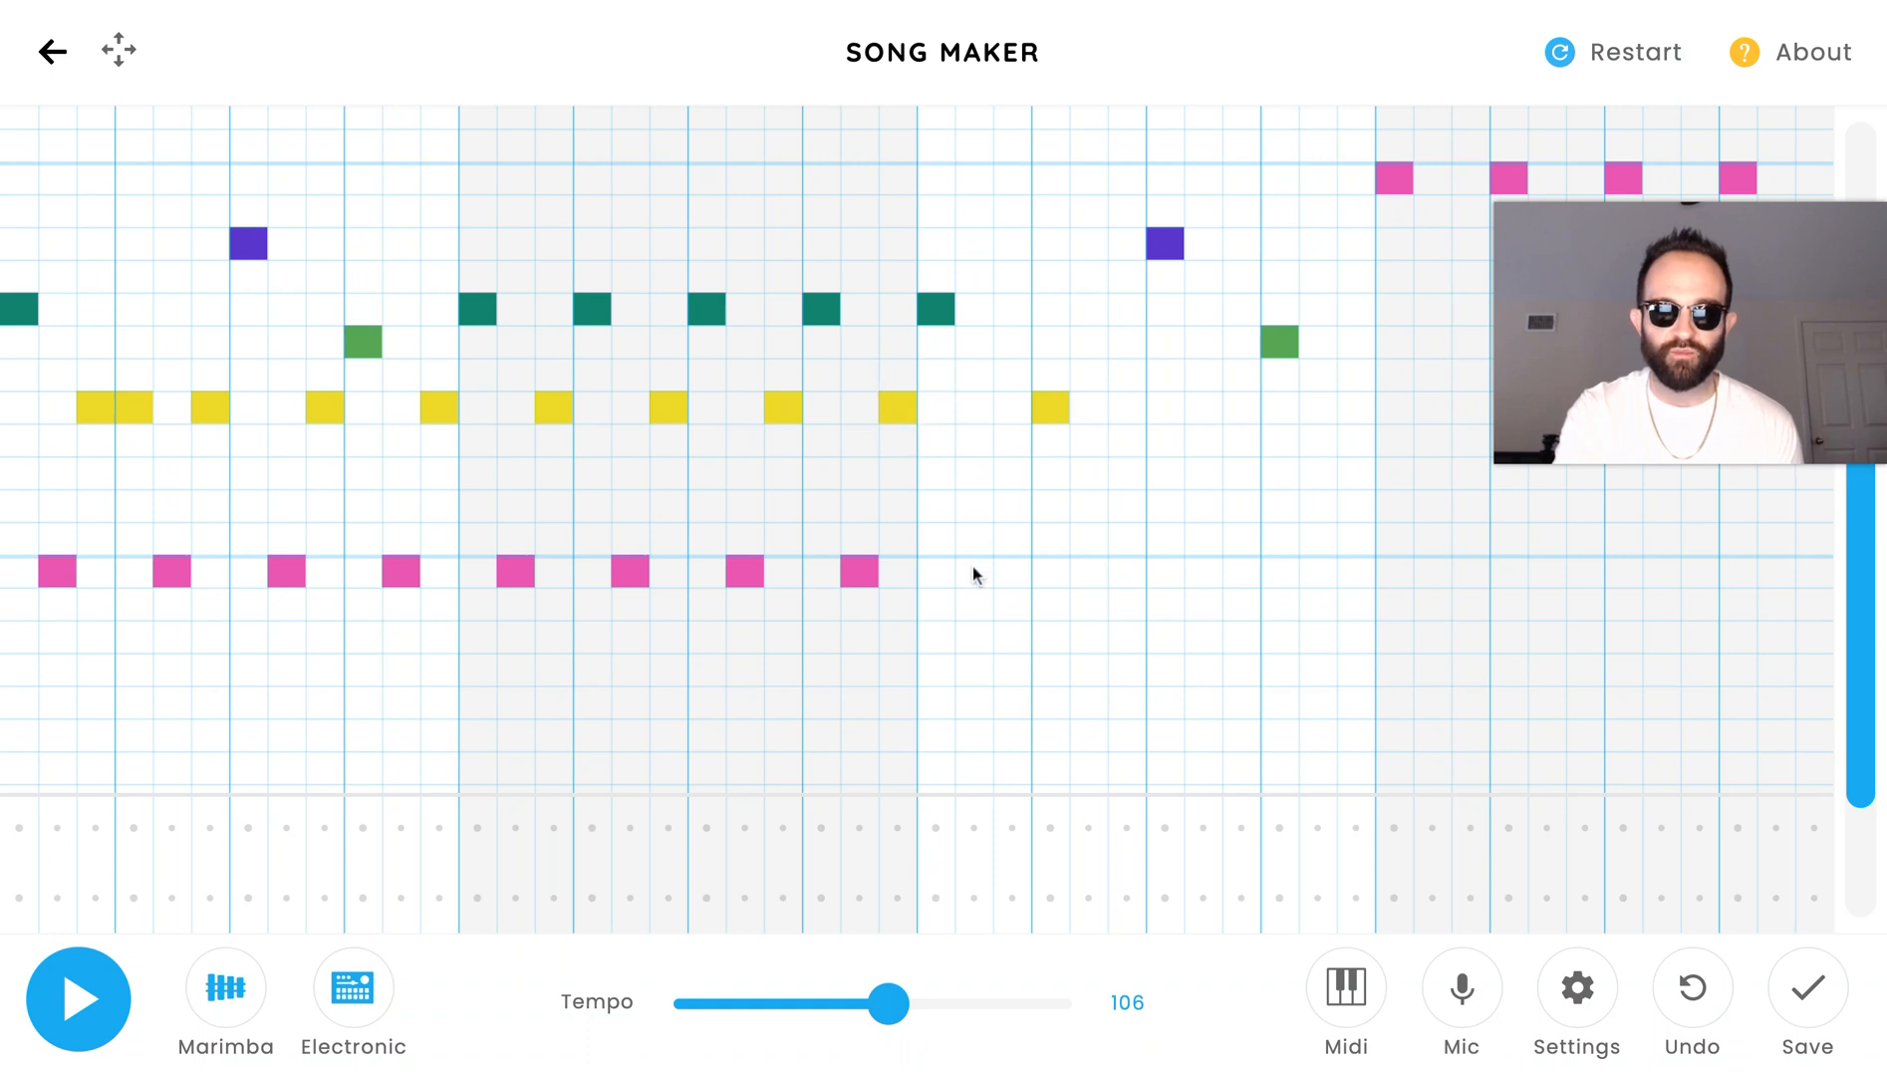
left_click(1011, 408)
left_click(1085, 571)
left_click(1122, 410)
left_click(1202, 568)
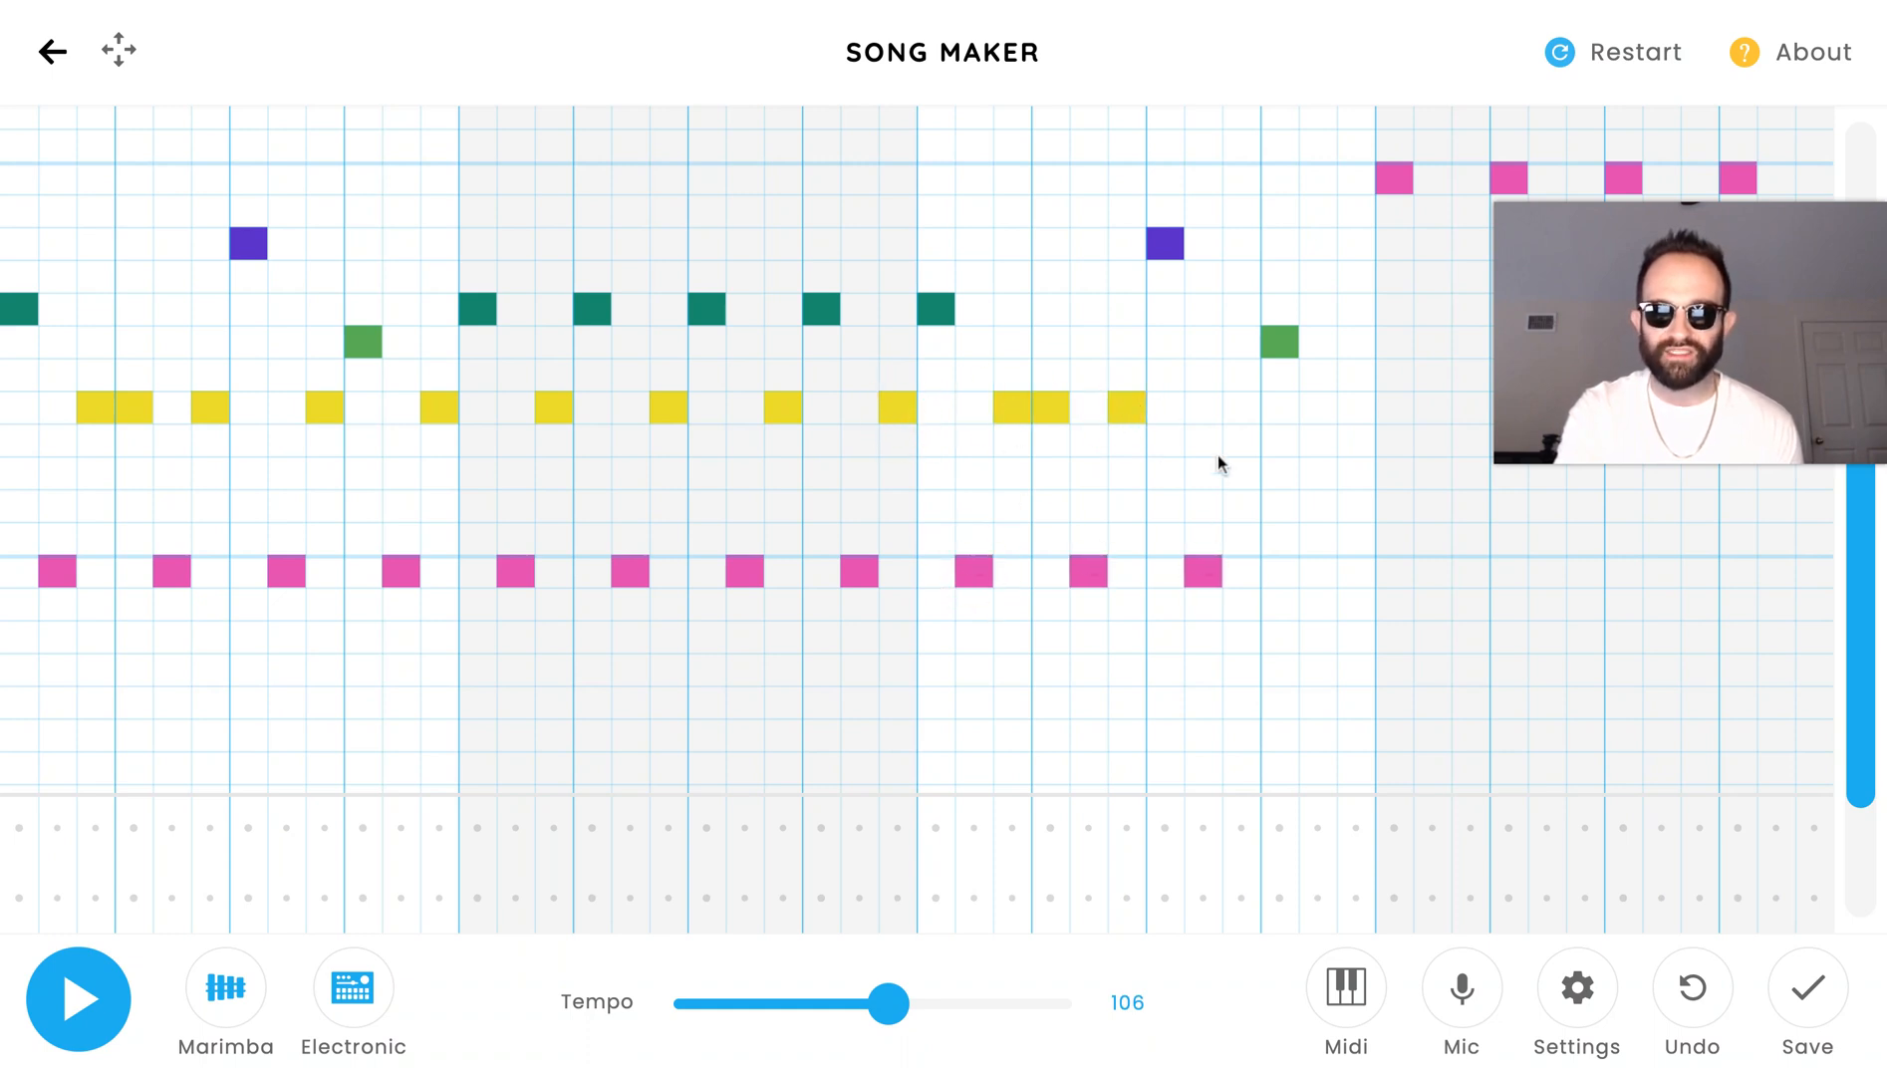
left_click(1238, 412)
left_click(1325, 571)
left_click(1365, 413)
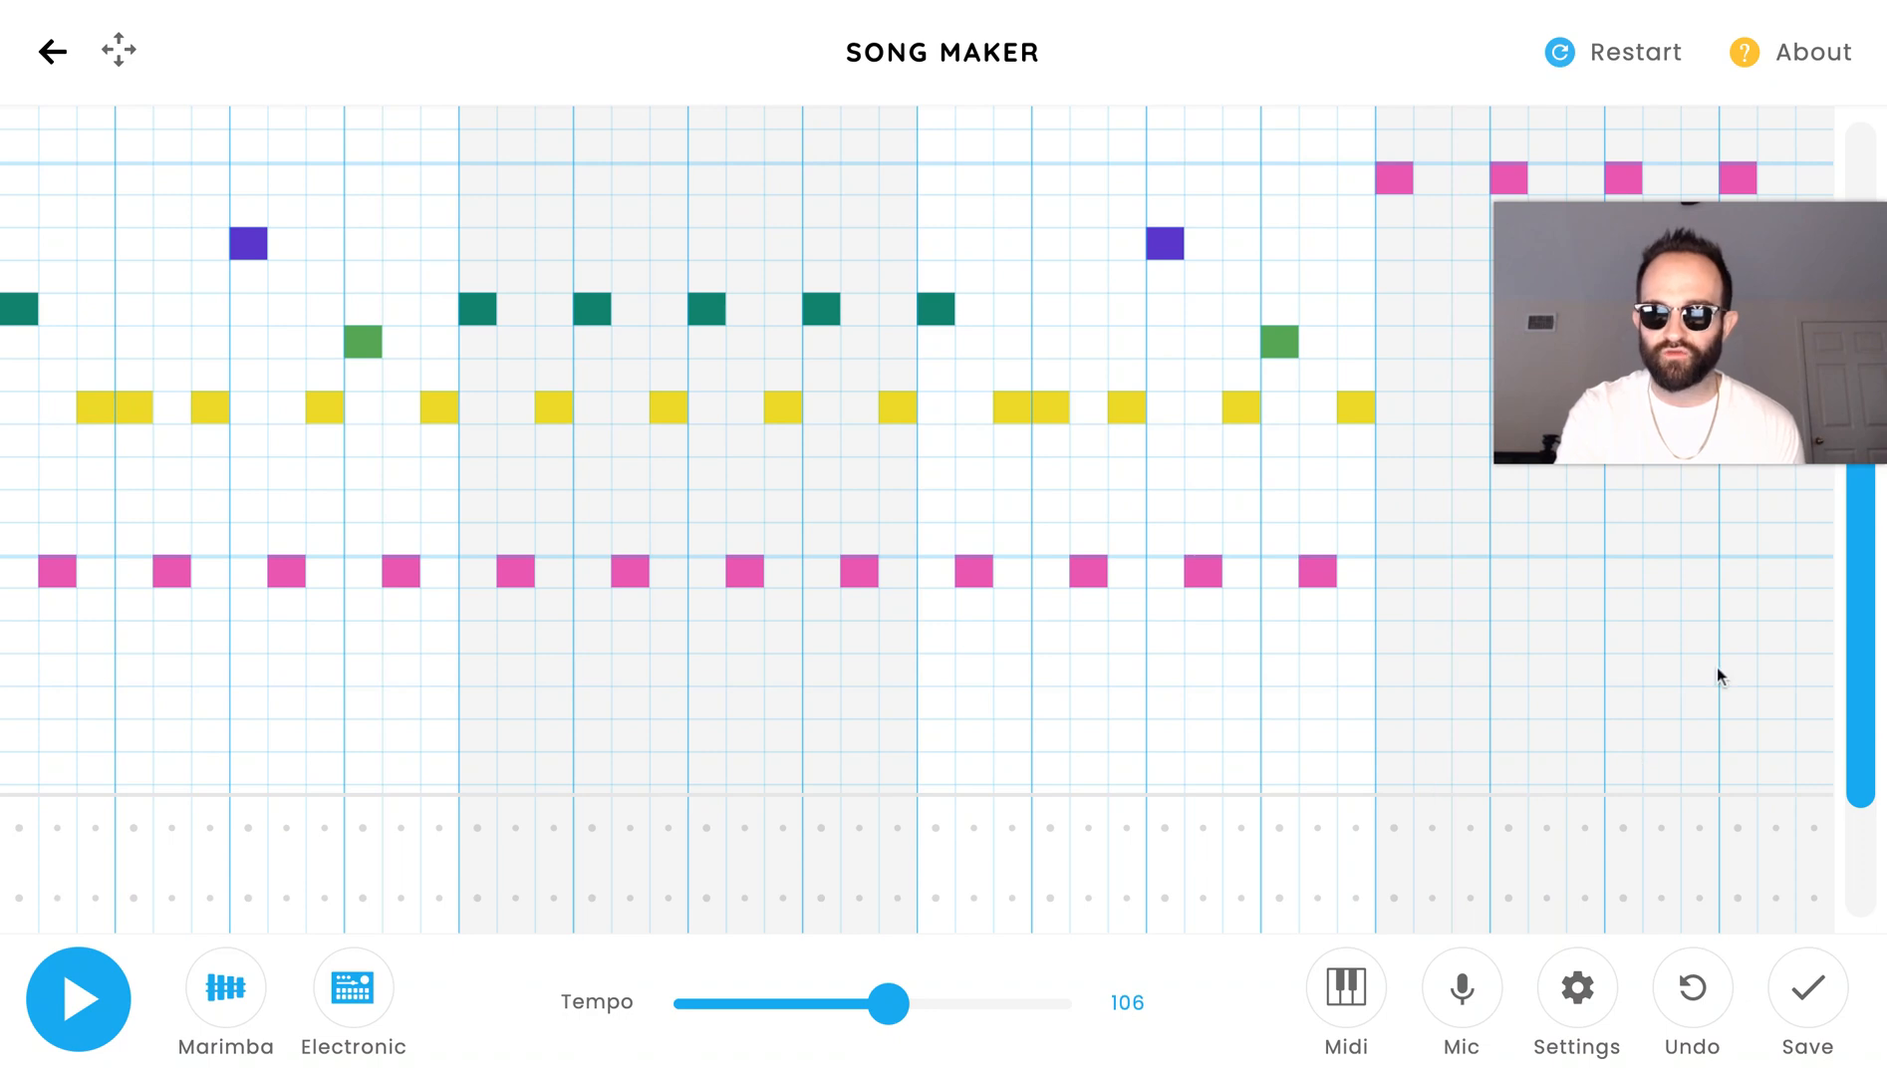
Step: Complete the alternating low pink and yellow accompaniment notes on all four beats of bar four, moving the webcam overlay clear of the grid
left_click(1429, 569)
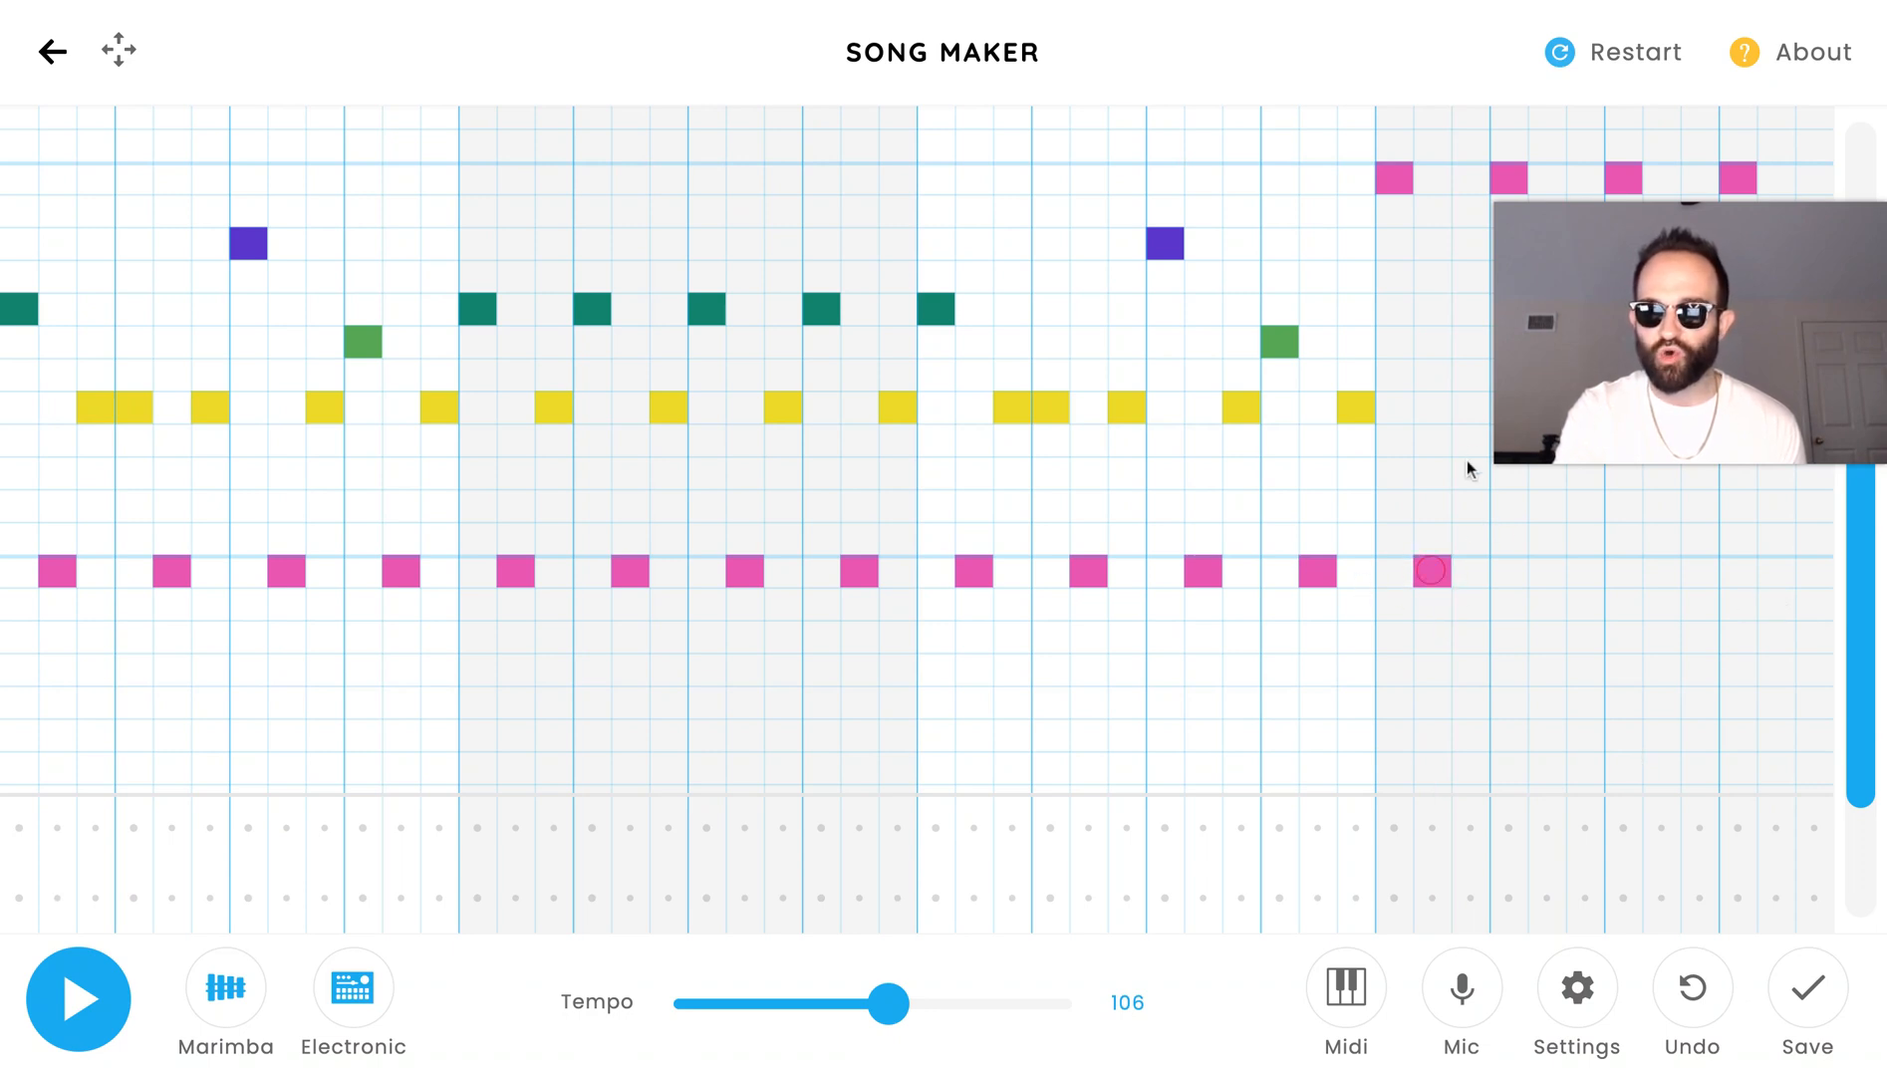
left_click(1475, 415)
left_click_drag(1619, 419, 1619, 328)
left_click(1546, 571)
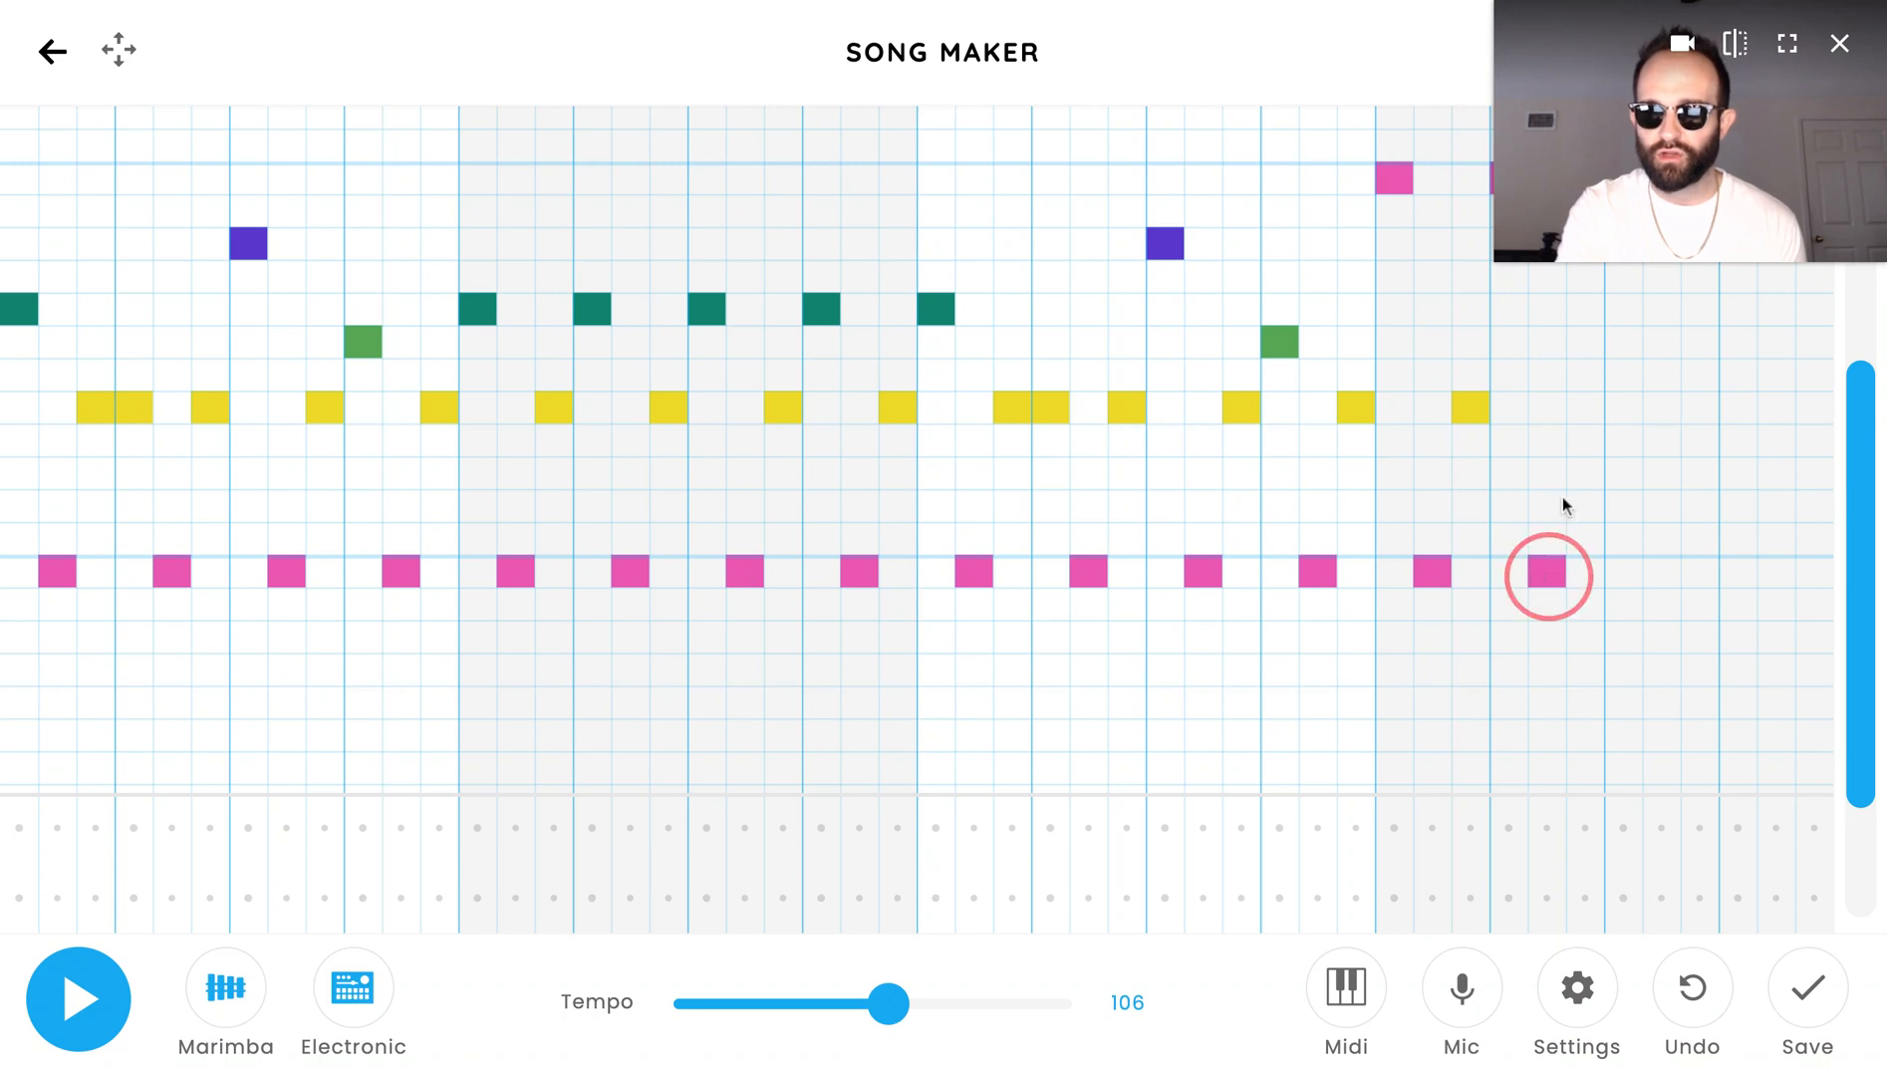
left_click(1587, 402)
left_click(1662, 579)
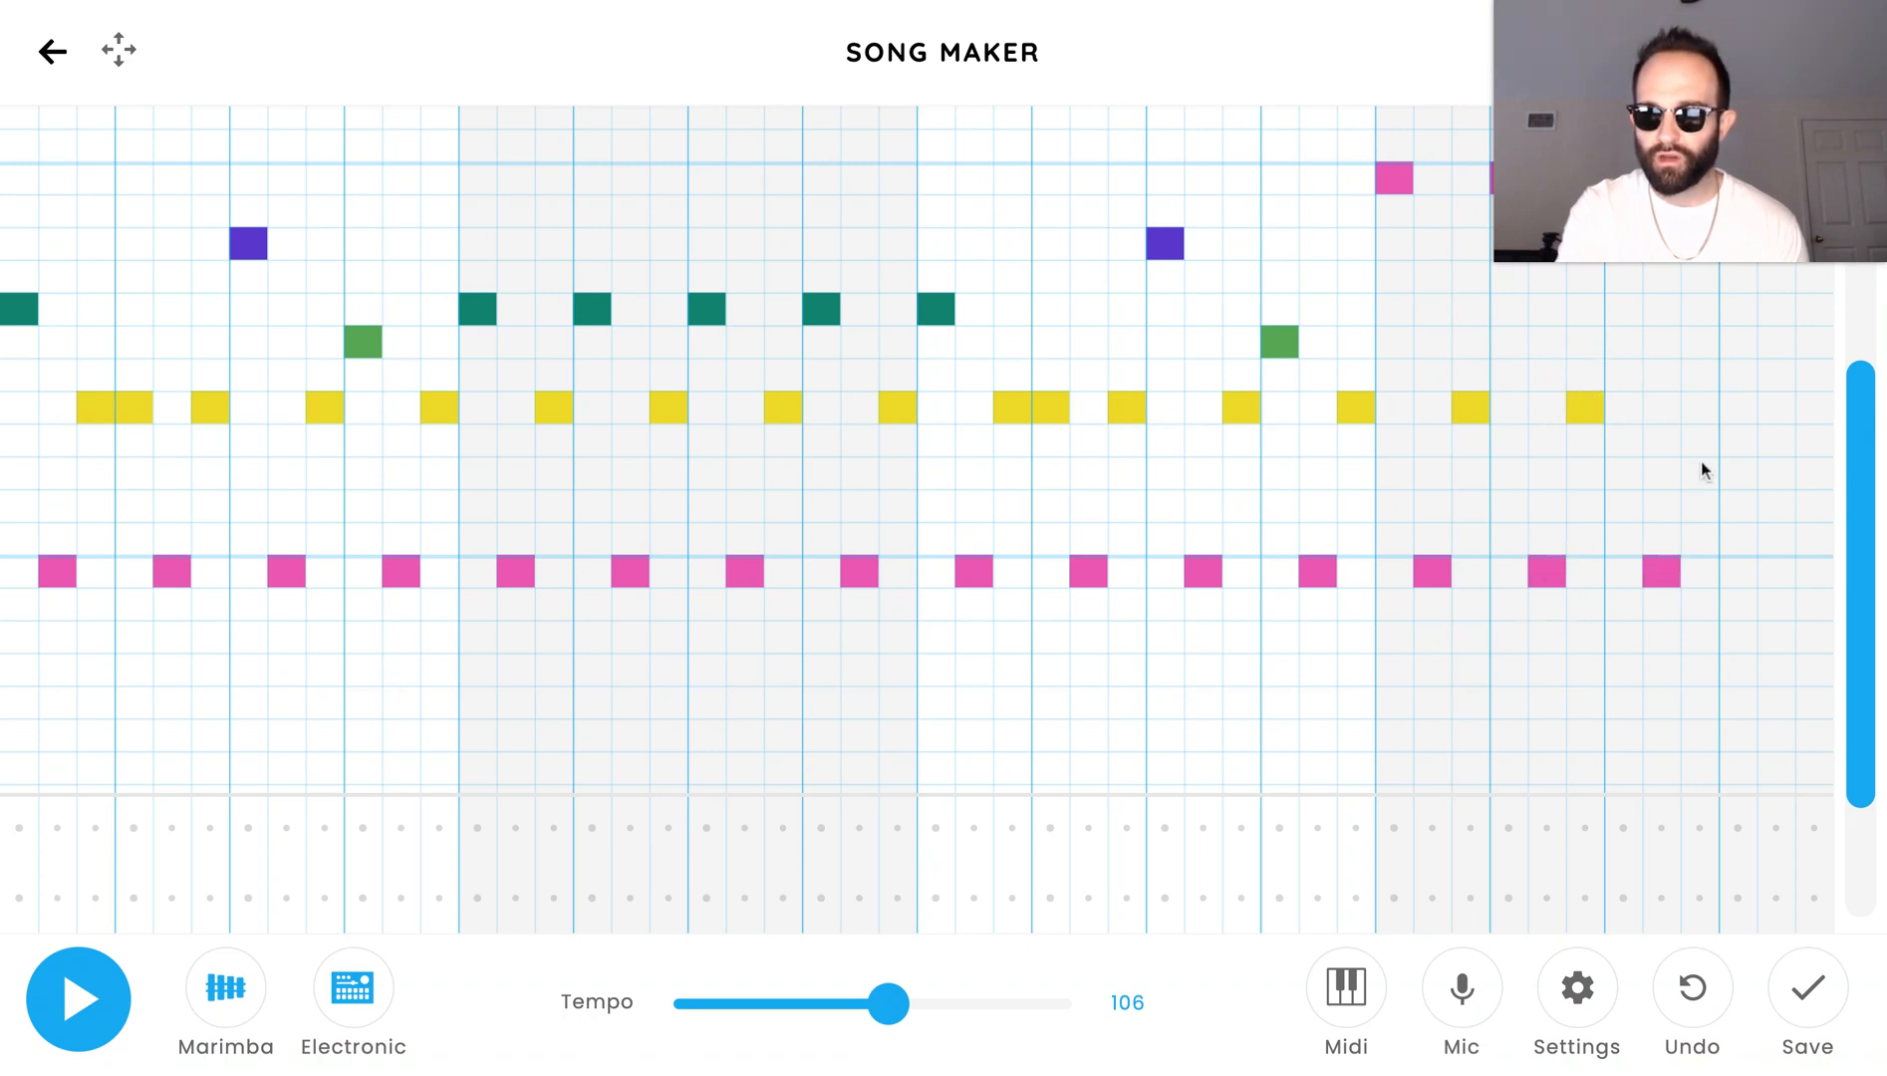
left_click(1782, 578)
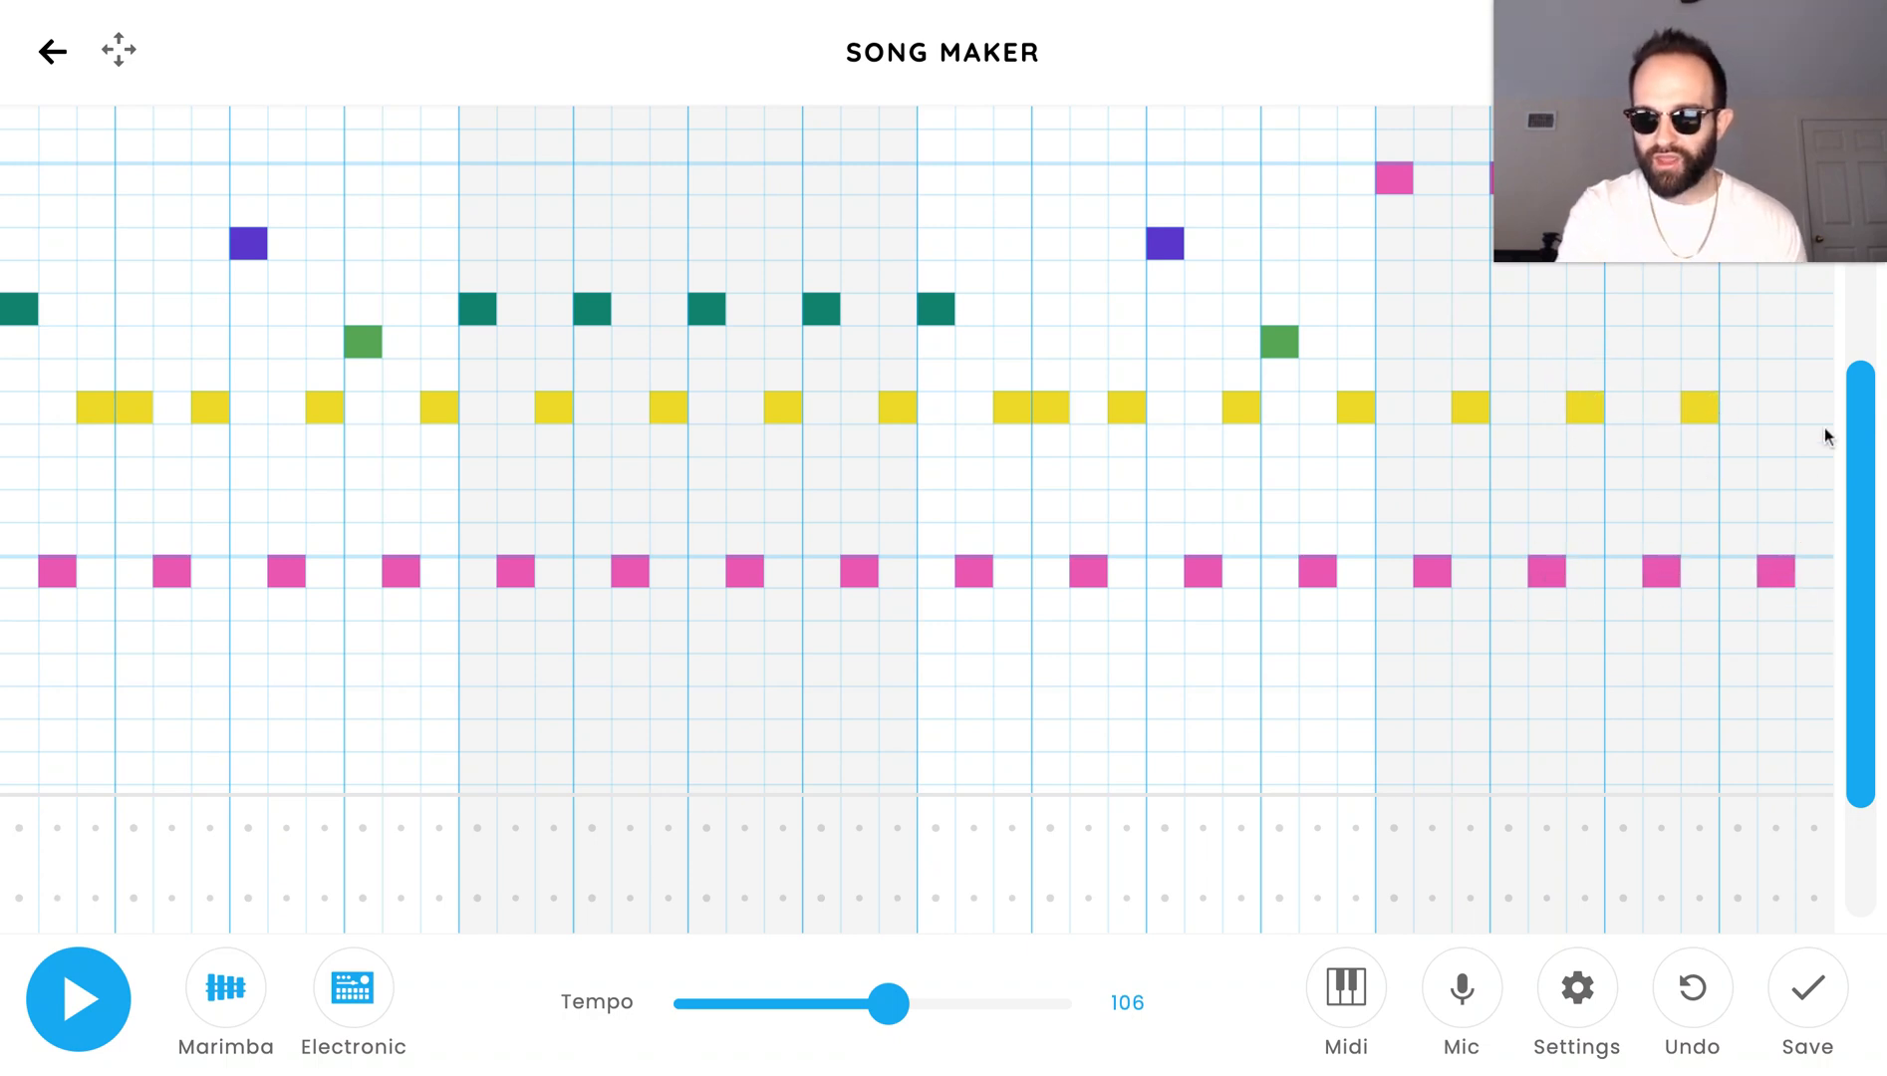
left_click(1819, 408)
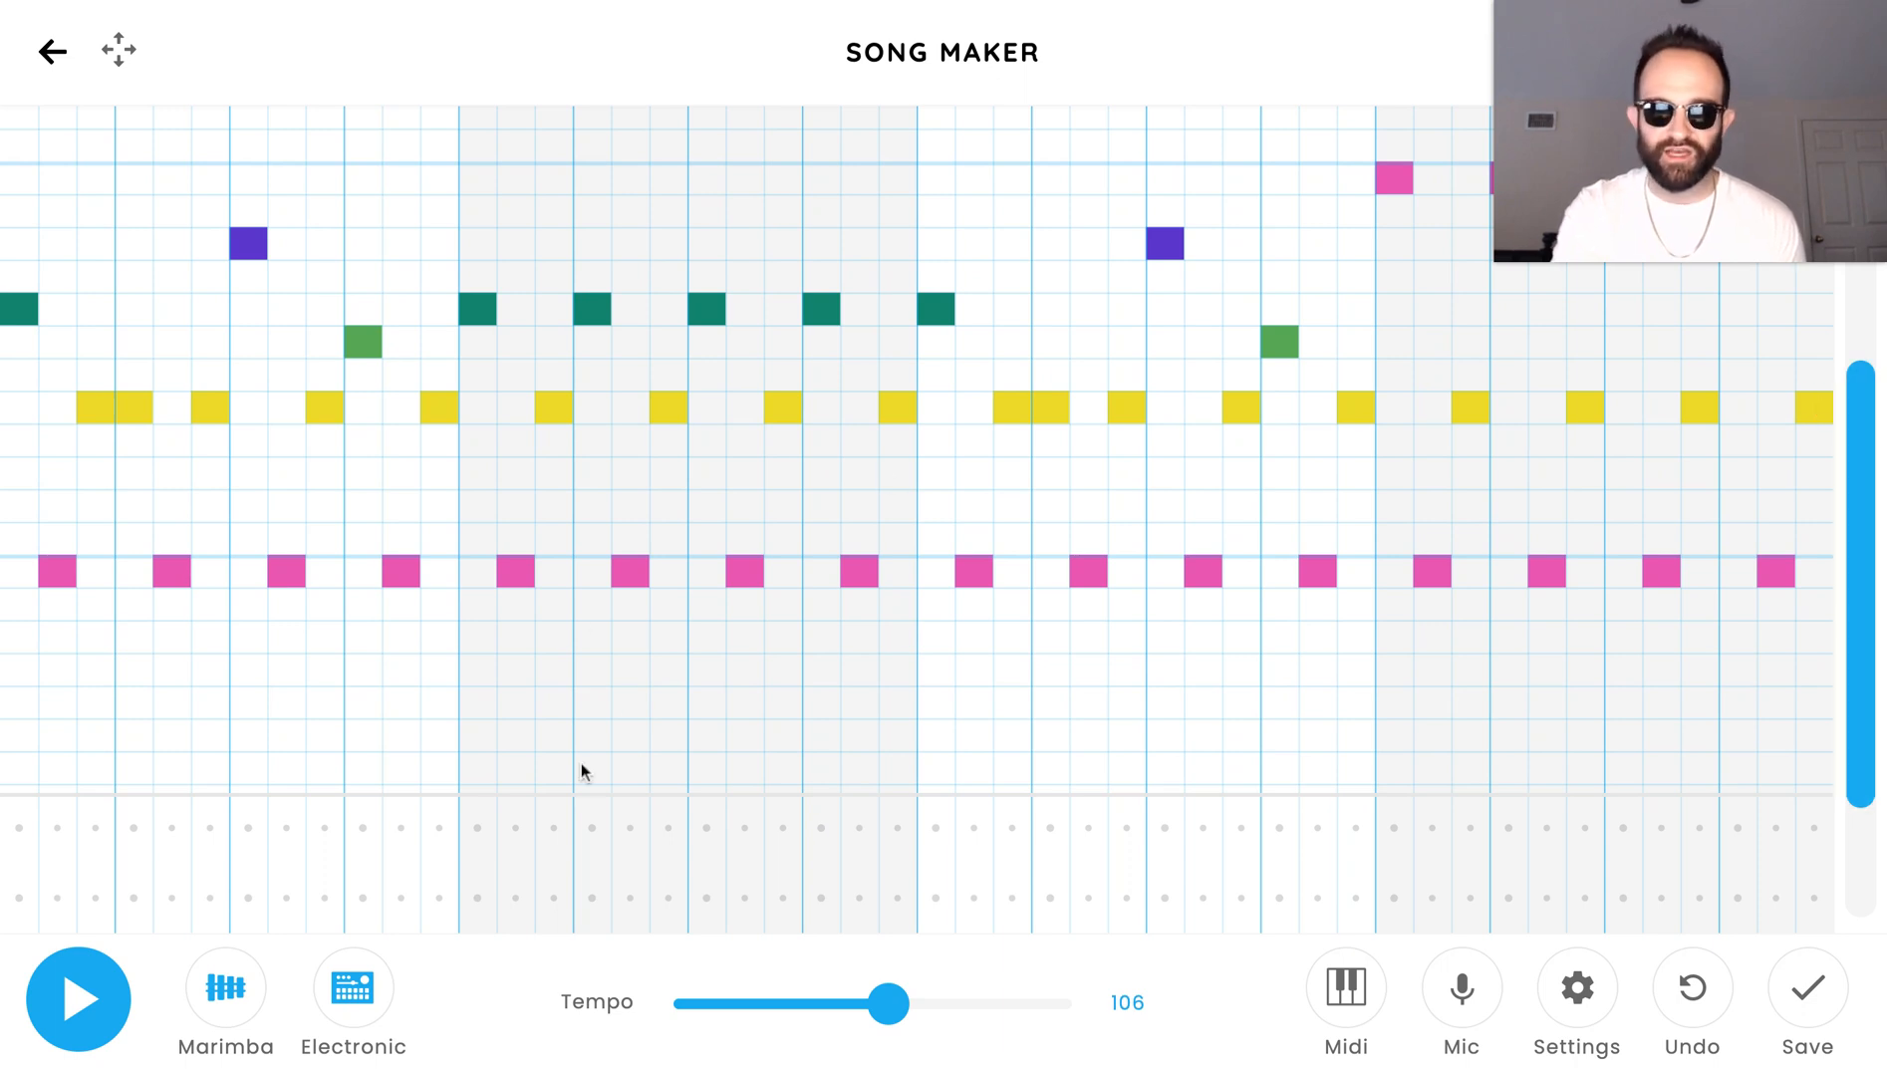
Step: Review the upper and lower octaves of the grid and play back the melody with its accompaniment
left_click_drag(1866, 553, 1858, 327)
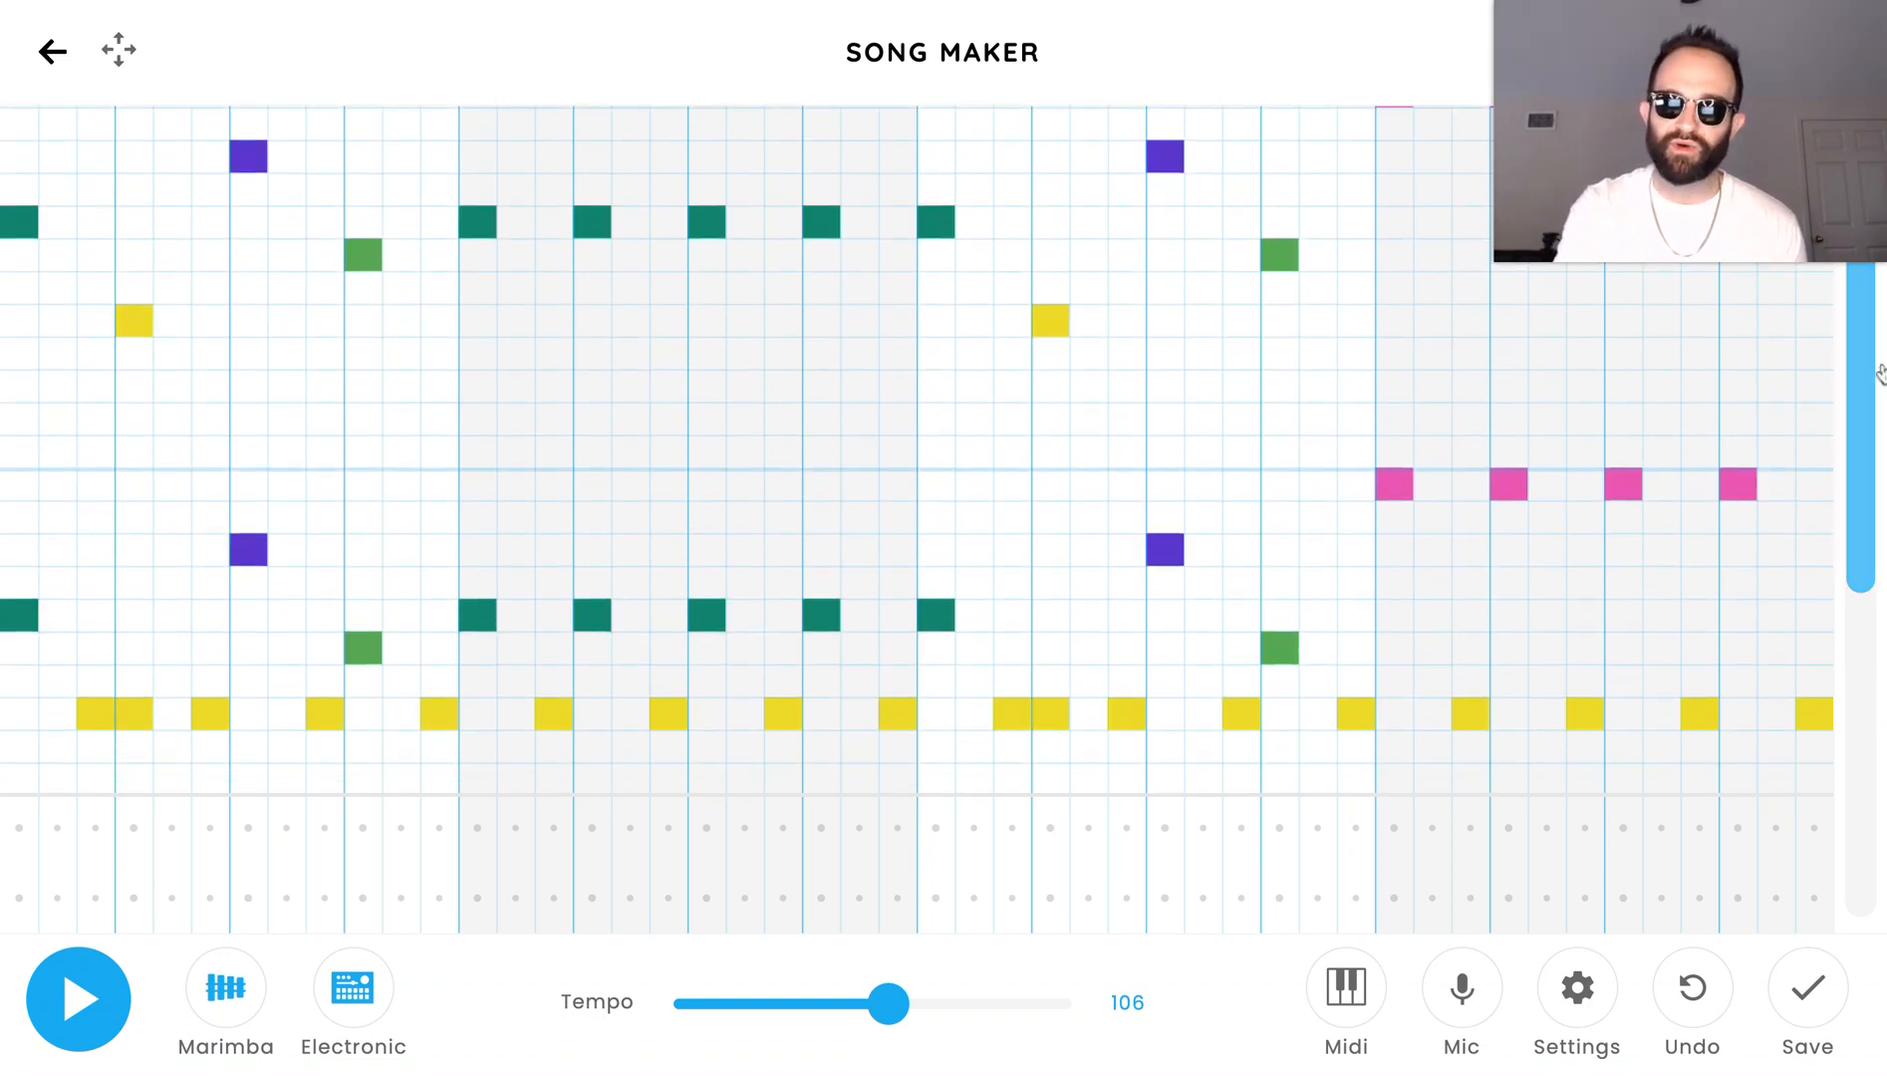
left_click_drag(1869, 368, 1853, 484)
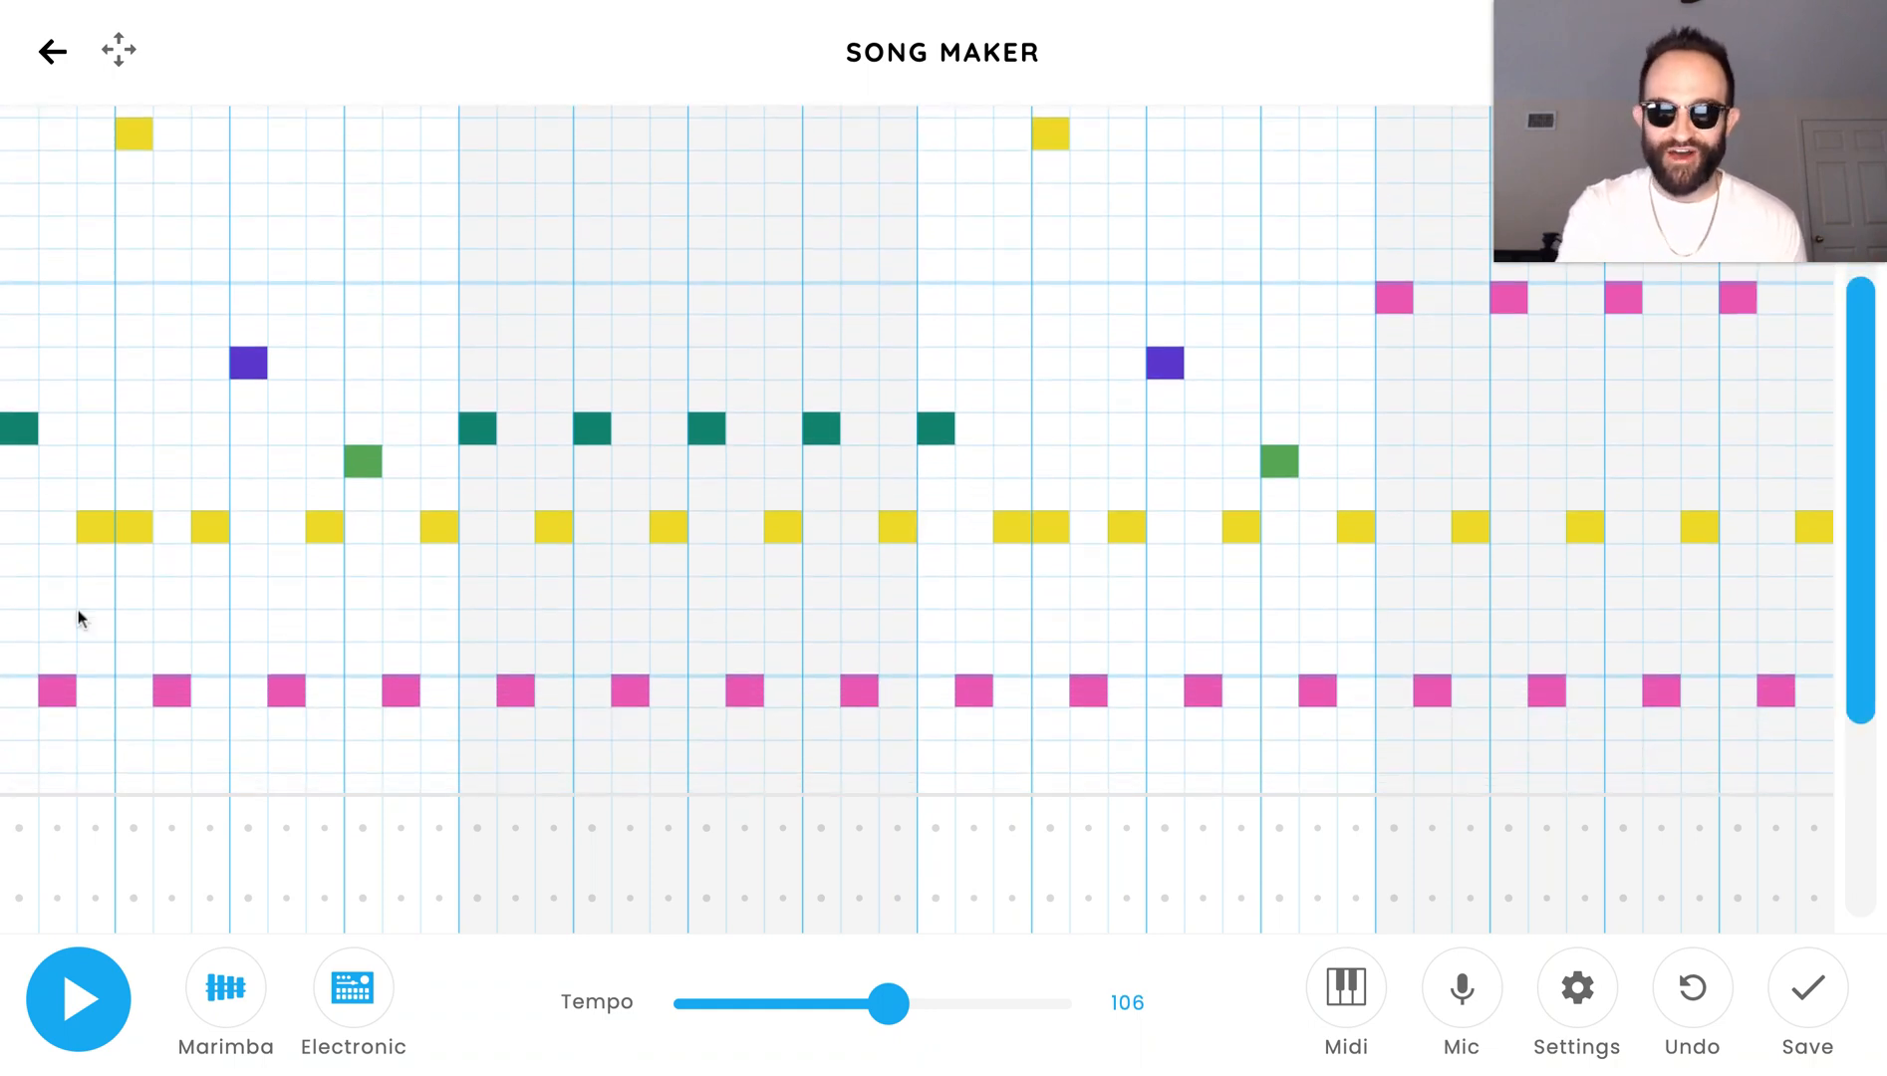
left_click(99, 986)
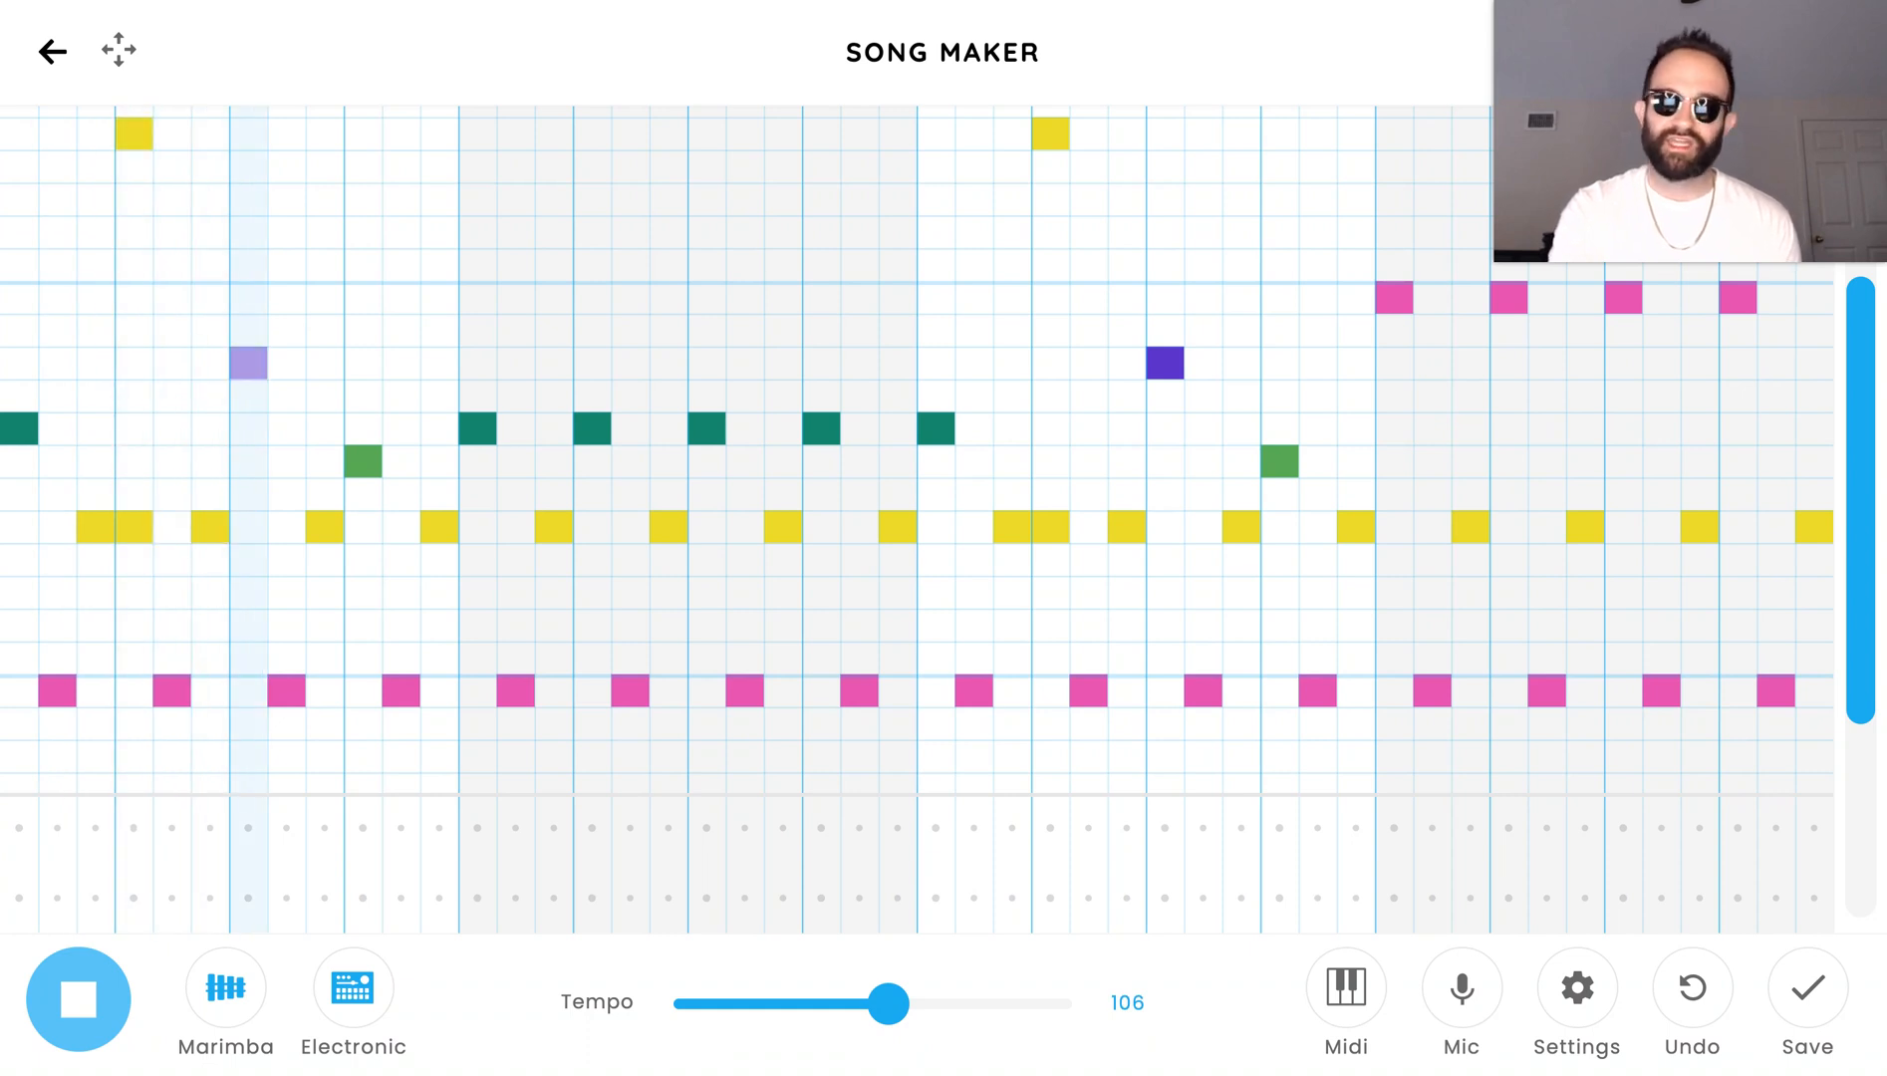
left_click(100, 986)
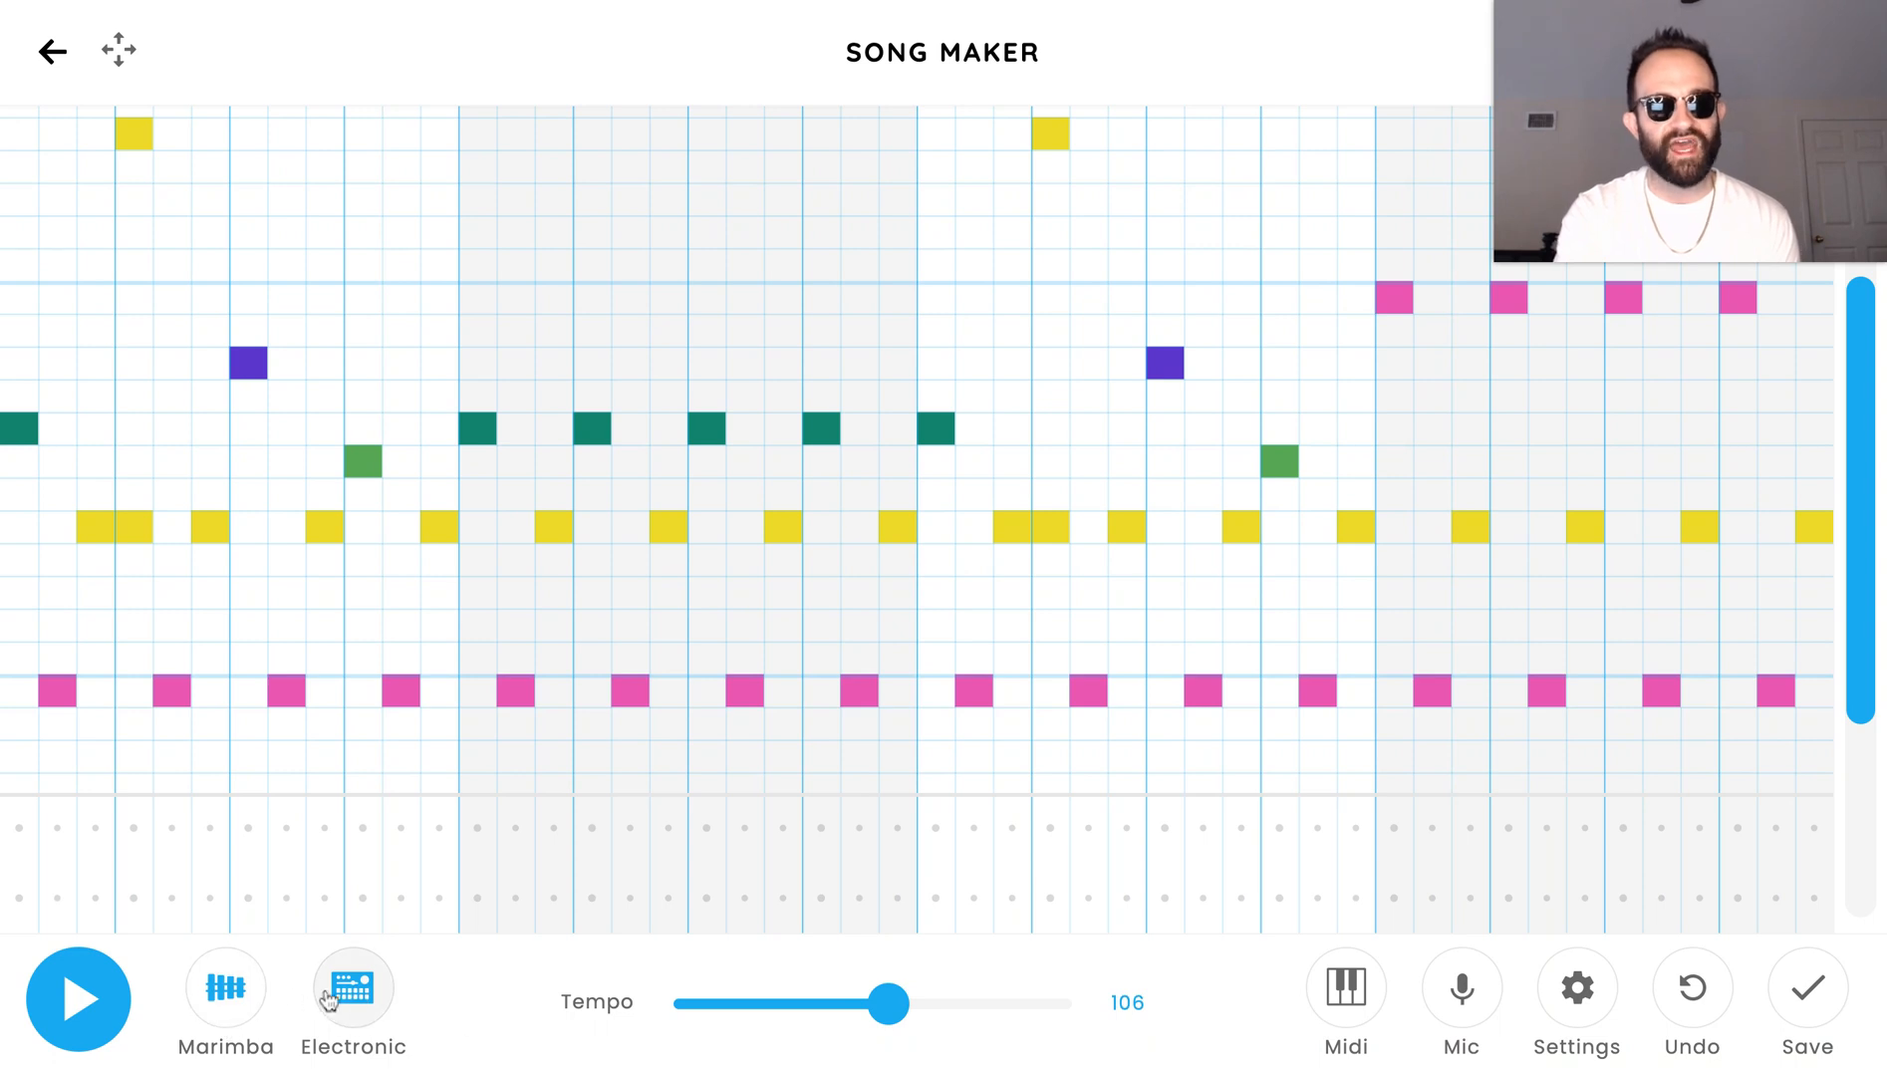
Step: Try the Strings instrument for the melody and play back the song
left_click(251, 1000)
left_click(251, 999)
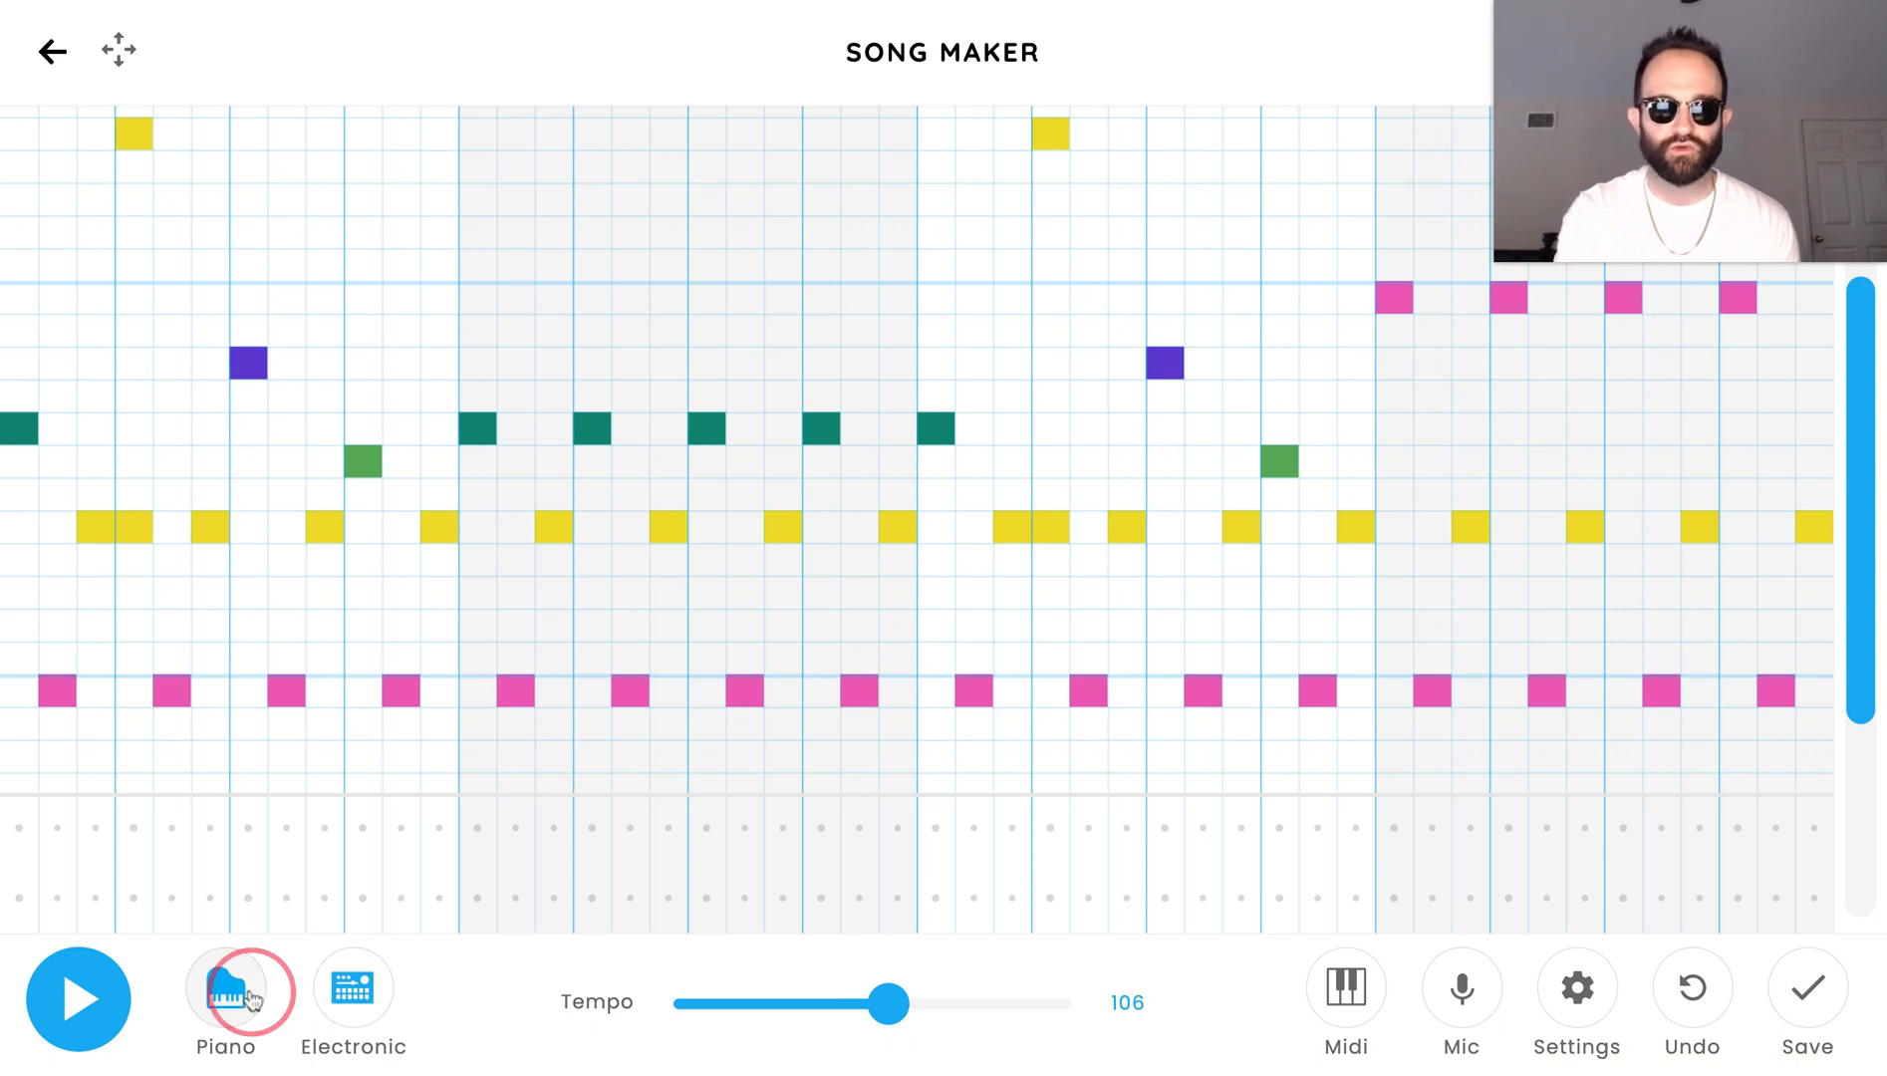
left_click(251, 999)
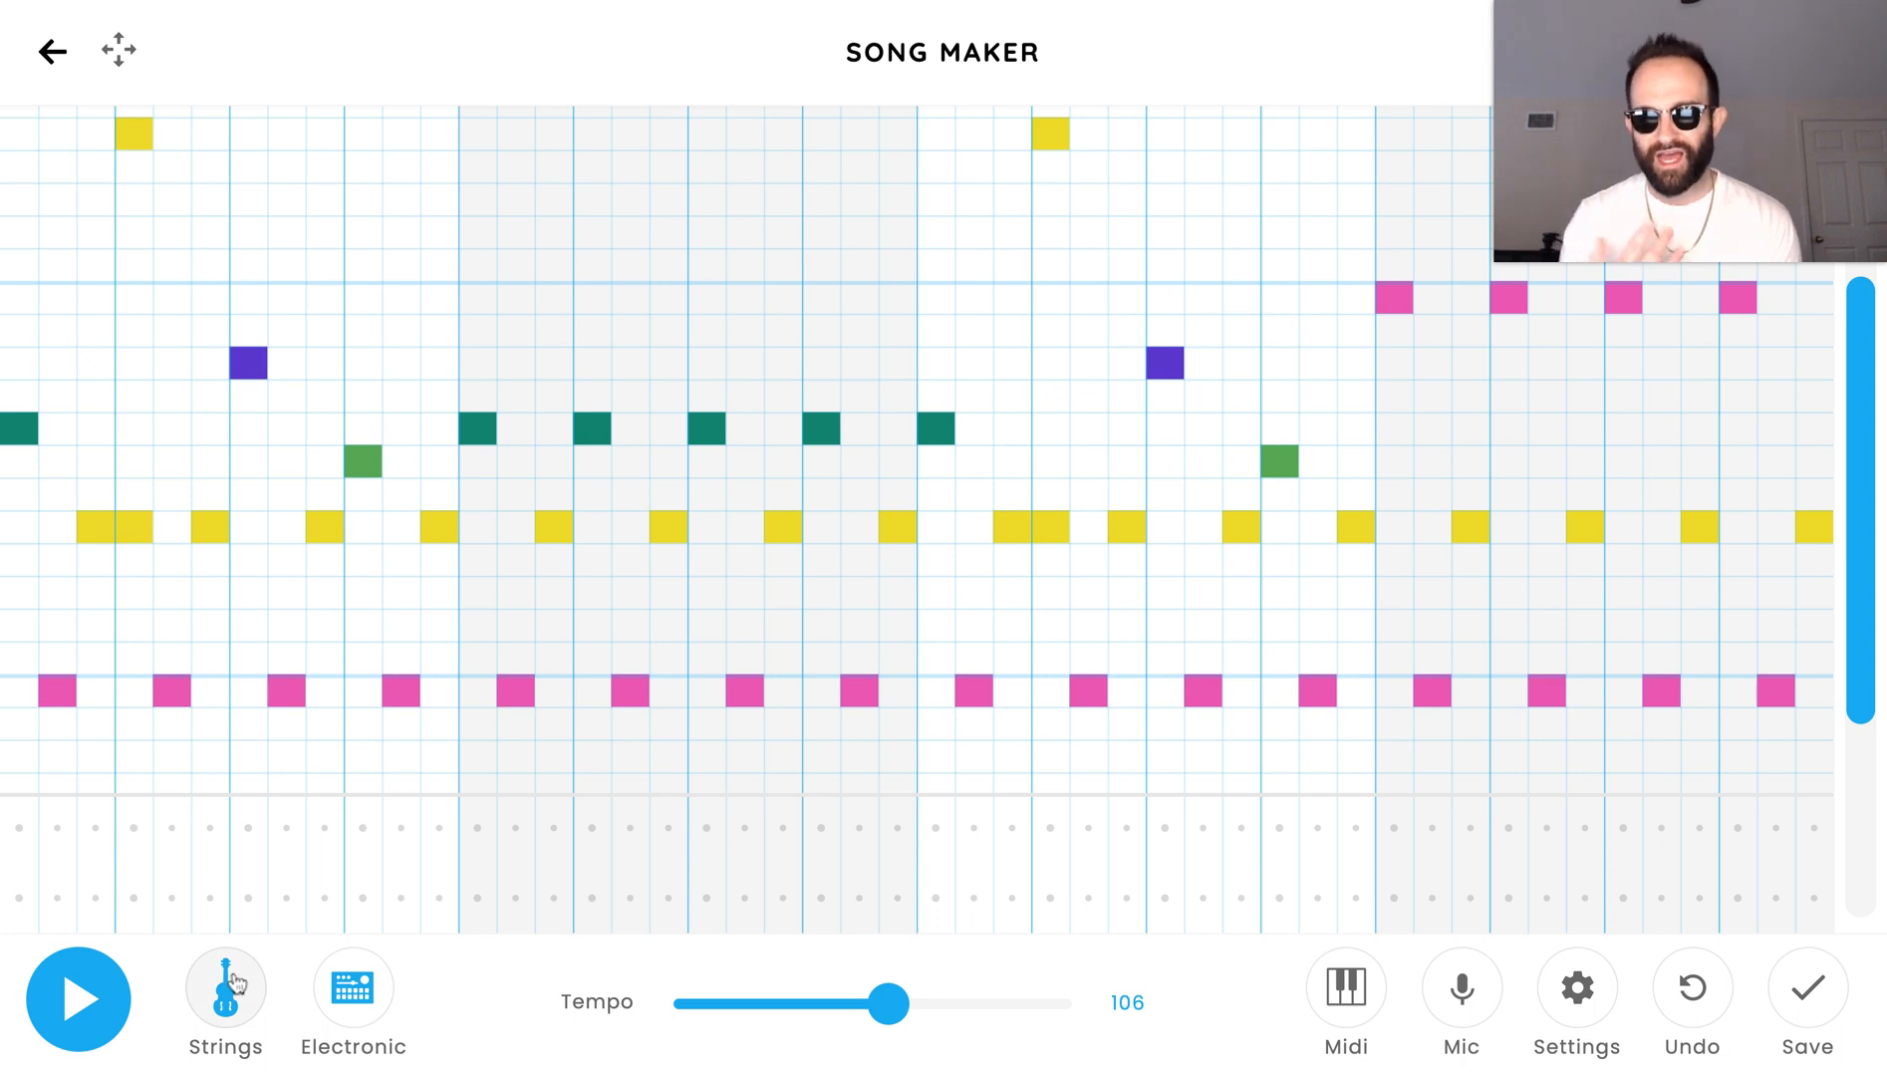
left_click(78, 999)
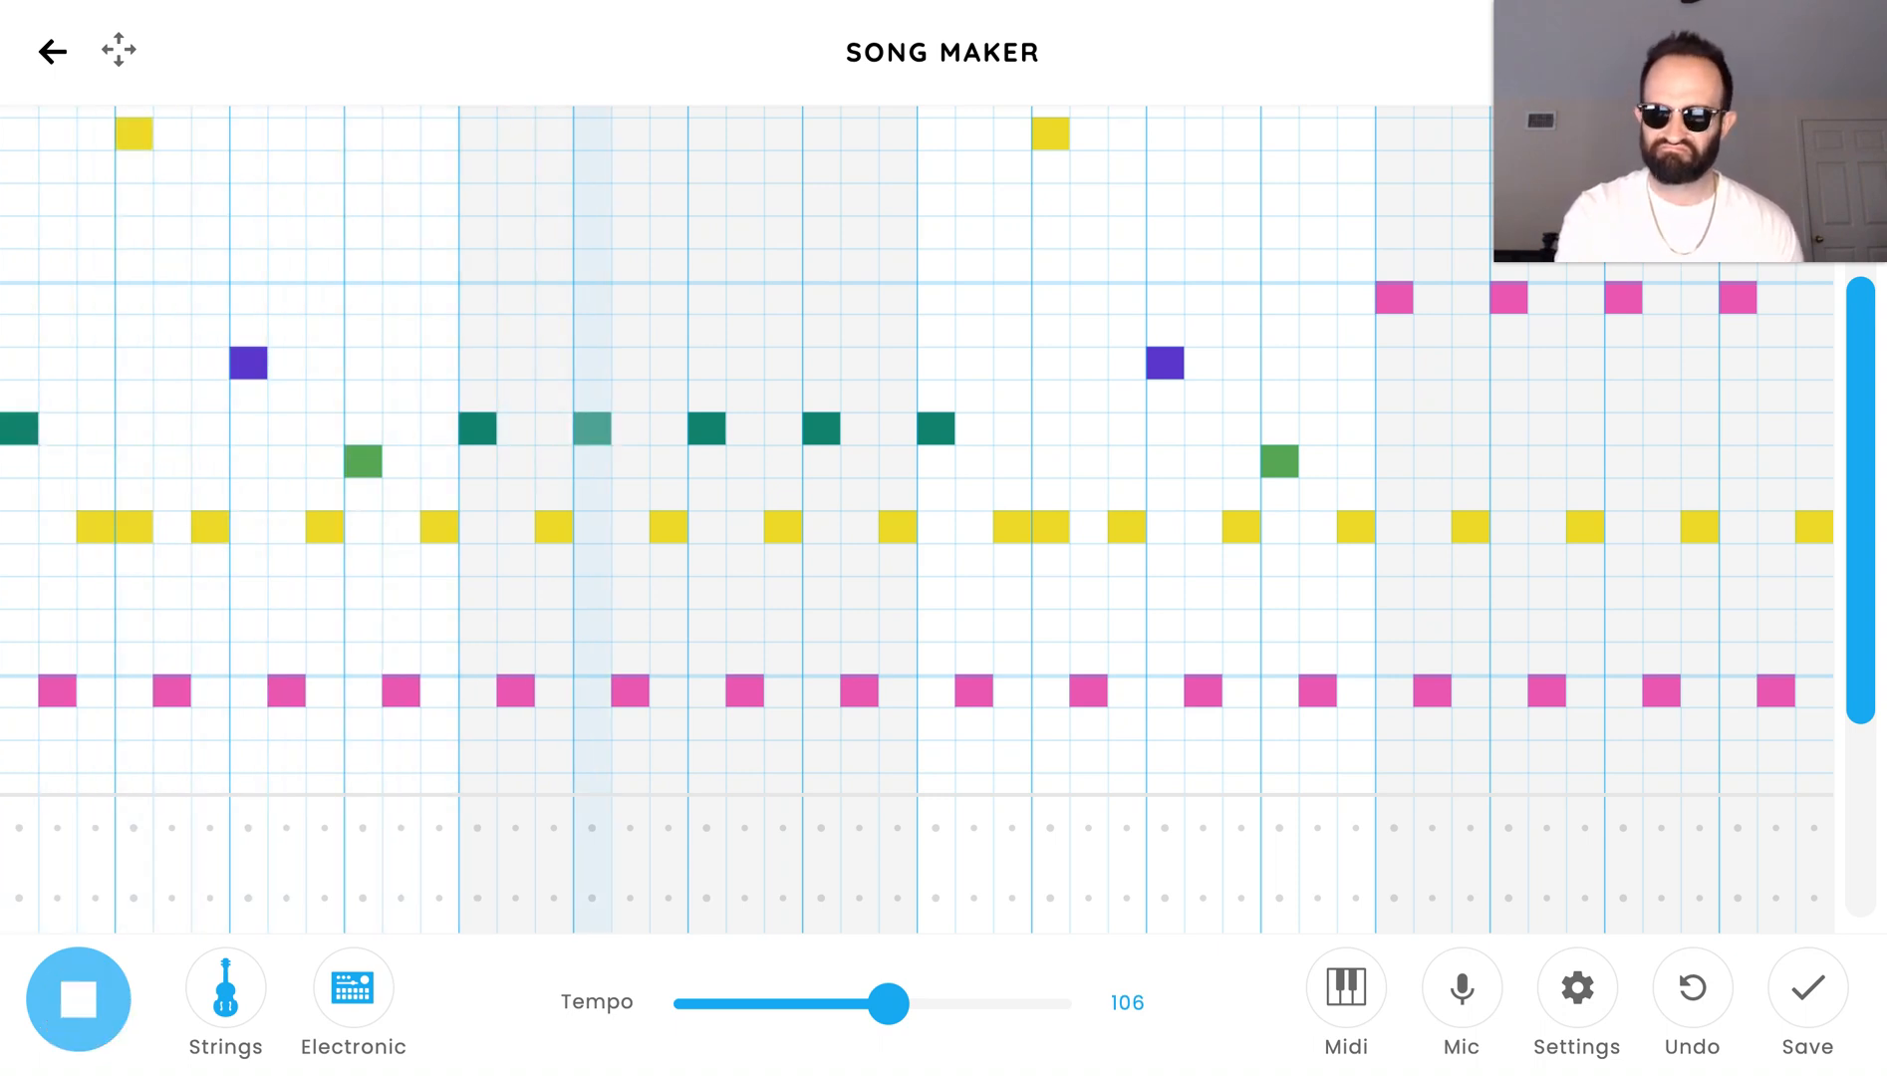
key("space")
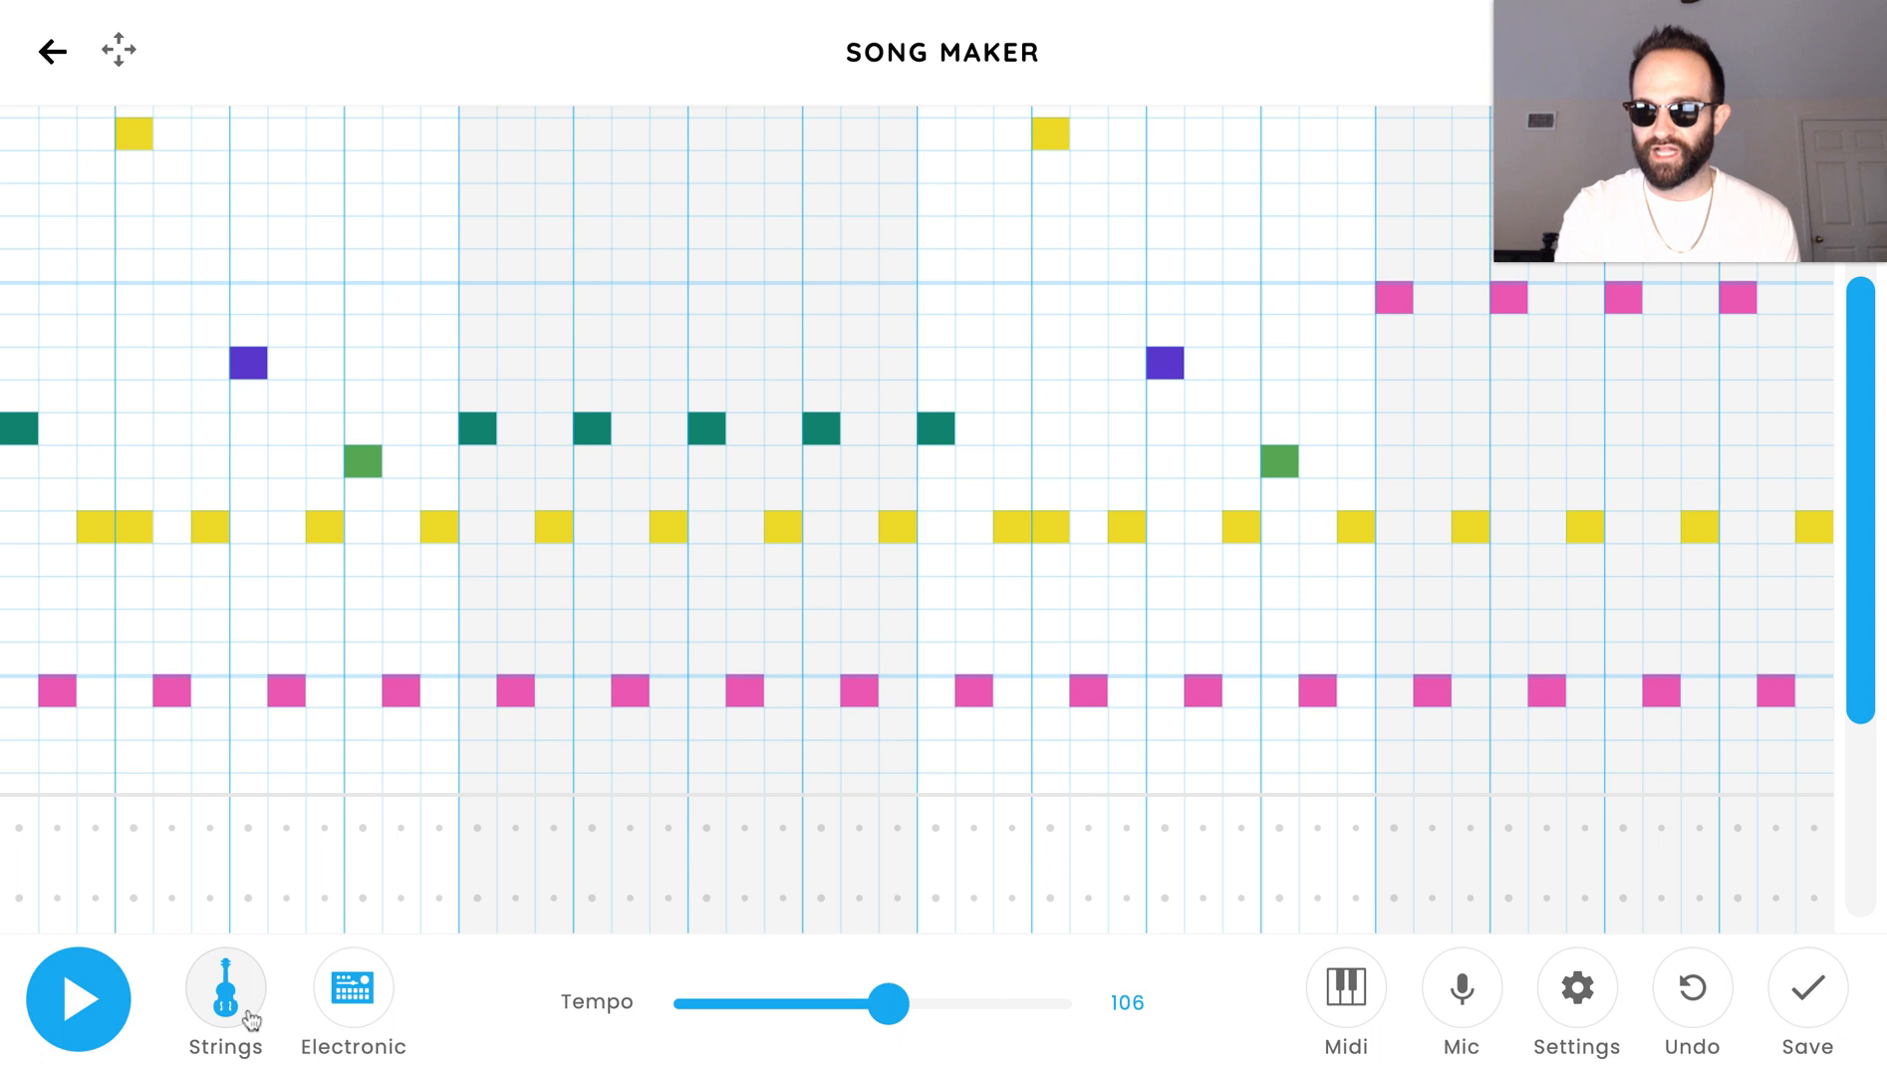
Step: Try the Woodwind instrument for the melody and play back the song
left_click(227, 990)
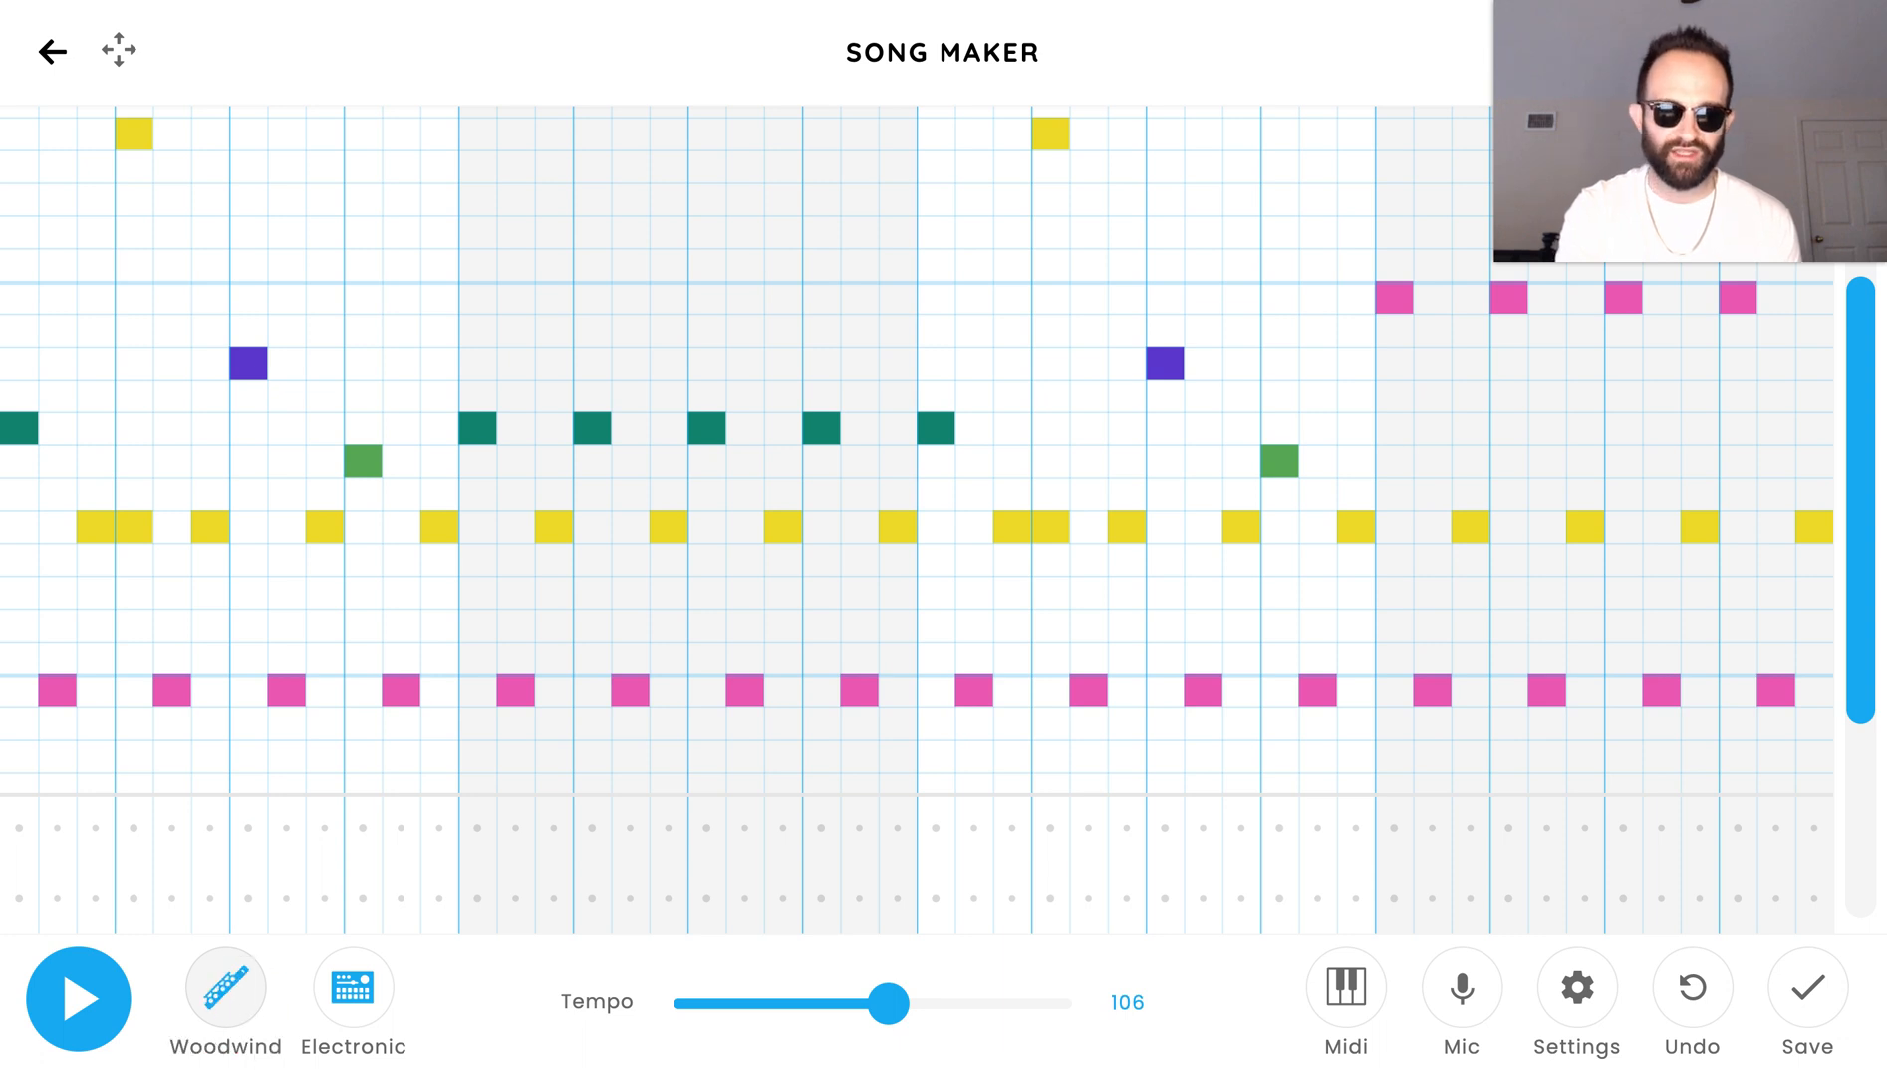
left_click(79, 1002)
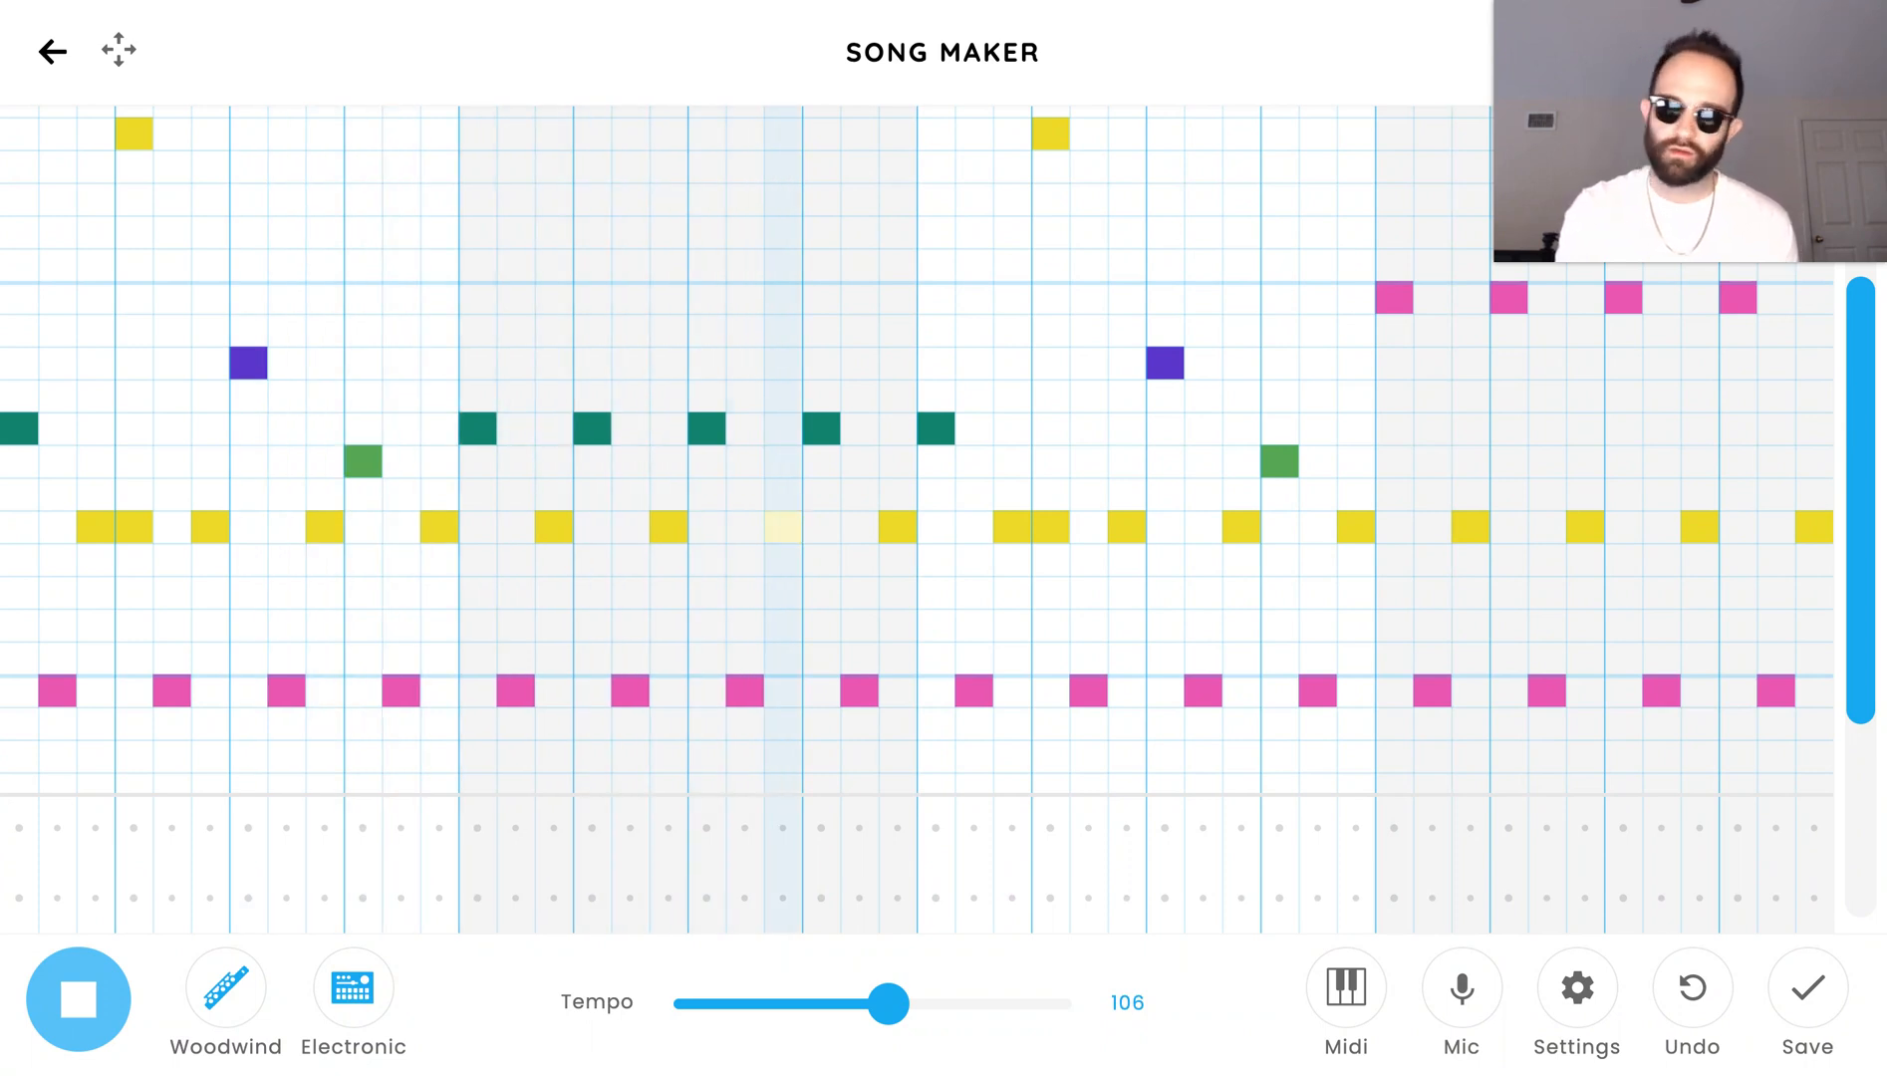
left_click(79, 1000)
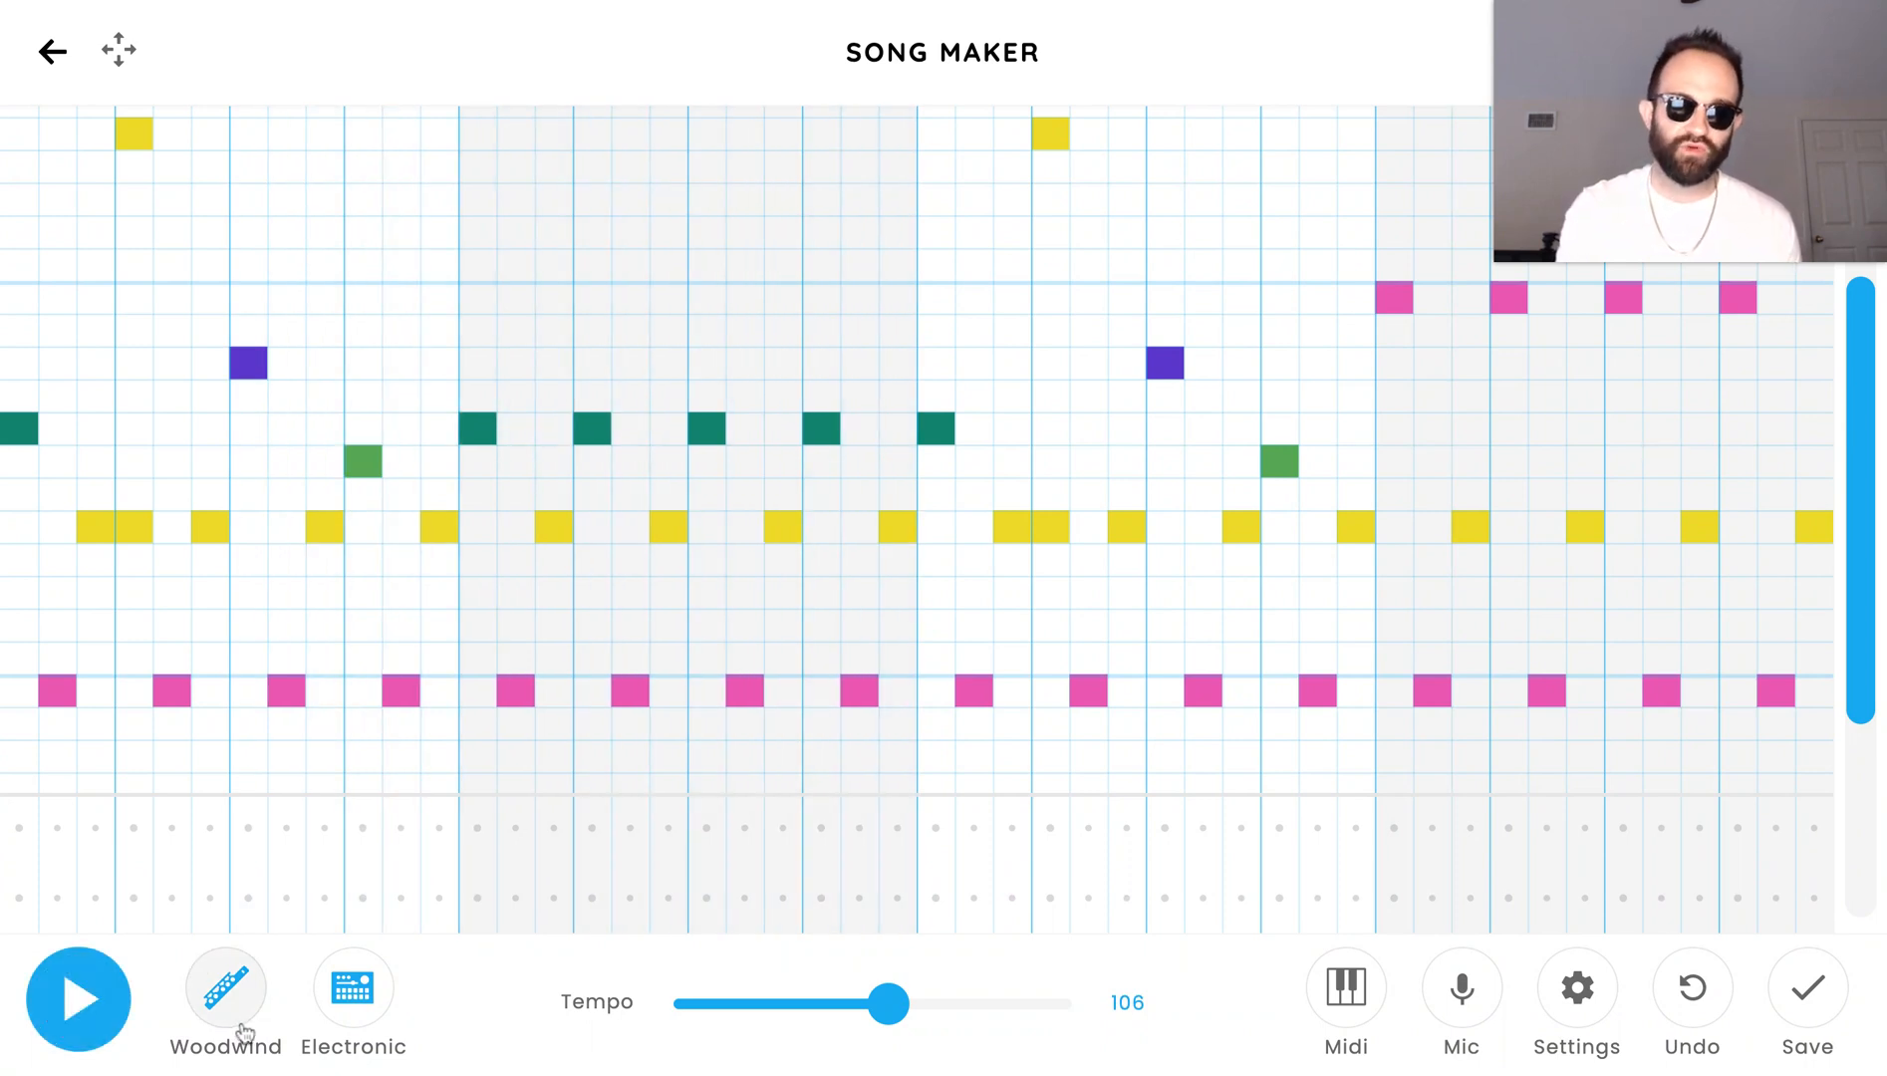
Step: Try the Synth instrument with a playback, then set the melody instrument back to Marimba
left_click(228, 992)
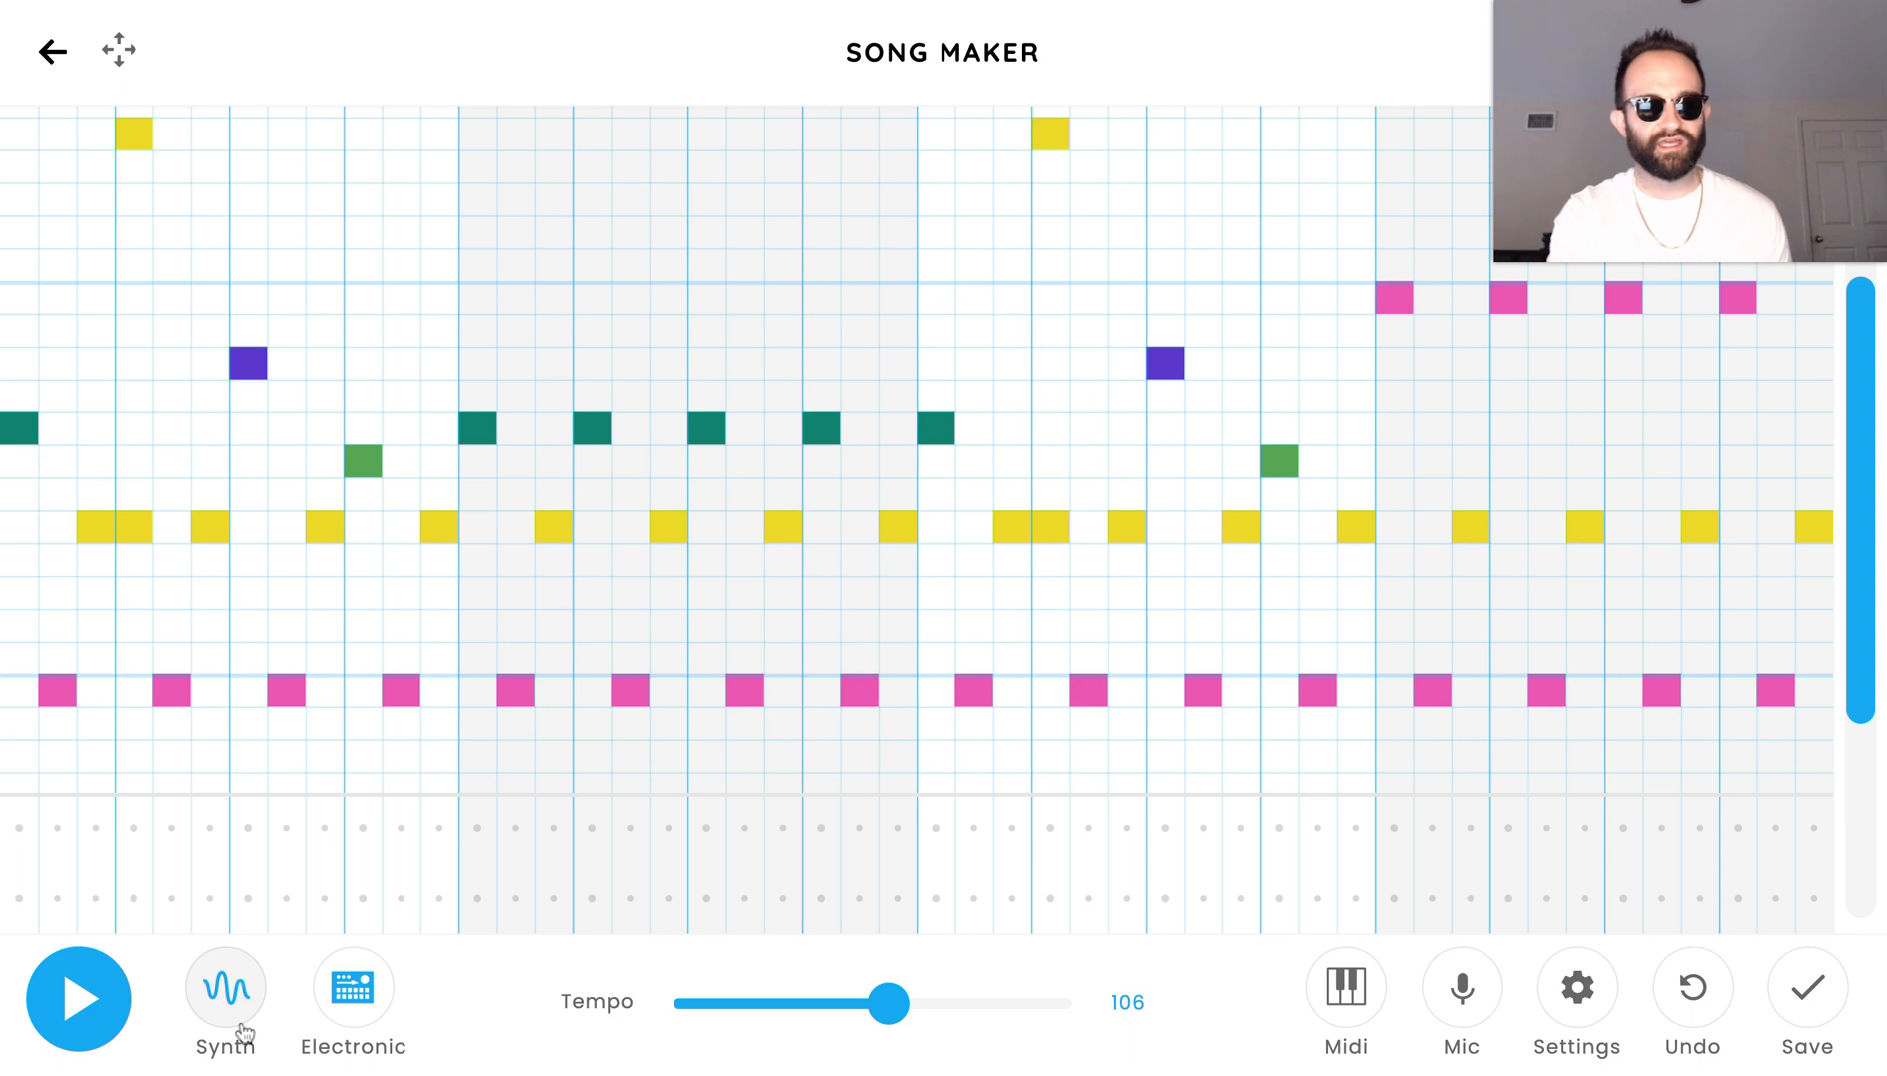
left_click(109, 996)
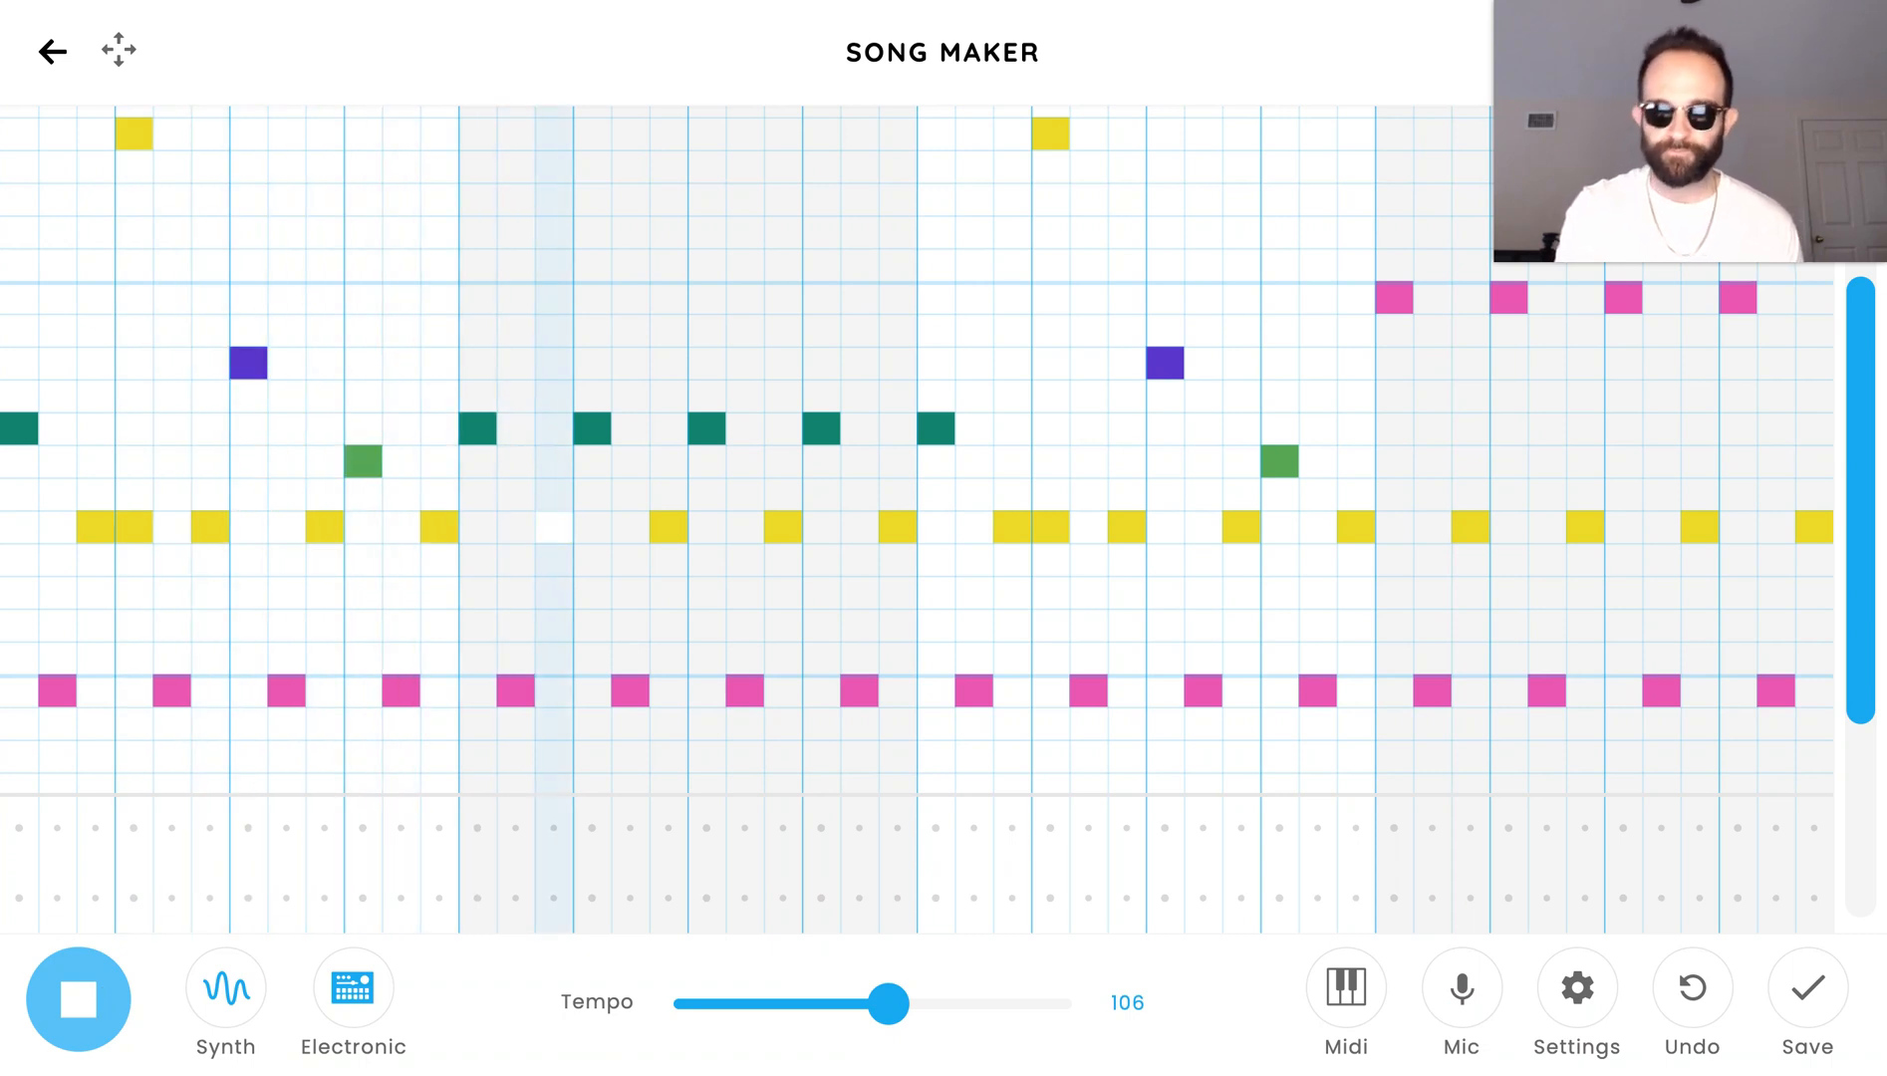
left_click(85, 981)
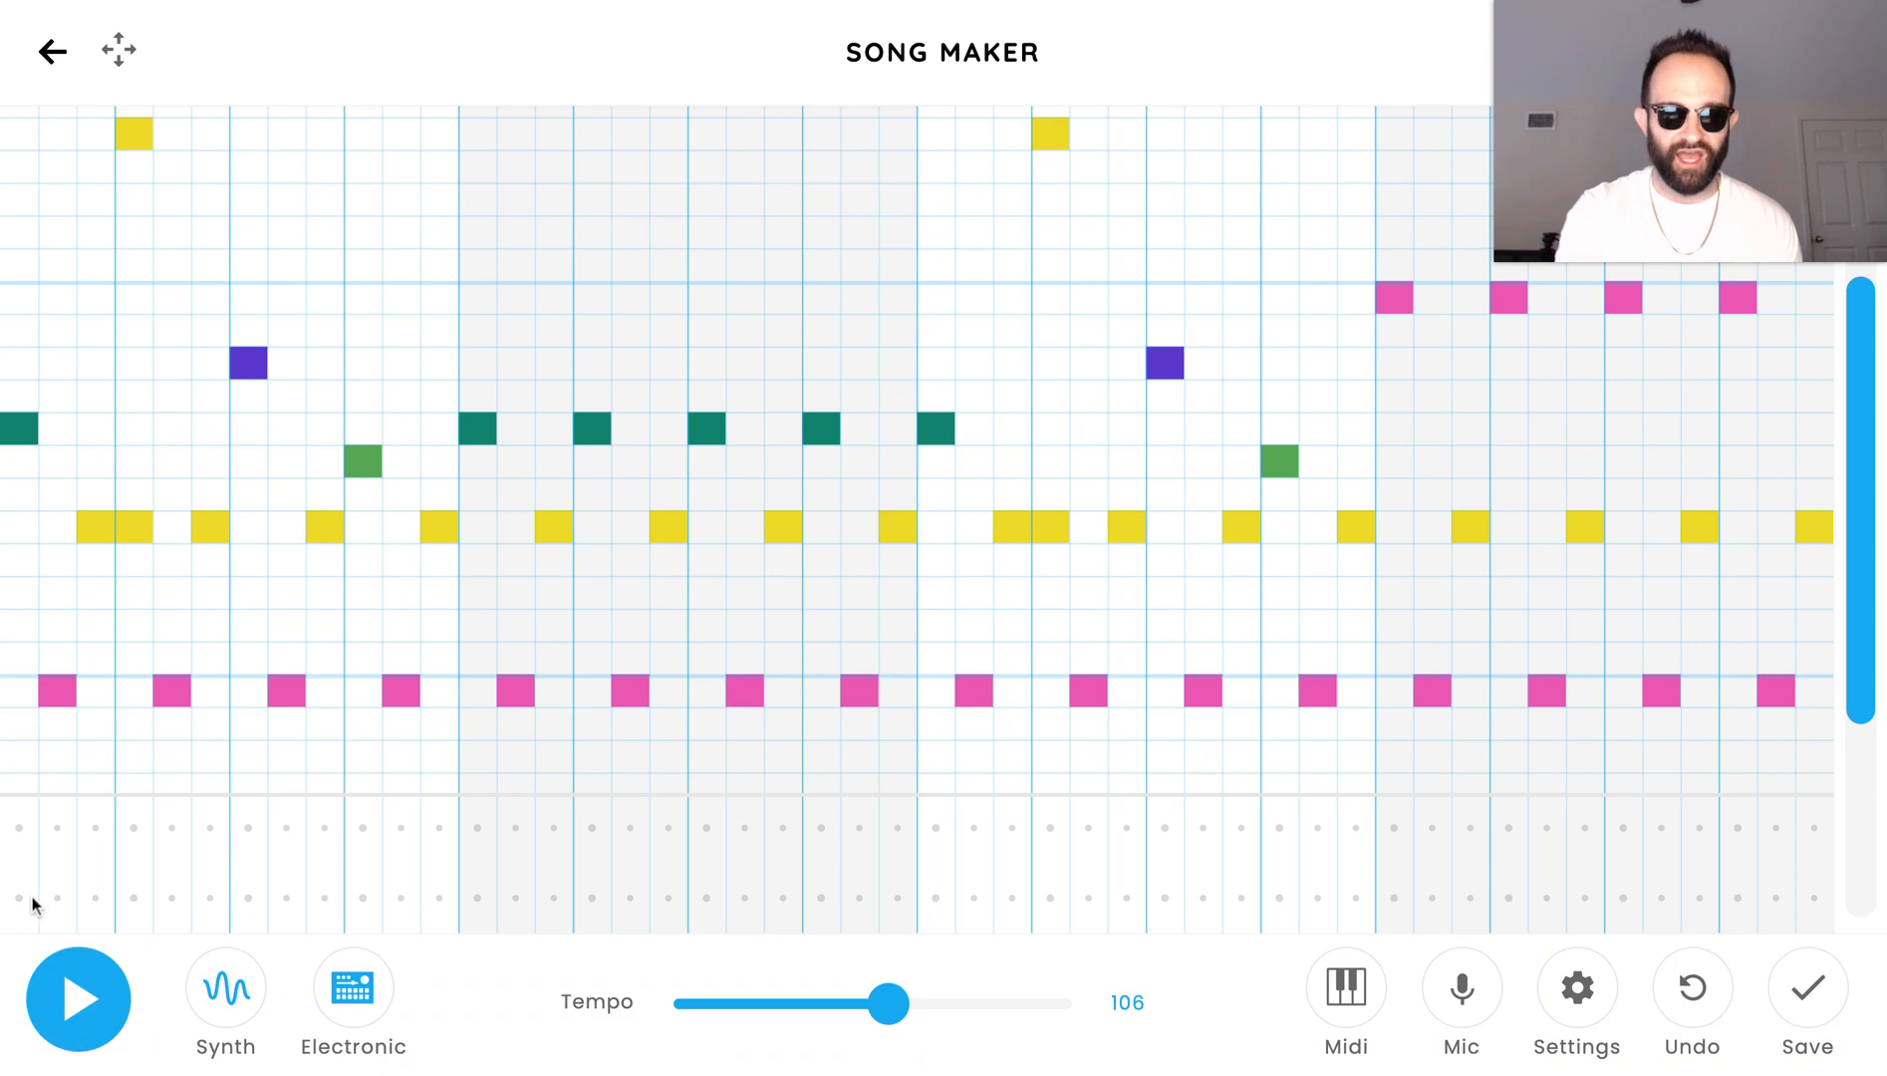
left_click(233, 1001)
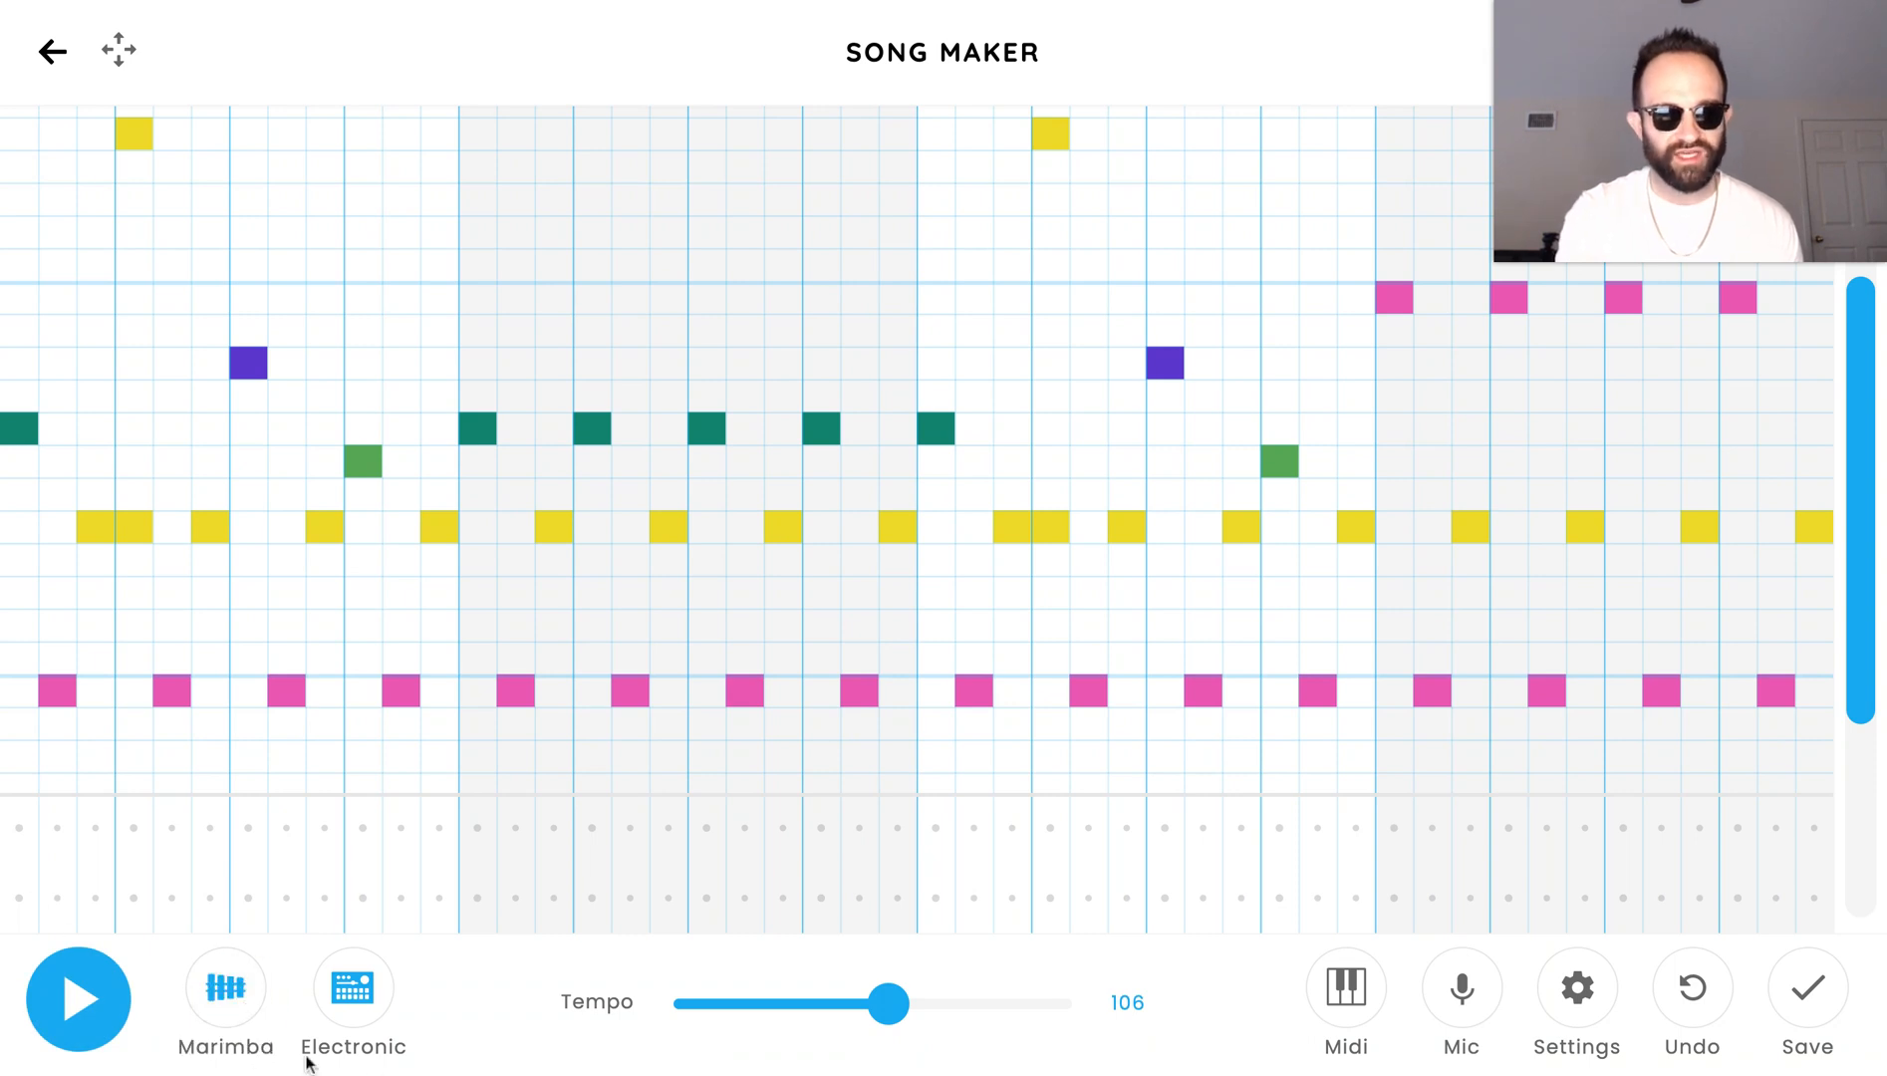